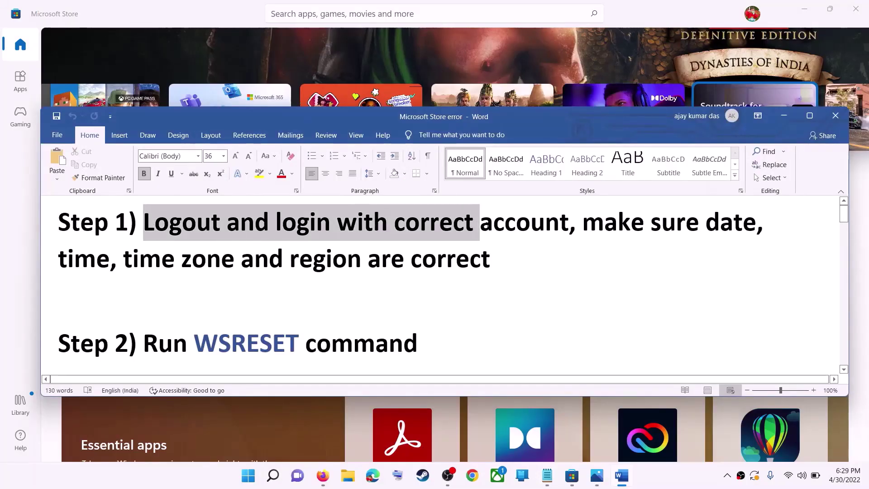
- Return to Microsoft Store, sign out of the current account and sign back in with the saved Microsoft account
left_click_drag(480, 222, 569, 223)
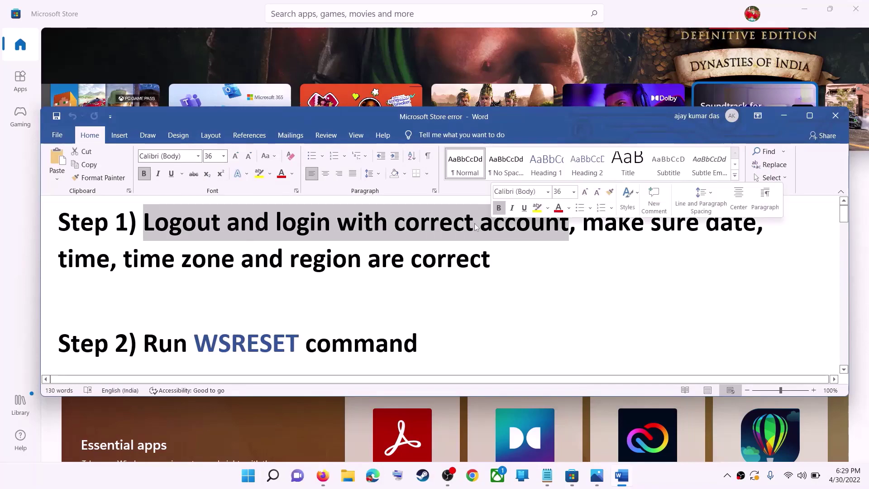
left_click(786, 119)
scroll(605, 226, "up", 4)
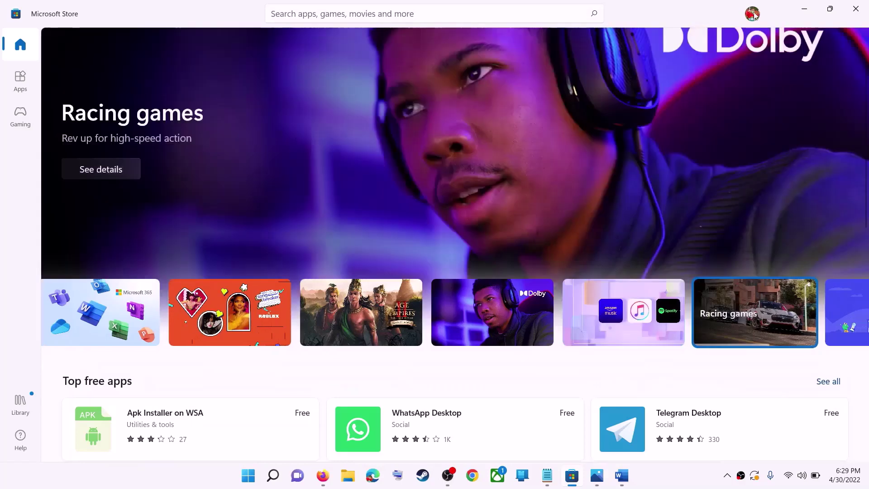
left_click(752, 15)
left_click(621, 68)
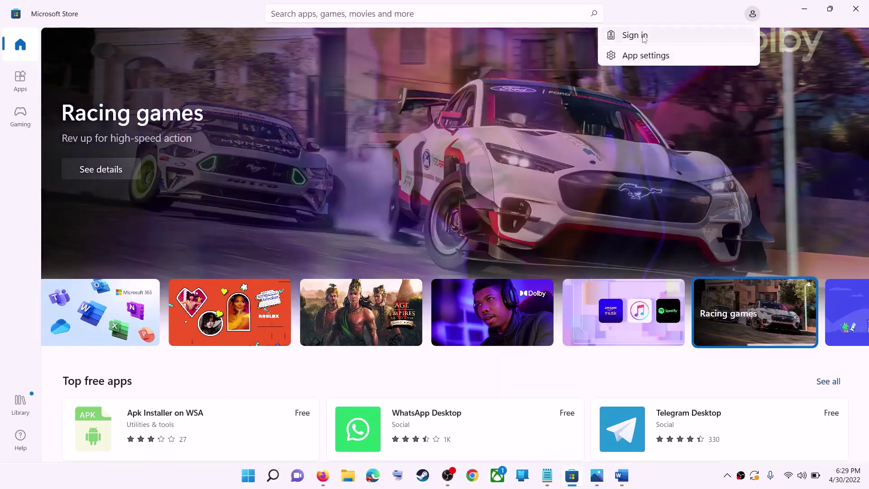
left_click(639, 36)
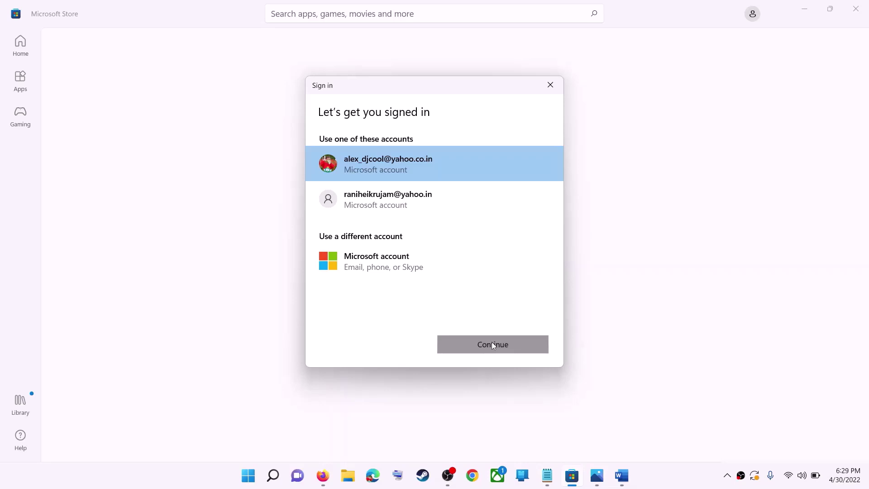
left_click(493, 345)
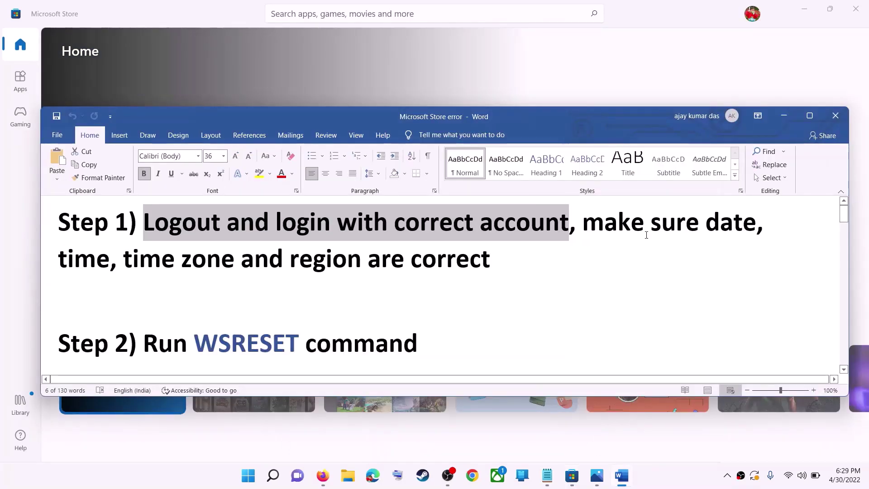
- Open the Windows date and time settings and select the time zone (UTC+05:30) Chennai, Kolkata, Mumbai, New Delhi
left_click_drag(646, 235, 443, 253)
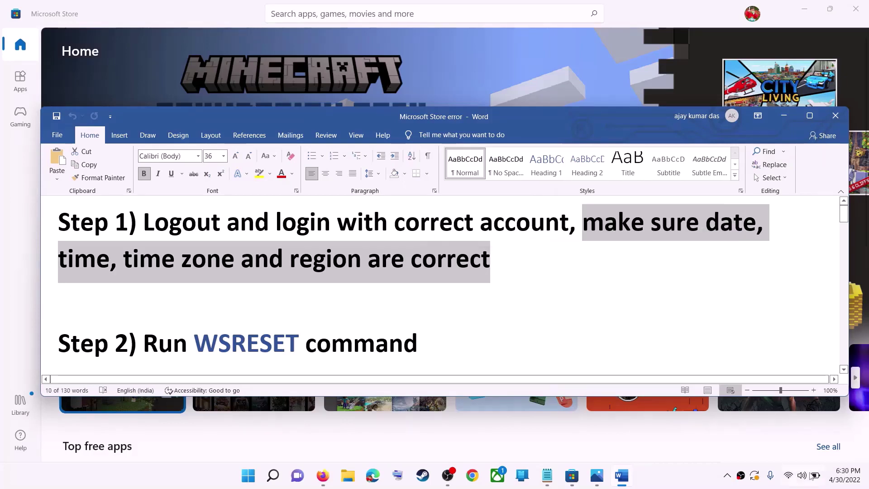
right_click(844, 476)
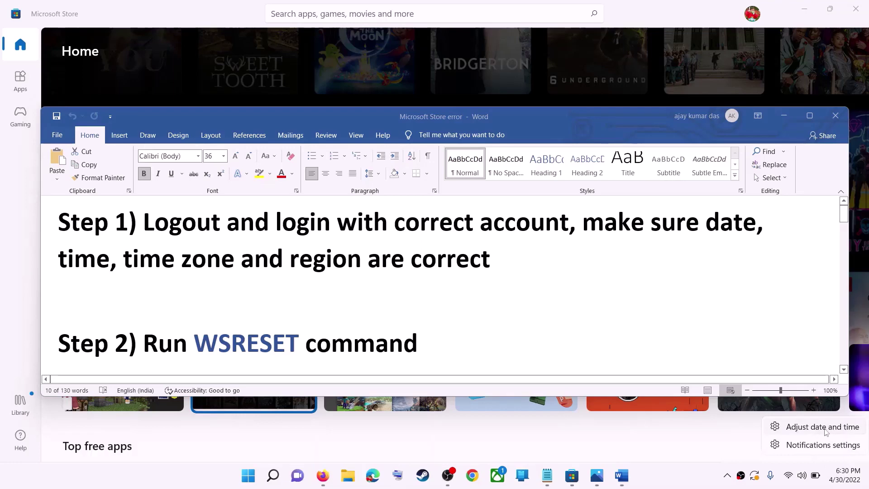
left_click(773, 242)
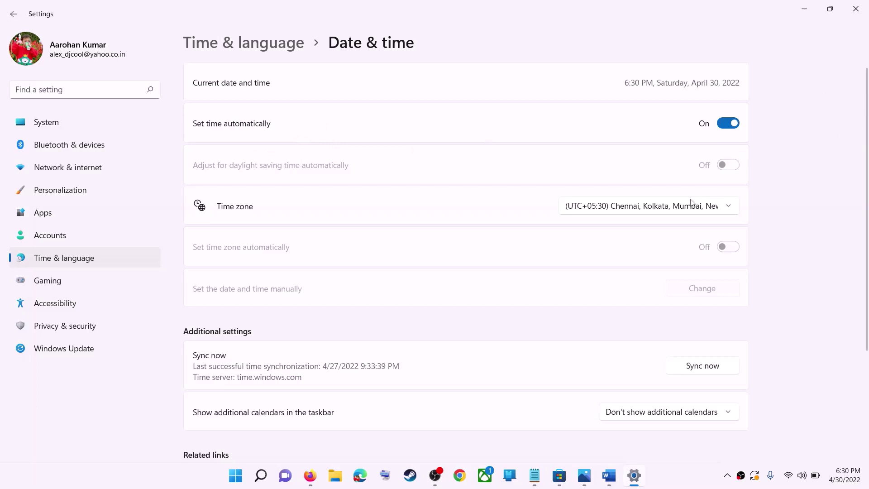
left_click(639, 211)
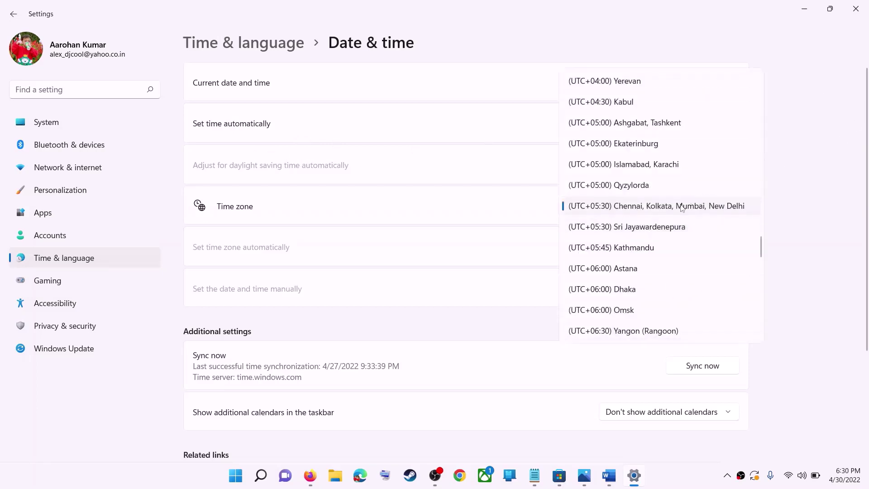
left_click(663, 208)
scroll(778, 245, "down", 5)
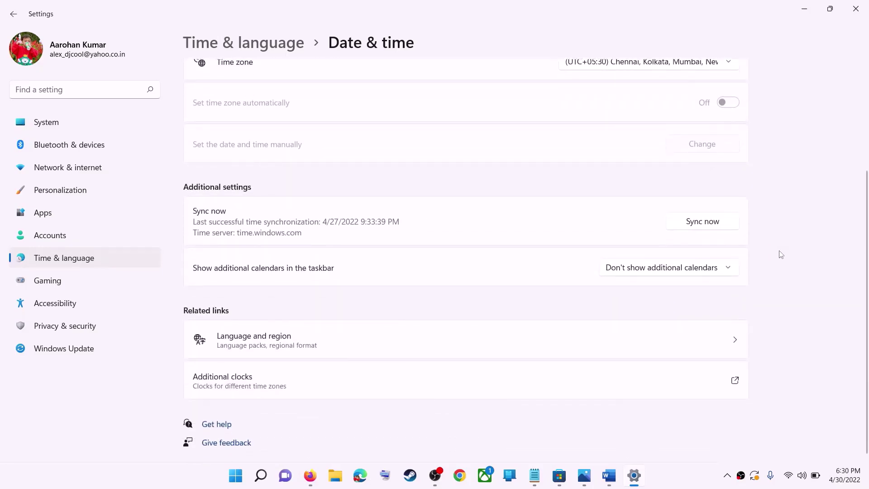
scroll(648, 300, "up", 2)
scroll(644, 303, "down", 2)
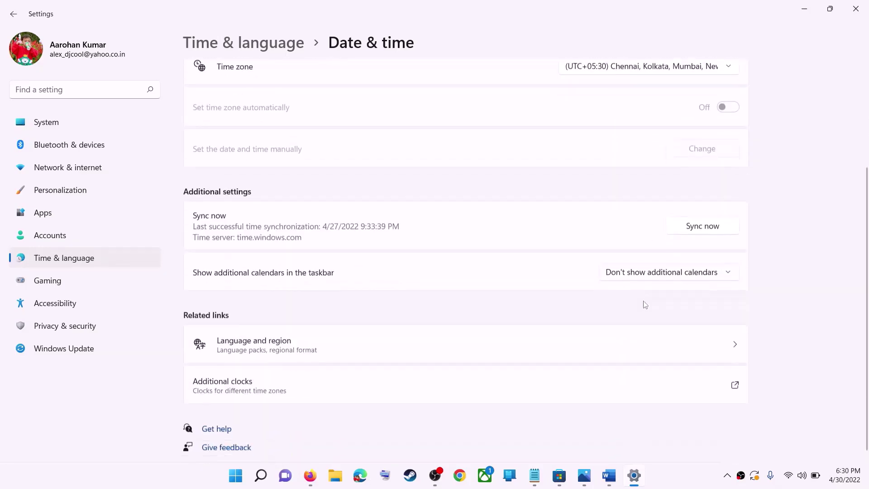
scroll(384, 268, "up", 3)
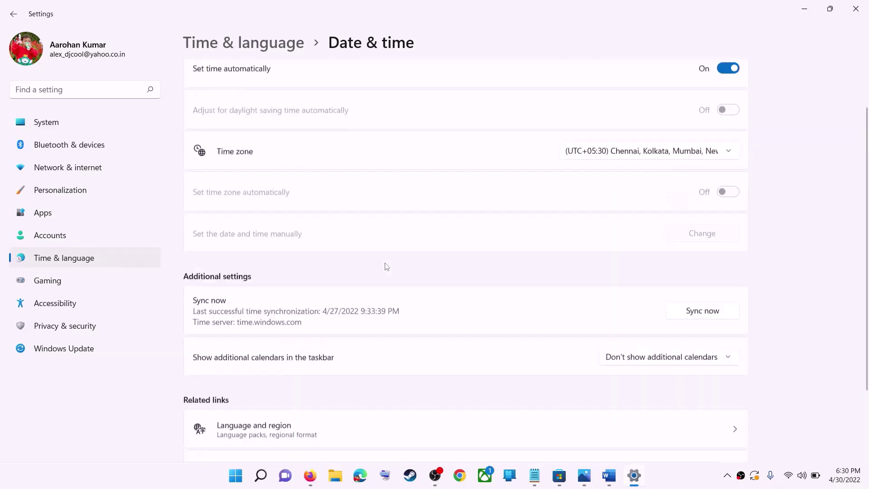
- Check the country or region setting under Language & region and close Settings
left_click(59, 265)
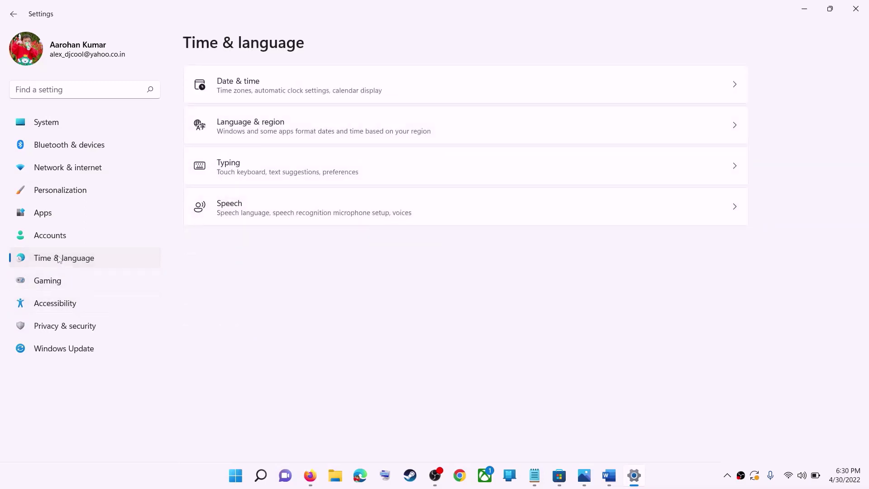
left_click(653, 136)
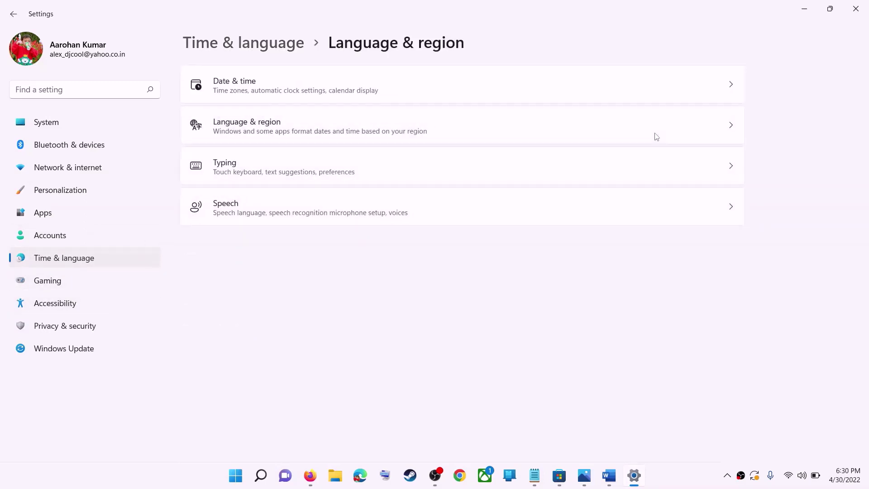
left_click(697, 258)
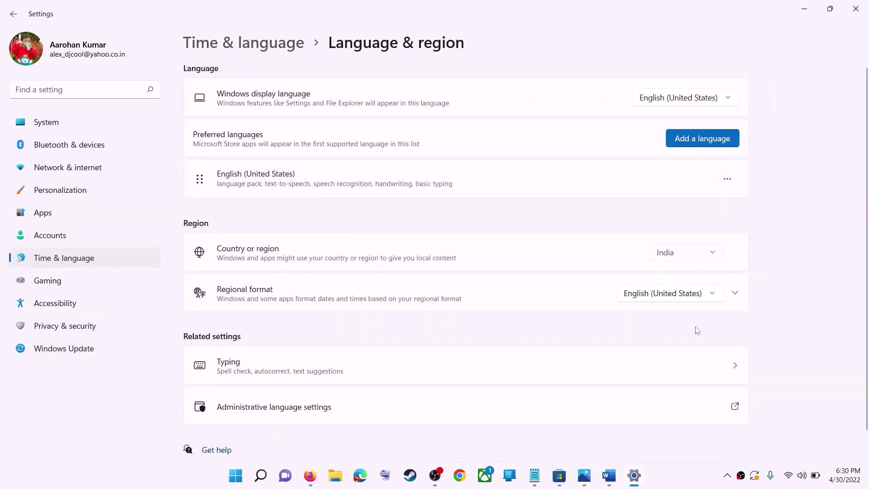
left_click(843, 227)
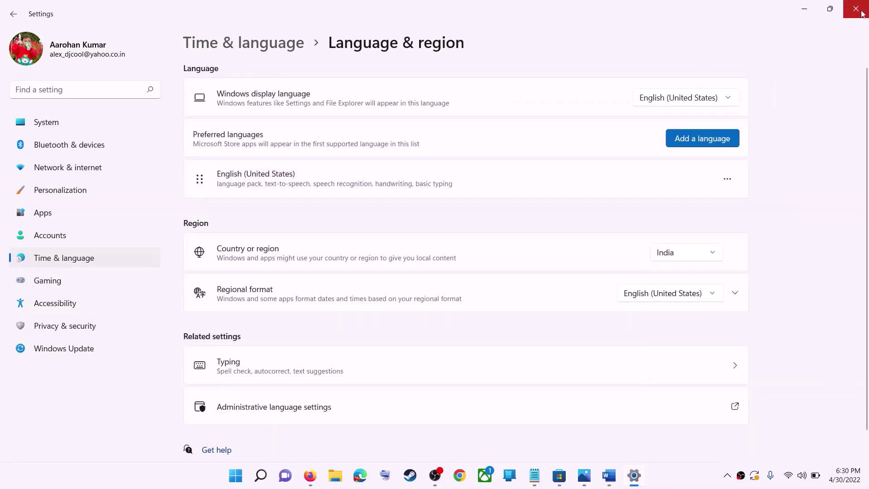
left_click(860, 10)
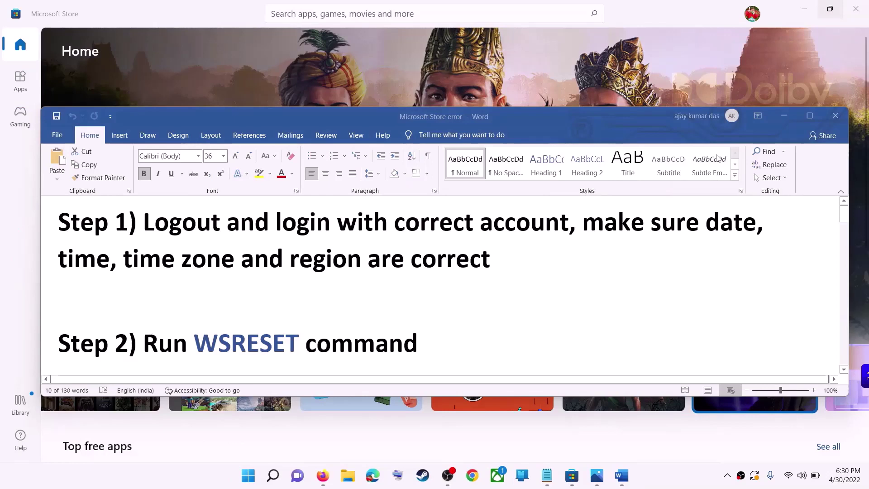
- Copy WSRESET from step 2 of the Word document, run it from Windows search, and maximize the reopened Microsoft Store
scroll(299, 317, "down", 1)
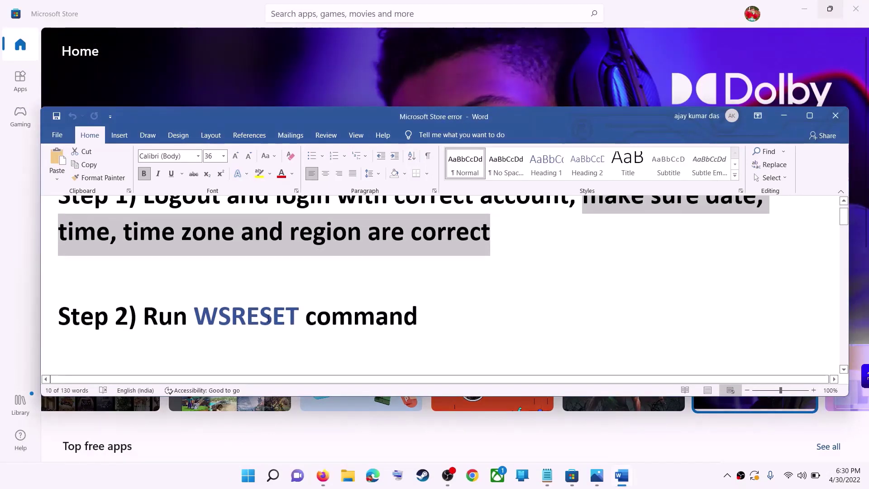
double_click(268, 317)
key("ctrl+c")
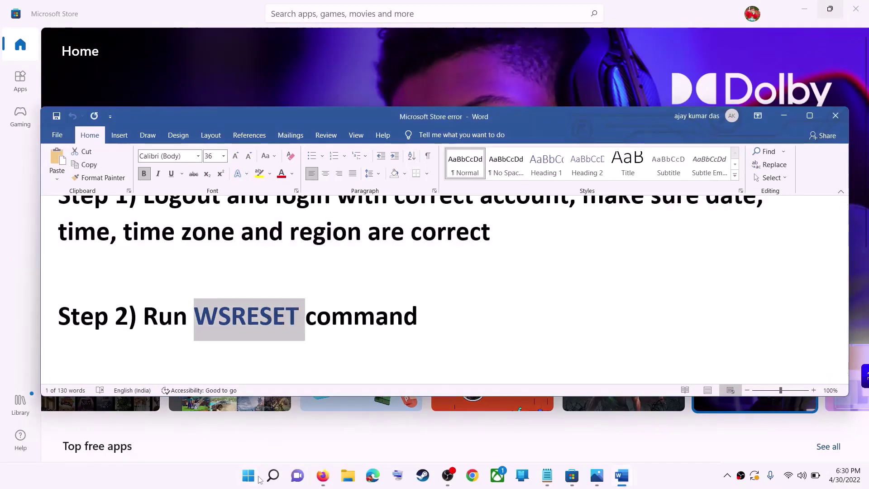
left_click(259, 478)
key("ctrl+v")
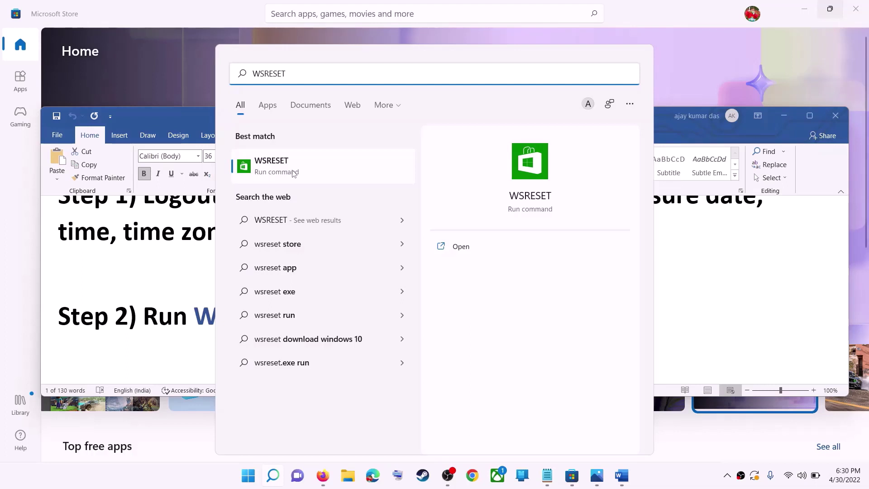
left_click(294, 173)
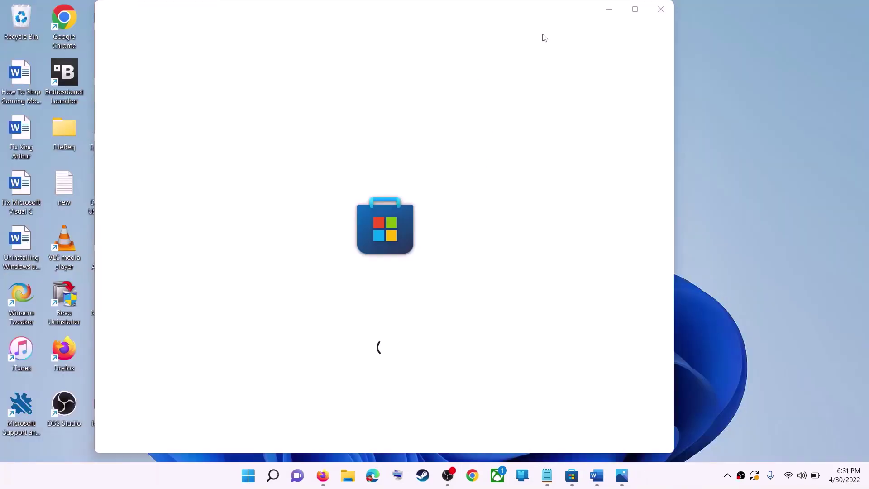
left_click(638, 10)
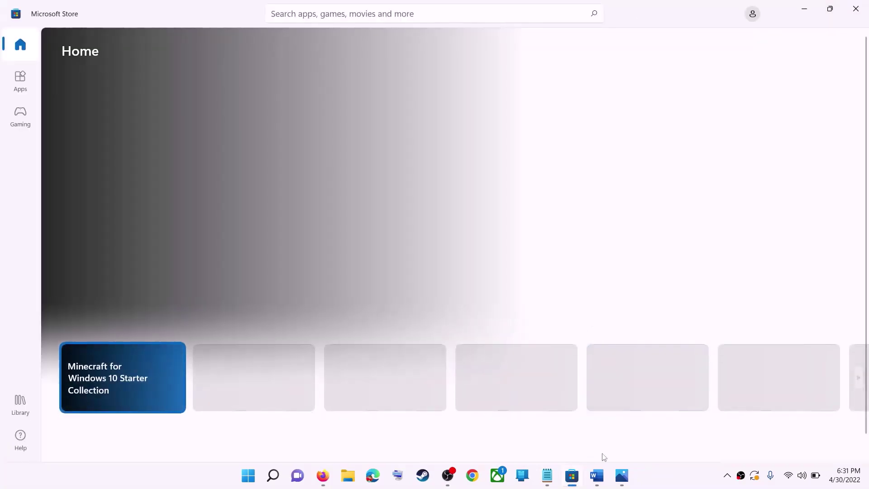
- Highlight the reset instruction in step 3 of the Word document, search Windows for "store" and open Microsoft Store's app settings
left_click(596, 476)
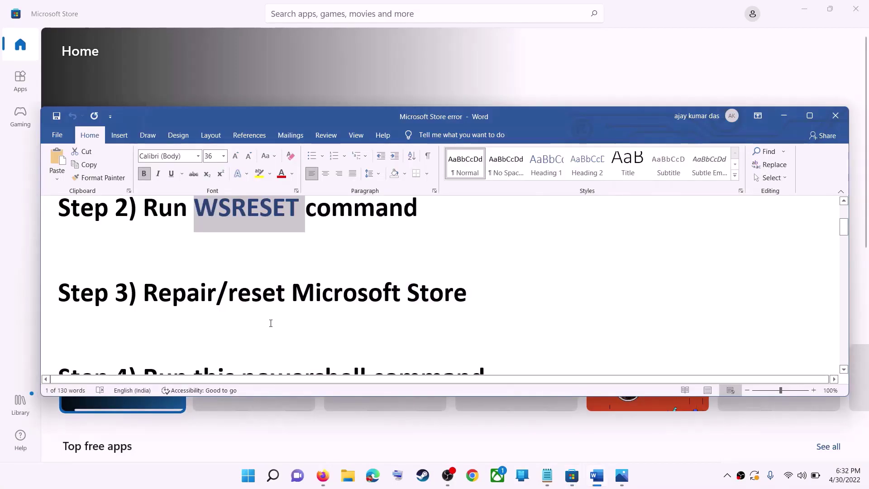
left_click_drag(473, 294, 229, 294)
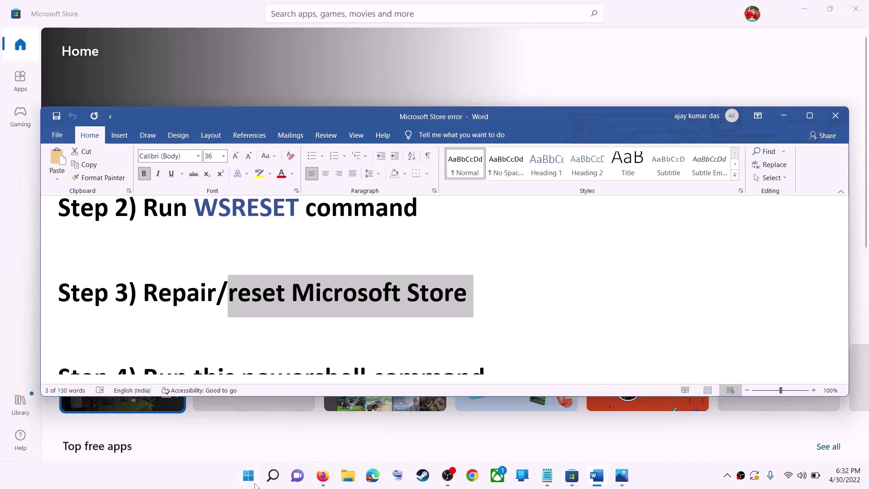
left_click(255, 482)
type("store")
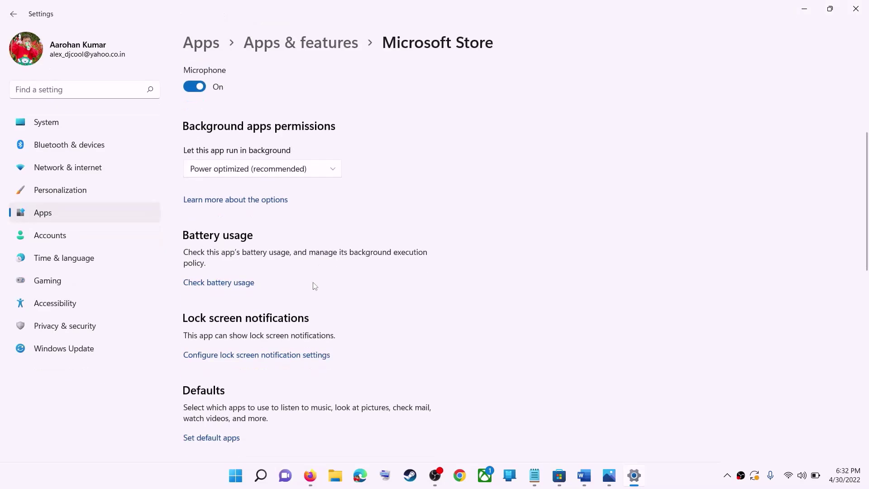
- Repair the Microsoft Store app, and reset it including its app data
scroll(312, 285, "down", 5)
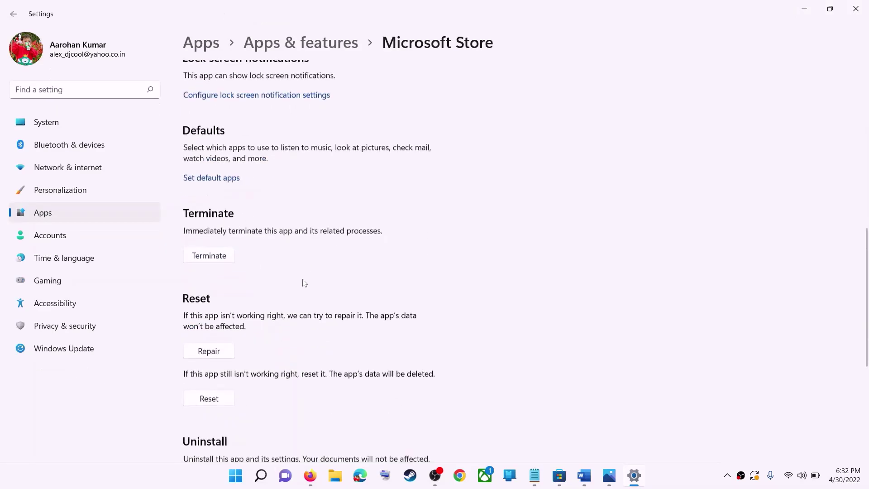
scroll(303, 283, "down", 3)
left_click(208, 222)
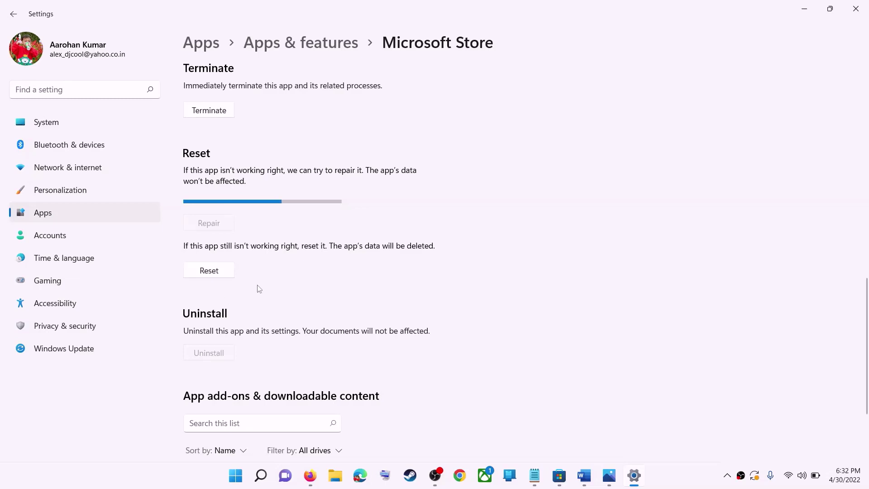
left_click(221, 276)
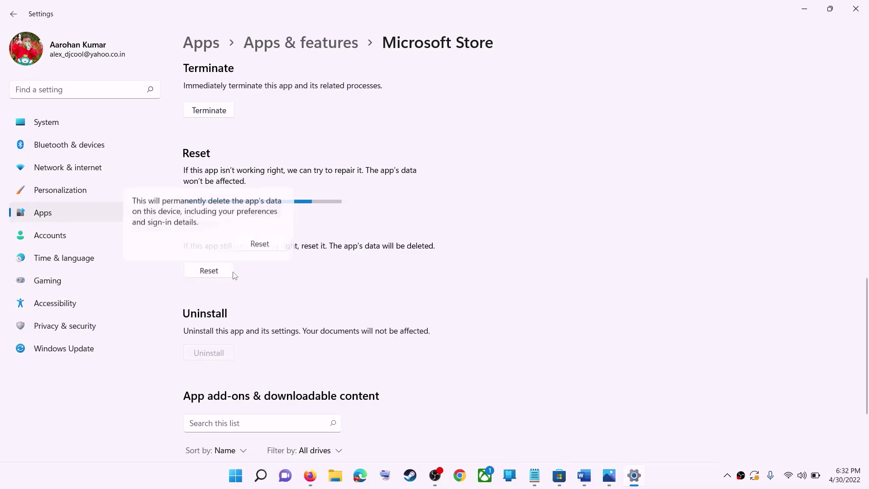
left_click(255, 243)
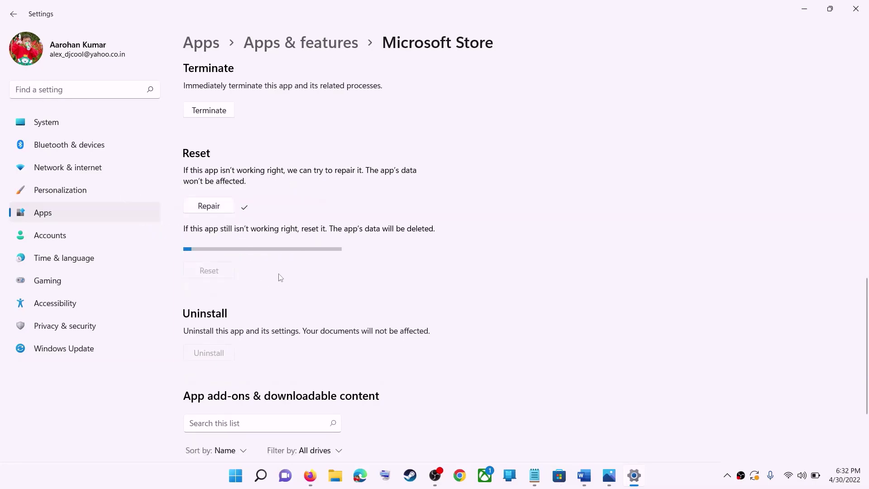
- Copy the full Get-AppxPackage PowerShell command under step 4 of the Word document
left_click(583, 476)
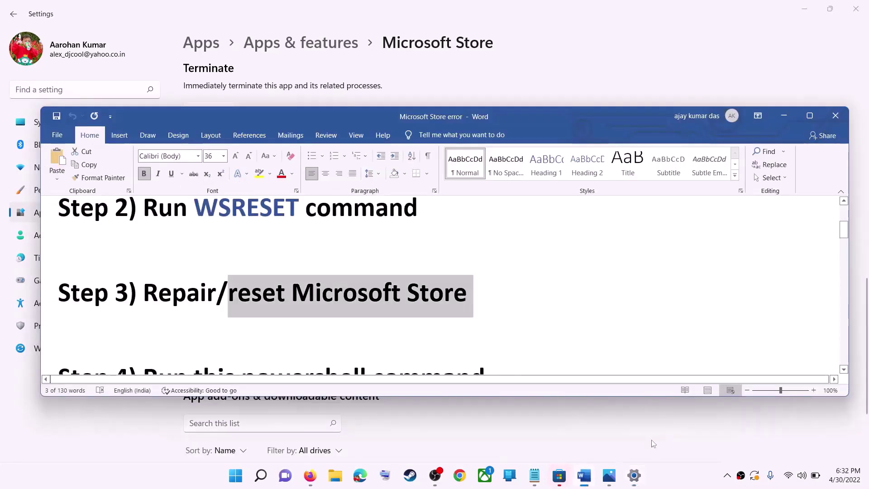
scroll(222, 297, "down", 5)
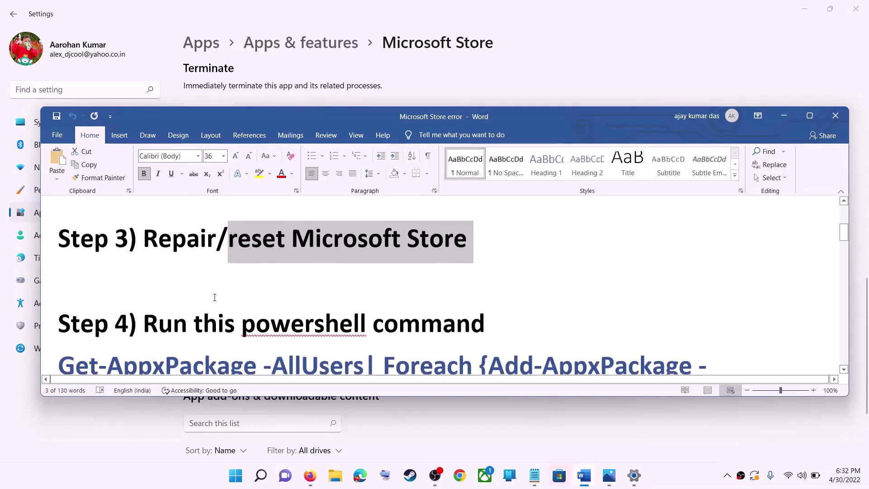
scroll(236, 296, "down", 1)
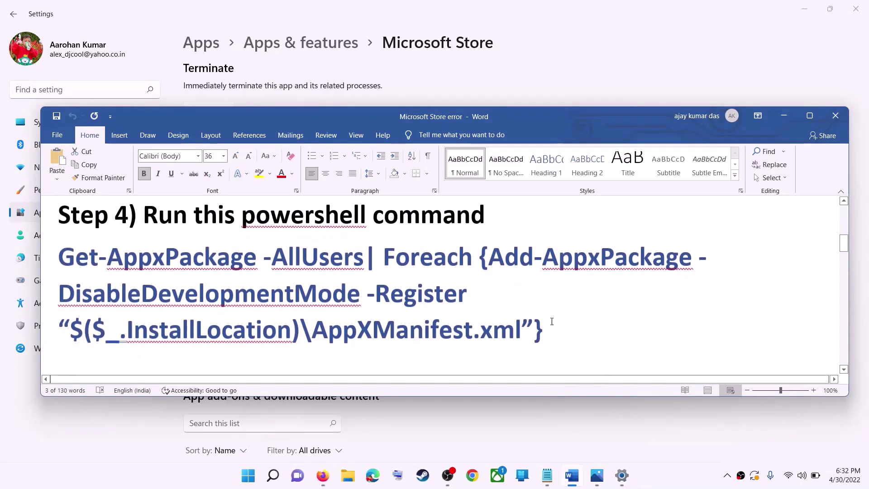
left_click_drag(550, 331, 61, 258)
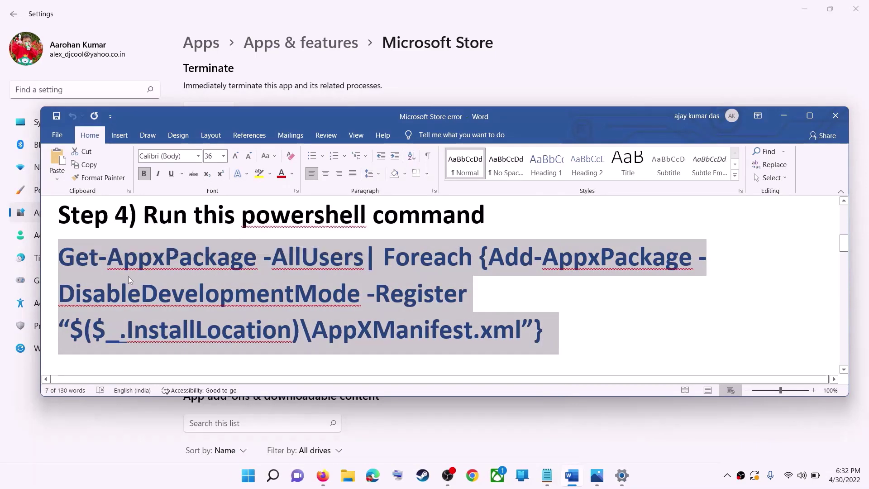
right_click(129, 277)
left_click(173, 301)
- Search Windows for "powershell", run Windows PowerShell as administrator and allow it to make changes to the device
left_click(254, 484)
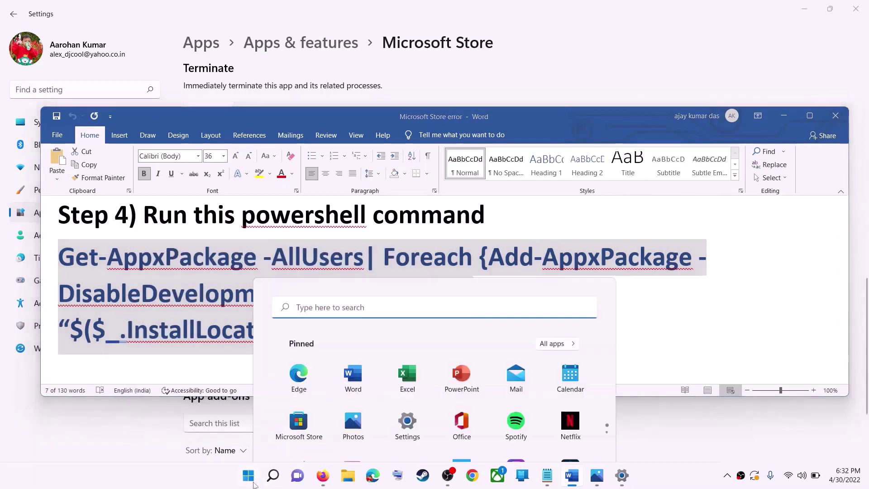
type("powershe")
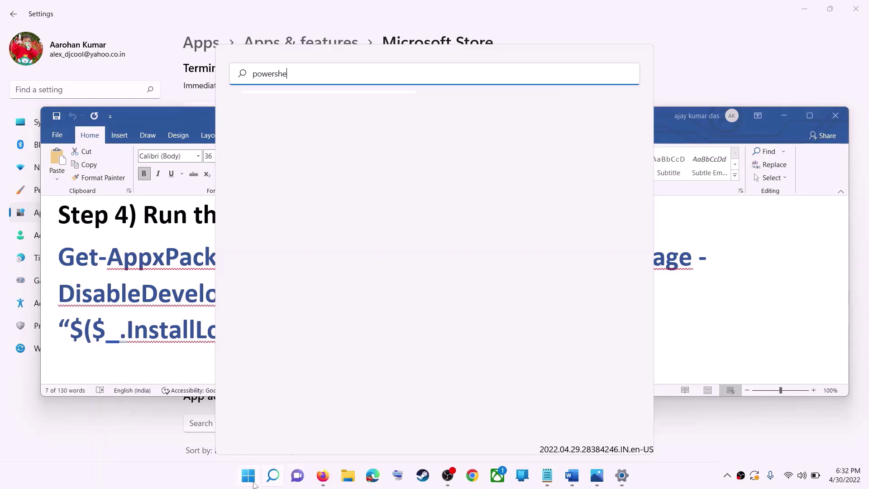
type("ll")
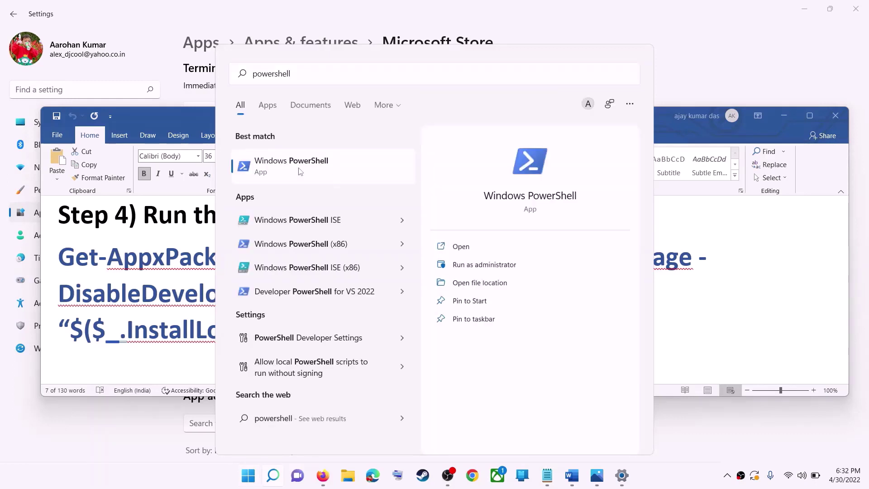
right_click(299, 171)
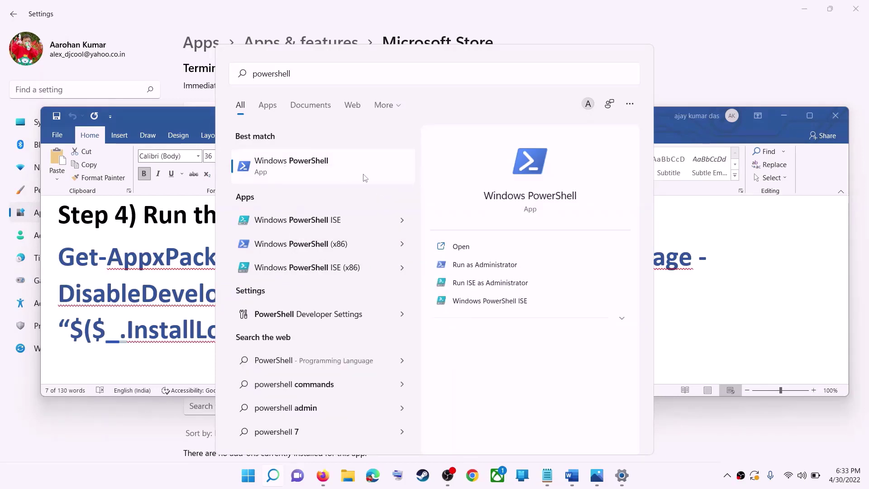
right_click(364, 177)
left_click(382, 184)
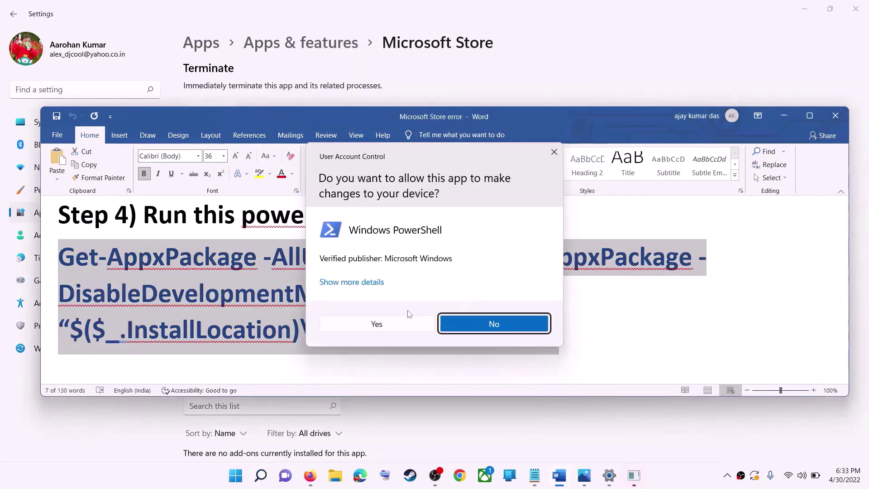
left_click(405, 322)
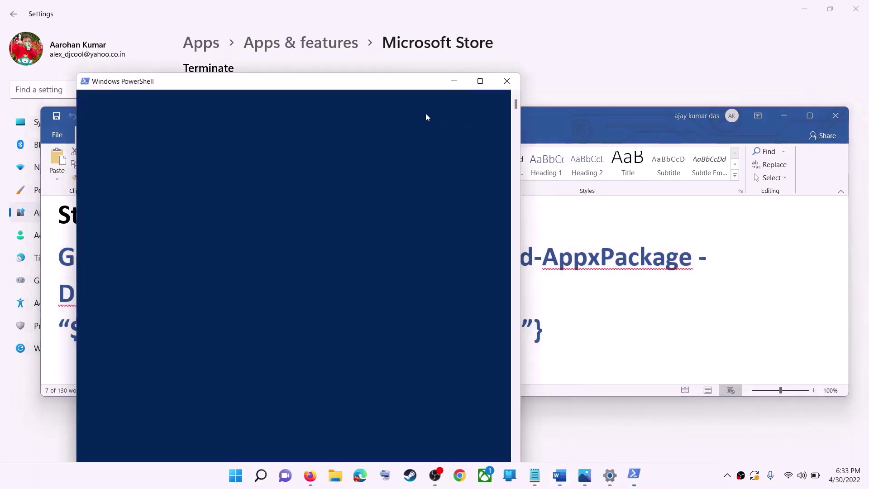
- Run the copied Get-AppxPackage command in the administrator PowerShell window, and close the window when the command has run
right_click(489, 118)
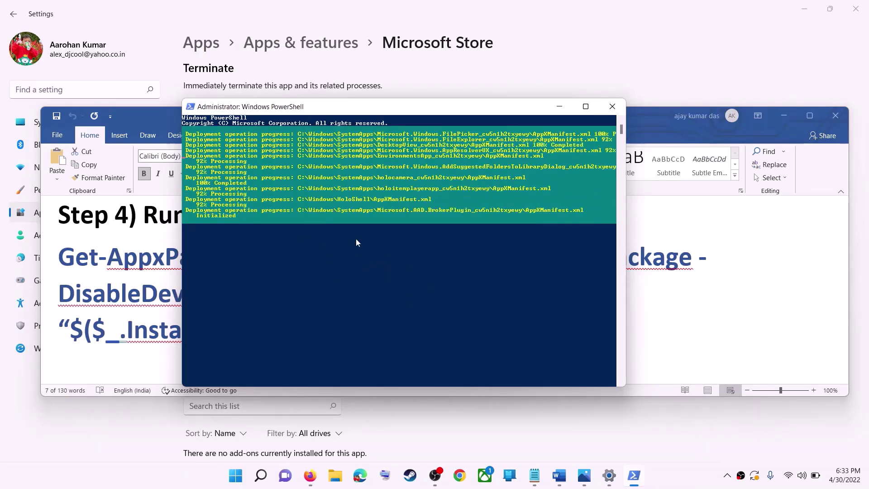
left_click(678, 477)
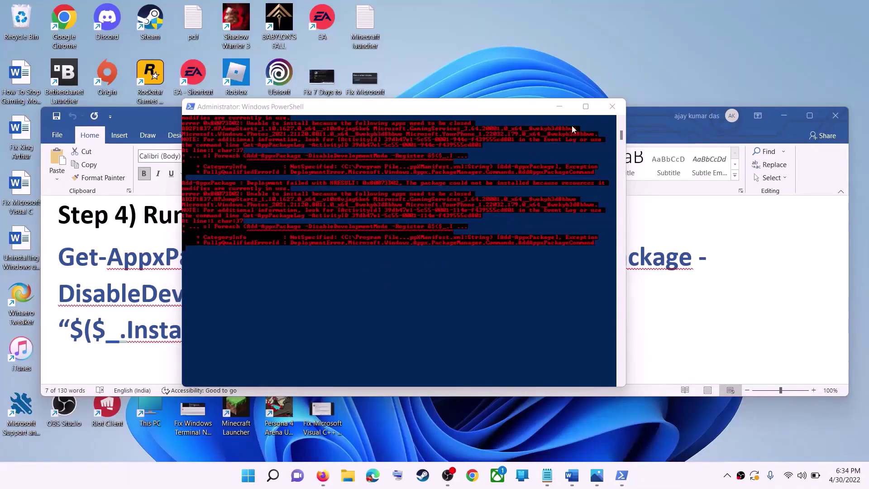
left_click(611, 108)
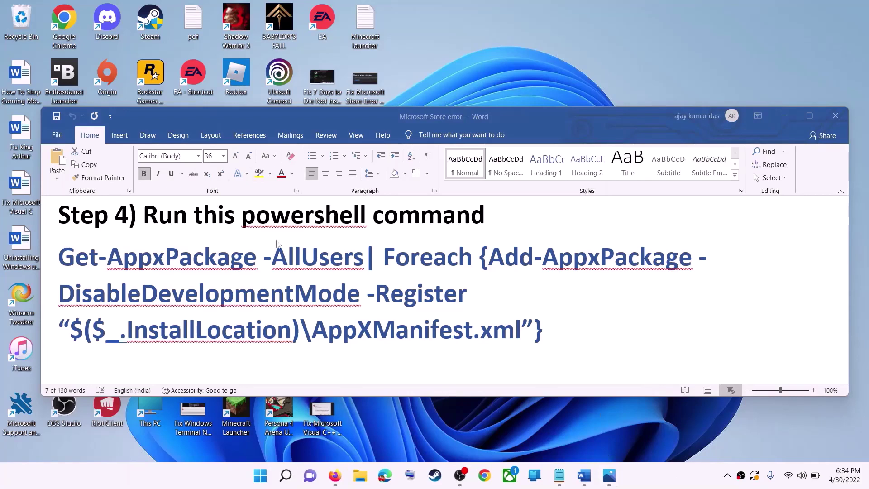
- Read step 5 of the Word document about deleting the Microsoft Store local cache files and the folder path
triple_click(332, 292)
scroll(376, 306, "down", 5)
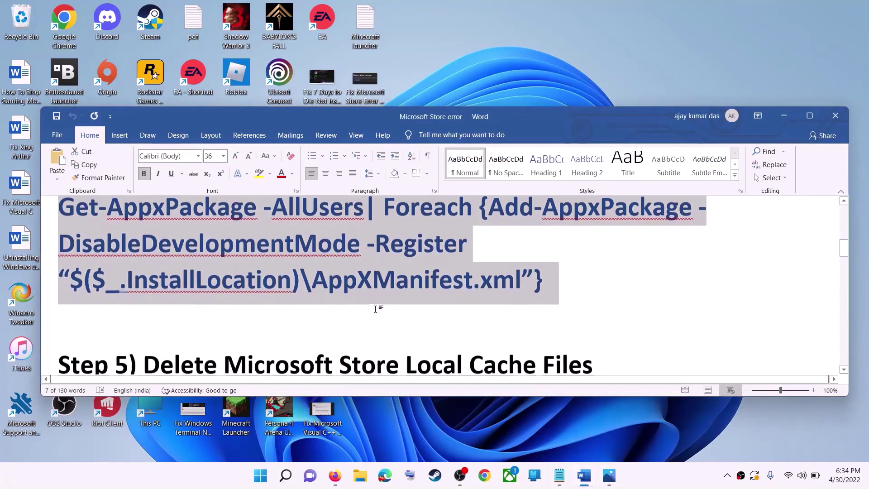
scroll(375, 306, "up", 1)
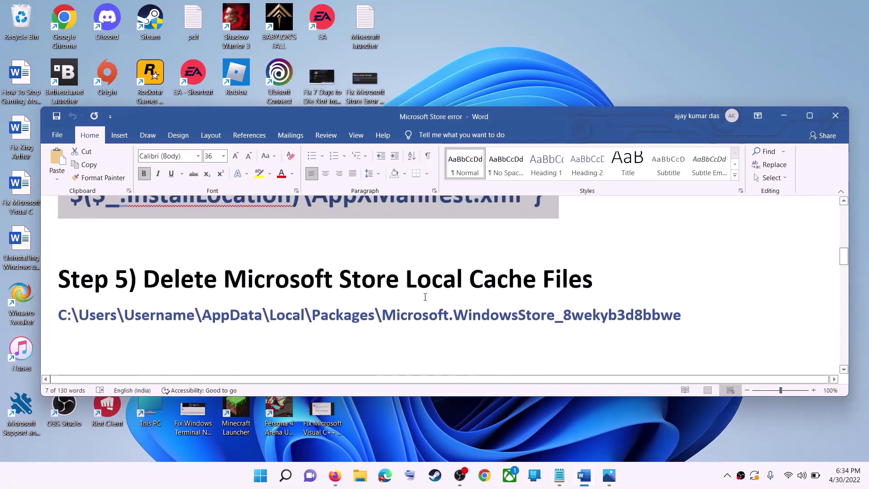
- Open File Explorer and go to the current user's profile folder under Users on the Windows (C:) drive
left_click(360, 476)
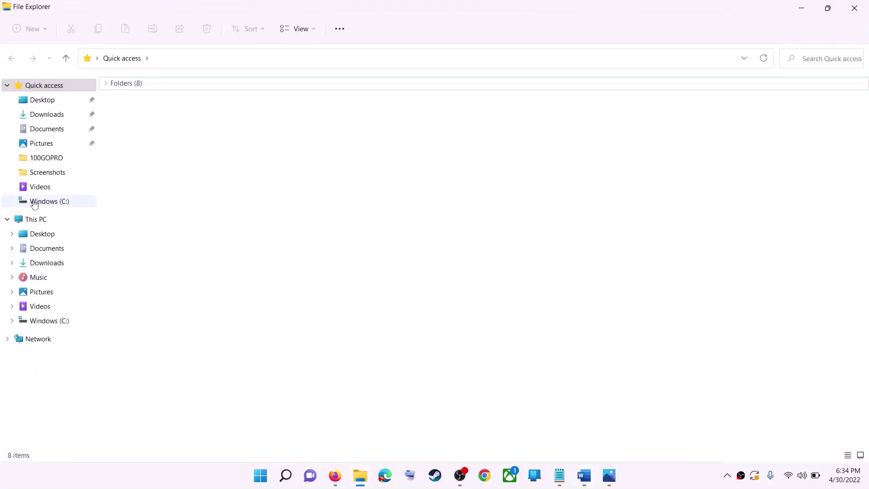
left_click(35, 202)
left_click(37, 219)
left_click(215, 189)
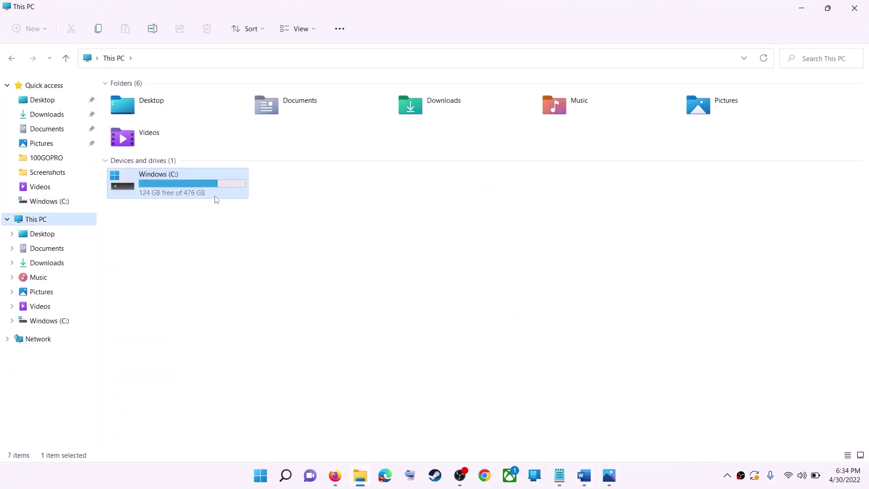
double_click(240, 196)
scroll(209, 322, "down", 5)
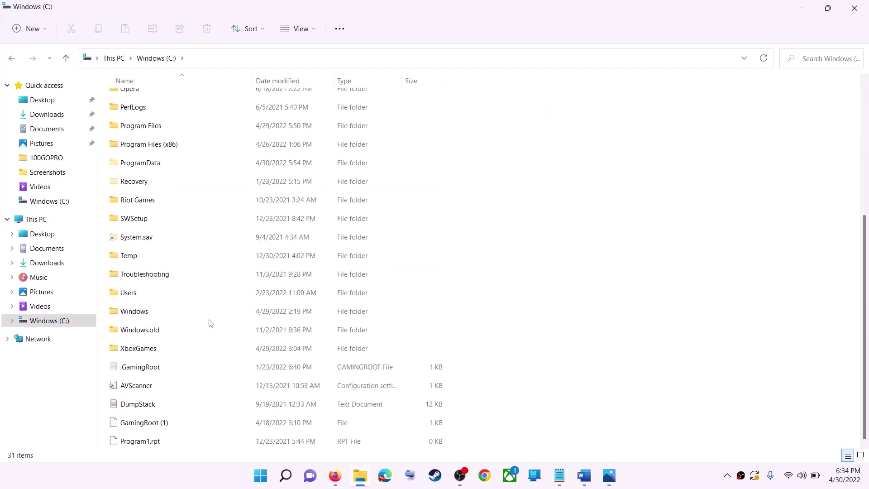
left_click(135, 298)
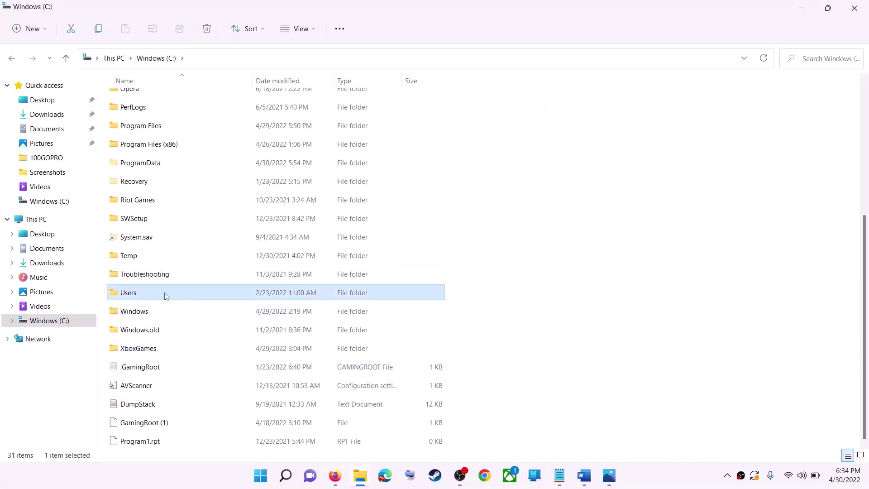
double_click(151, 295)
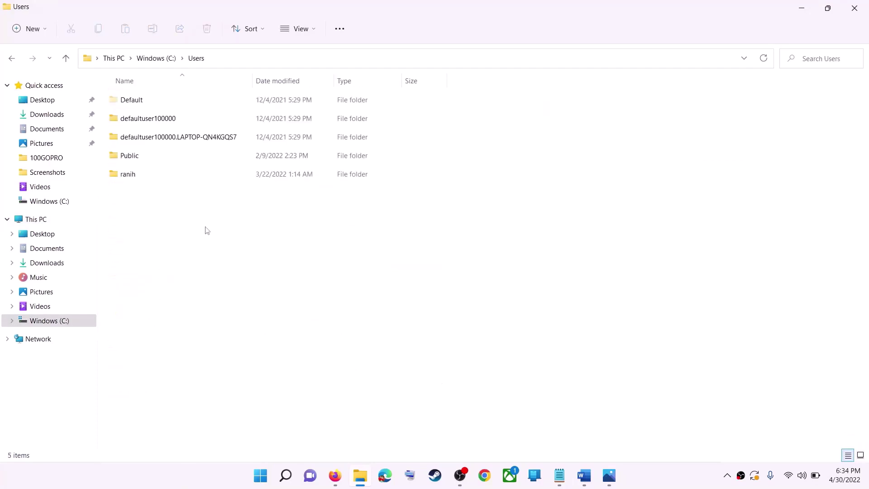
left_click(162, 179)
double_click(156, 177)
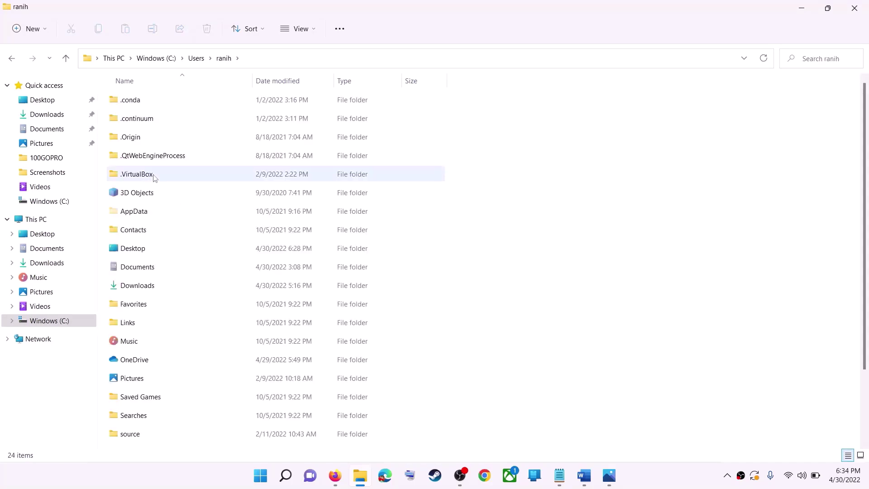
- Check that File Explorer is set to show hidden items, and select the AppData folder
left_click(136, 217)
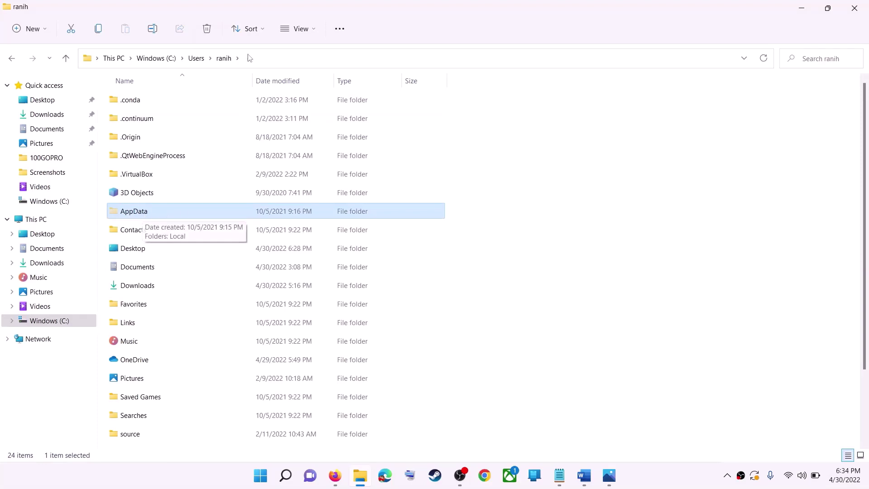
left_click(315, 34)
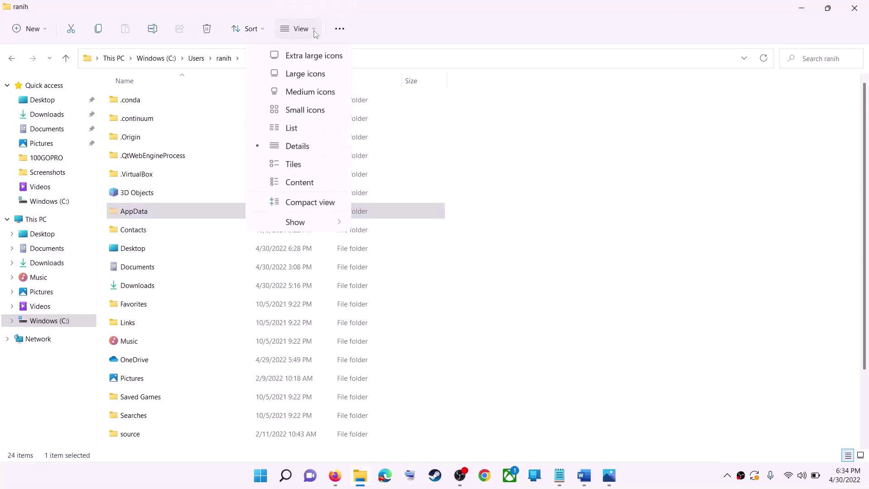
mouse_move(297, 226)
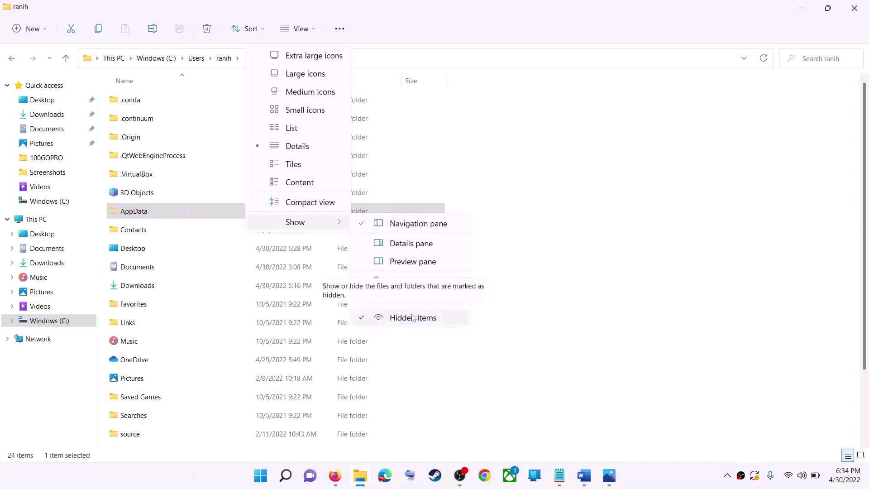
left_click(139, 216)
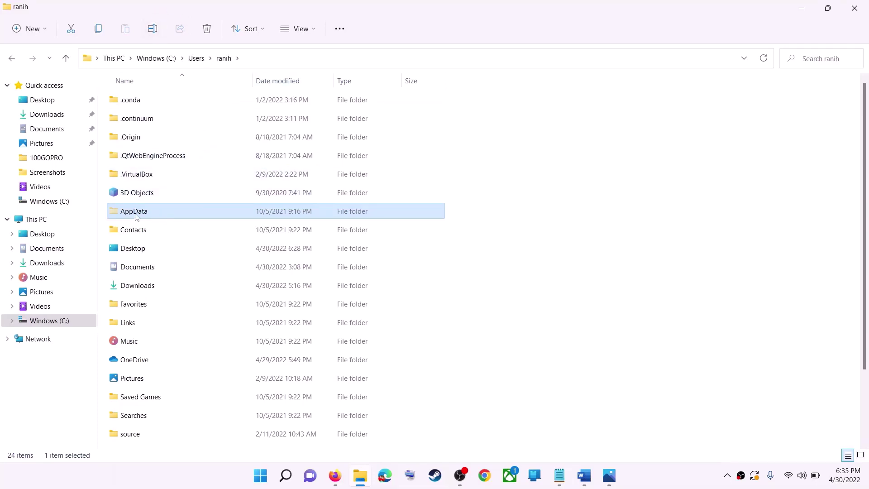
- Open the Packages folder inside AppData\Local
double_click(162, 211)
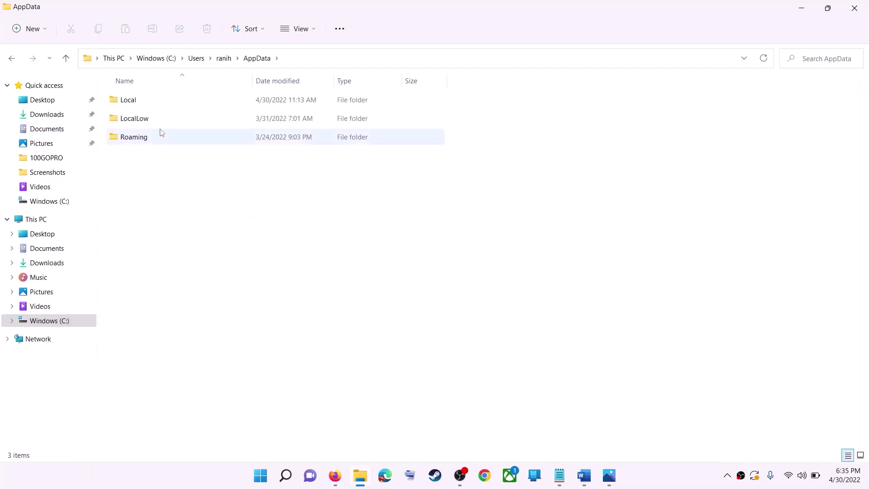
double_click(162, 103)
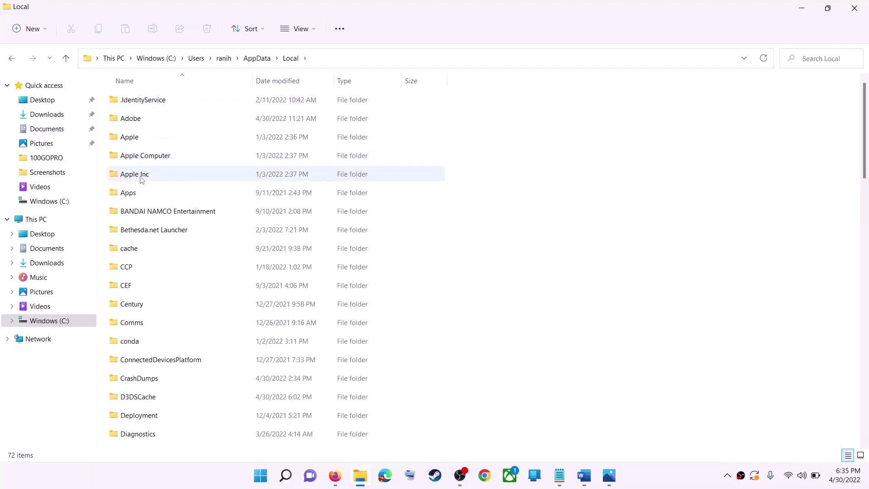
left_click(136, 176)
key("p")
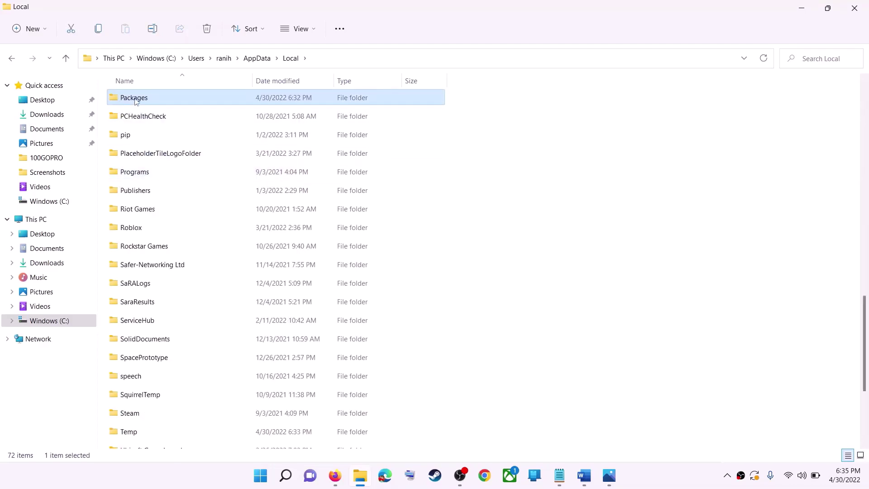
double_click(210, 101)
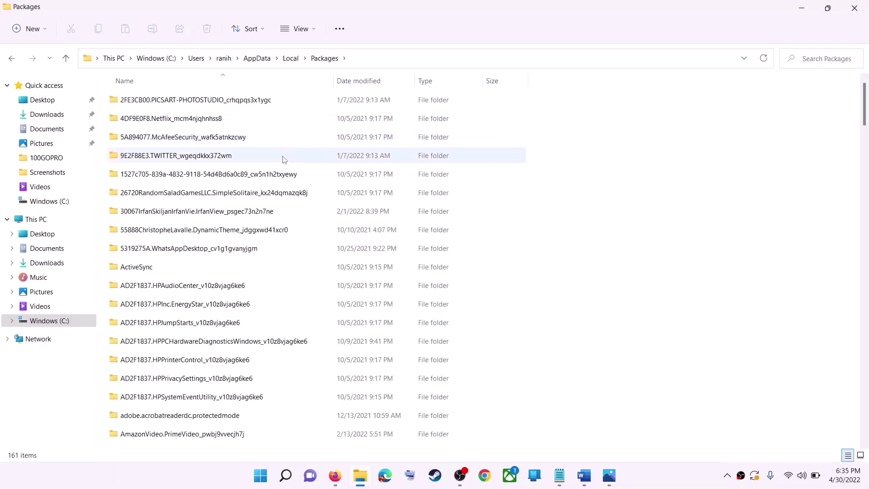
- Find the Microsoft.WindowsStore_8wekyb3d8bbwe folder named in step 5 of the Word document within Packages, and open it
scroll(252, 286, "down", 4)
scroll(252, 287, "down", 15)
key("alt+Tab")
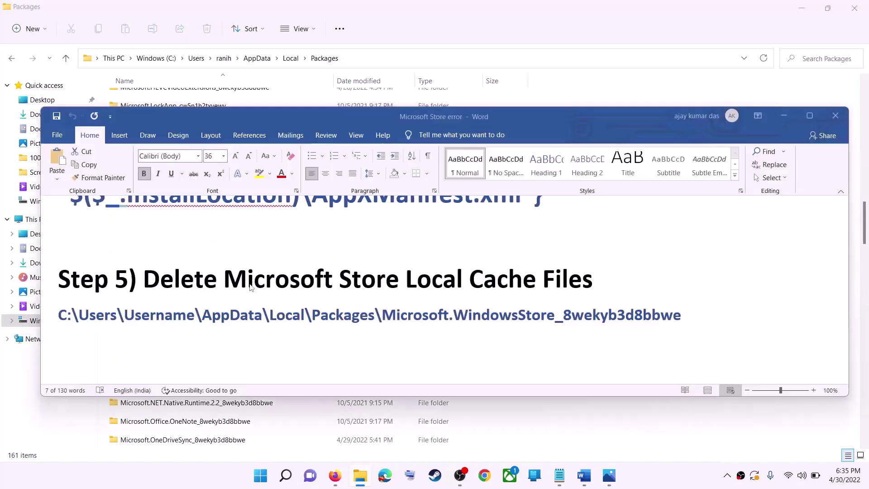
key("alt+Tab")
scroll(235, 310, "down", 12)
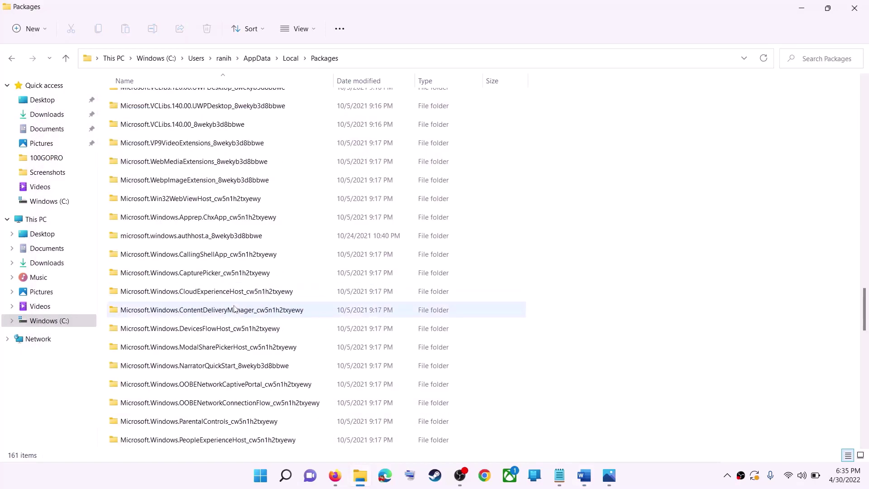
scroll(237, 306, "down", 3)
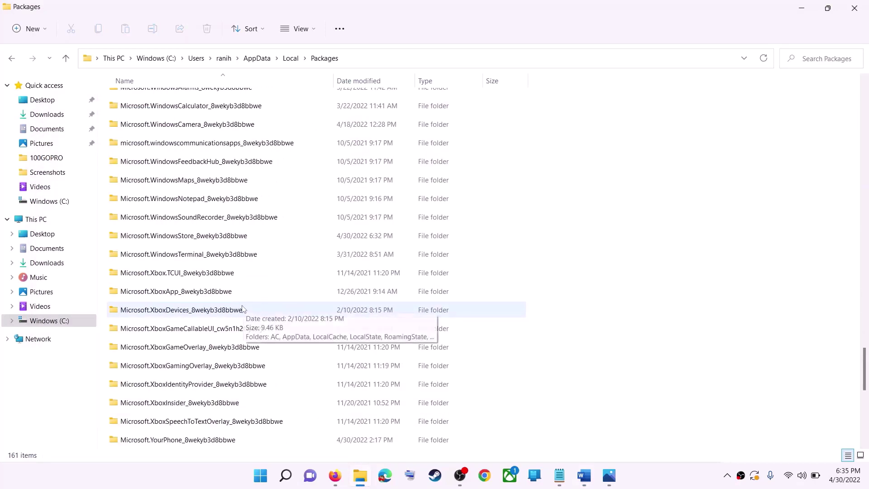
left_click(189, 236)
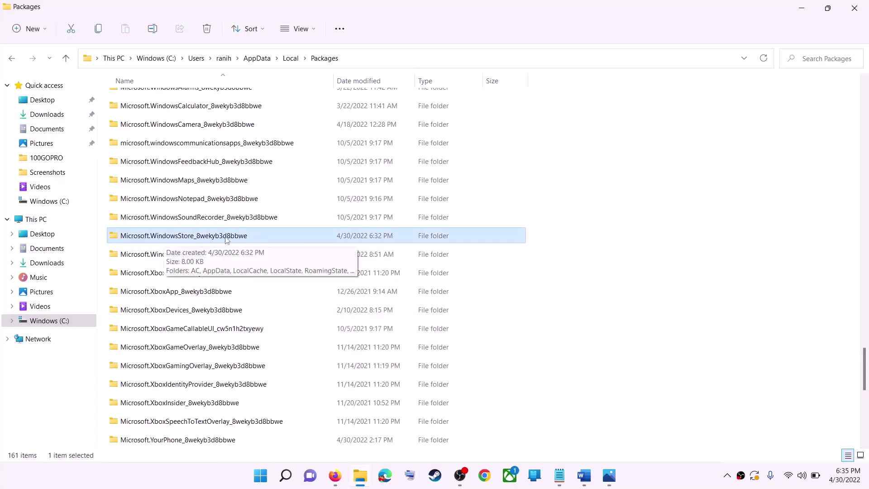
left_click(255, 242)
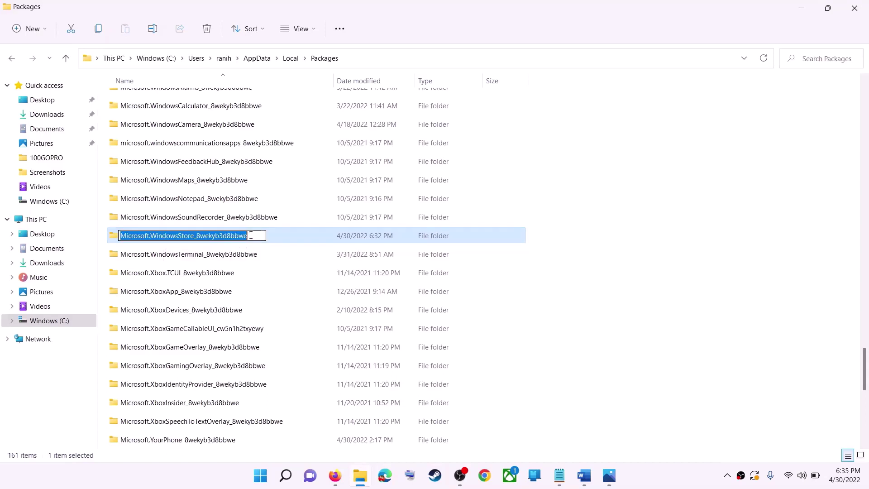
left_click(278, 233)
key("Return")
double_click(271, 235)
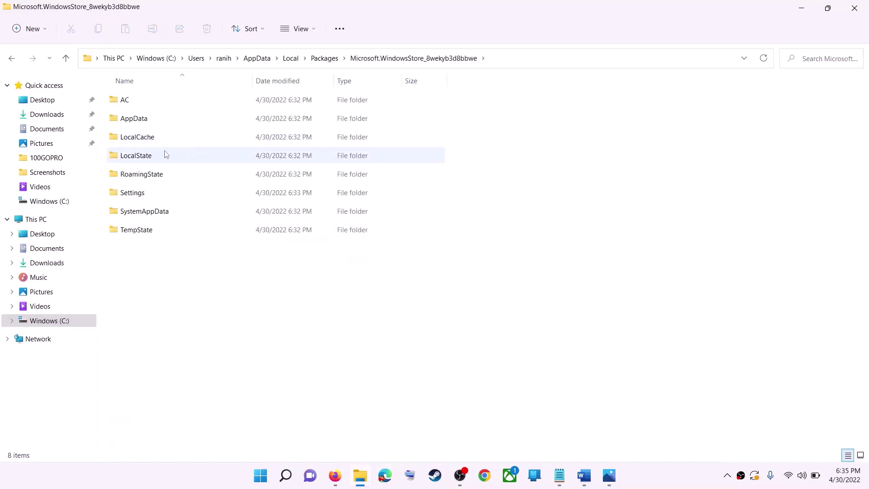
- Delete the LocalCache folder from the Microsoft.WindowsStore_8wekyb3d8bbwe folder
left_click(147, 142)
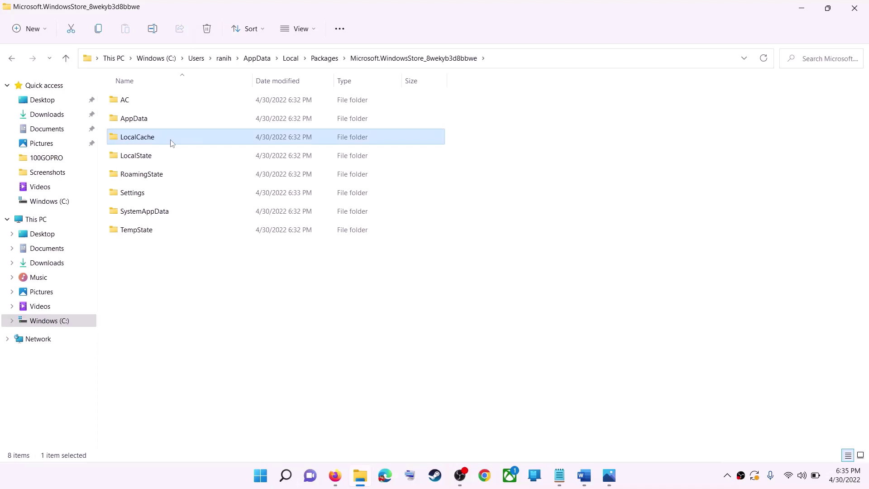
right_click(148, 140)
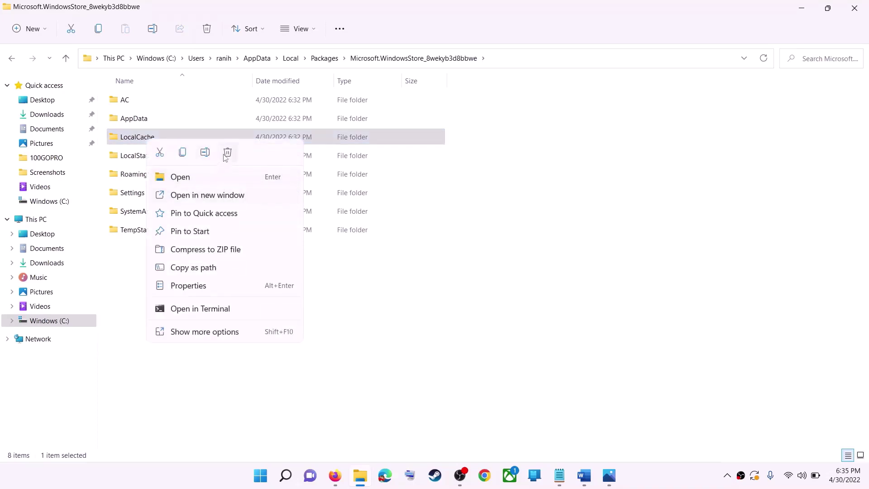
left_click(227, 154)
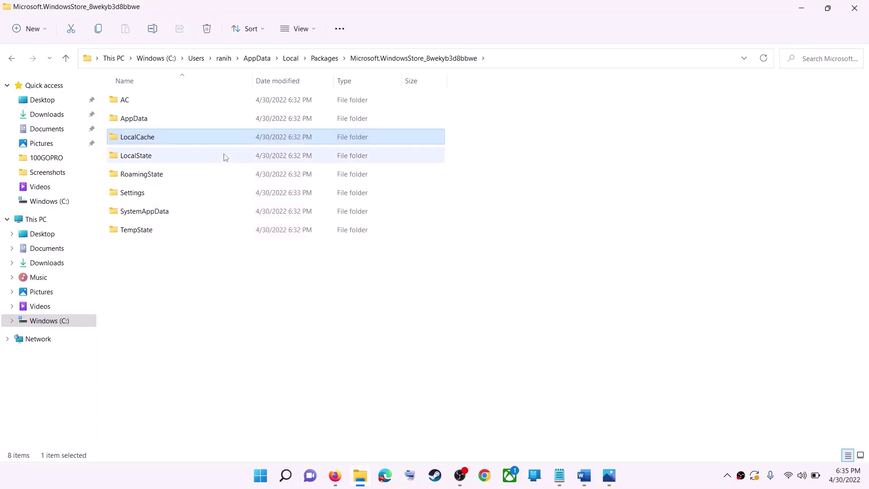
- View the power options available for restarting the computer, then dismiss them without choosing one
left_click(264, 481)
left_click(574, 437)
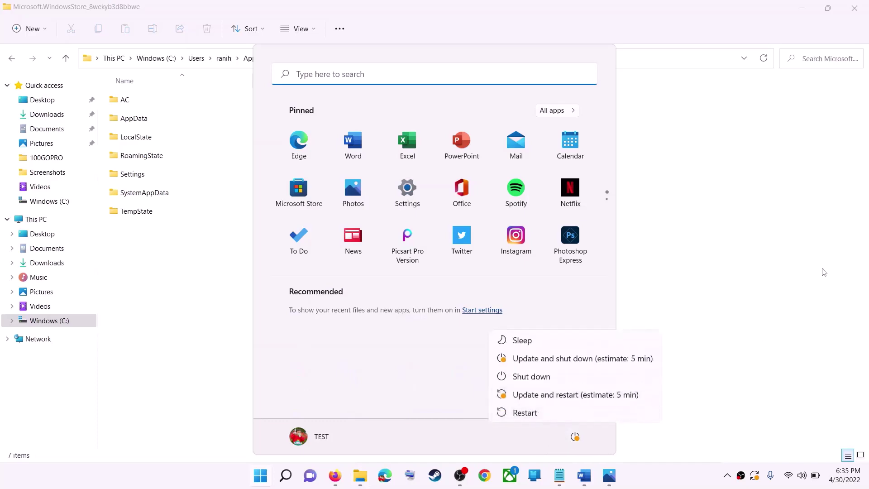
key("Escape")
key("Escape")
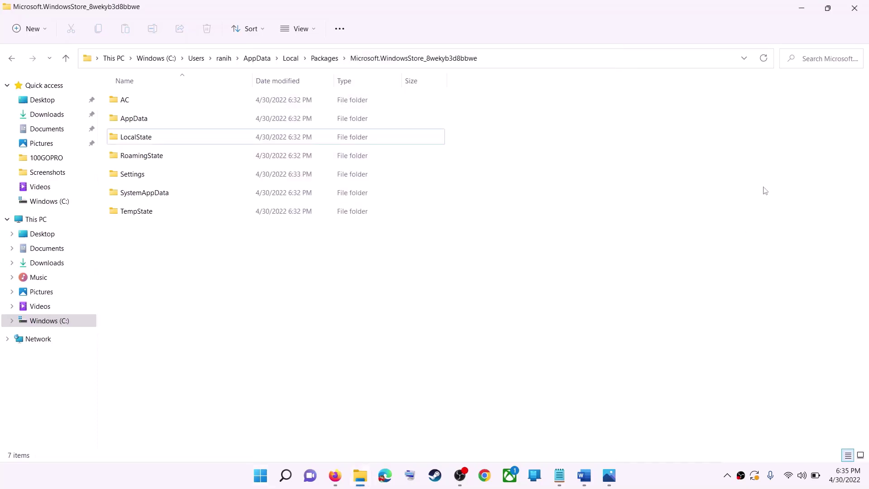
- Close File Explorer and highlight "Get Updates in store library" under step 6 of the Word document
left_click(855, 8)
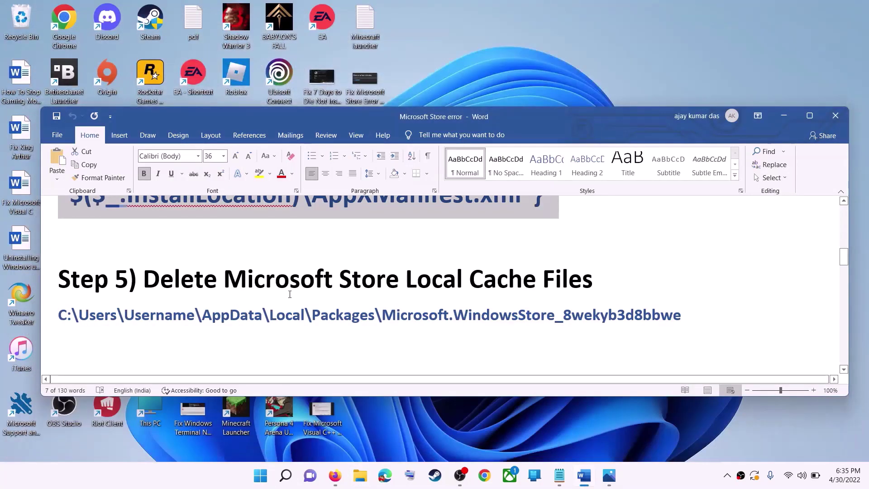
left_click(217, 280)
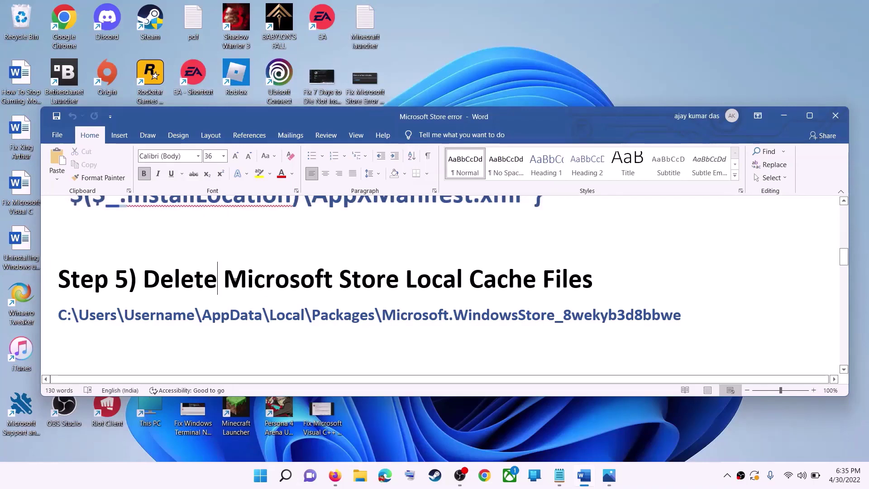
scroll(218, 280, "down", 4)
scroll(218, 279, "up", 1)
left_click_drag(237, 312, 574, 311)
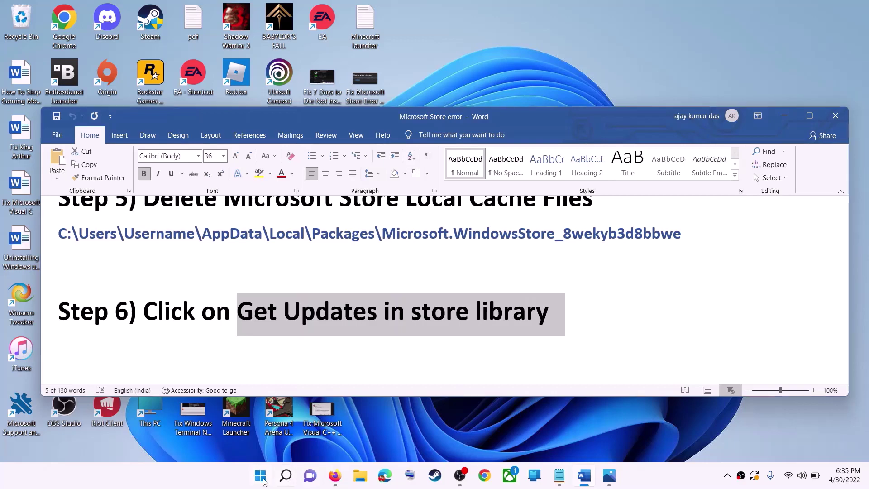
- Try to open Microsoft Store in a maximized window
left_click(262, 476)
type("store")
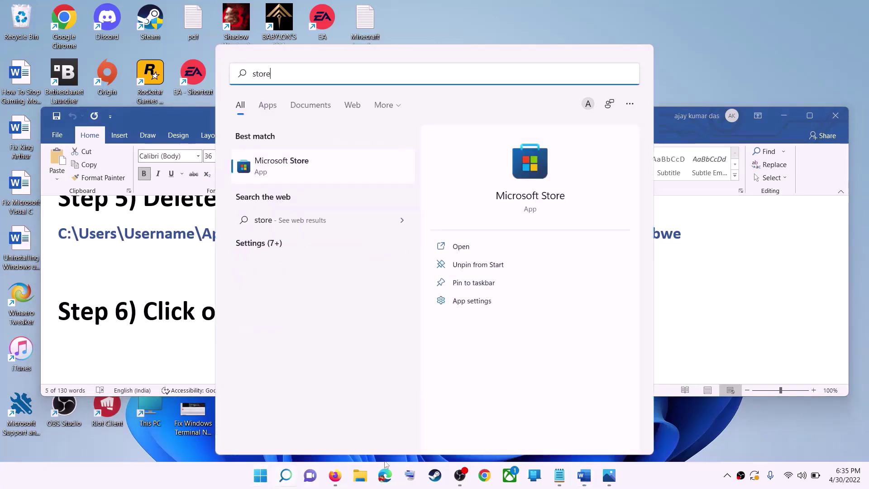
key("Return")
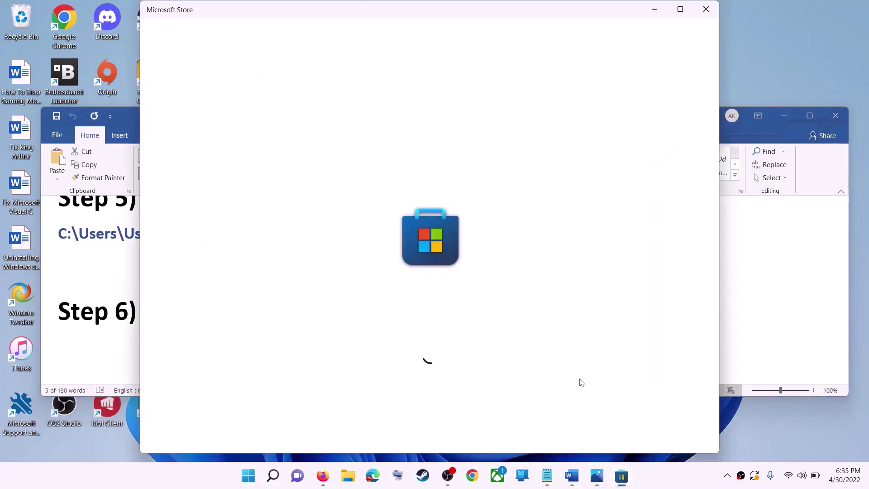
left_click(679, 9)
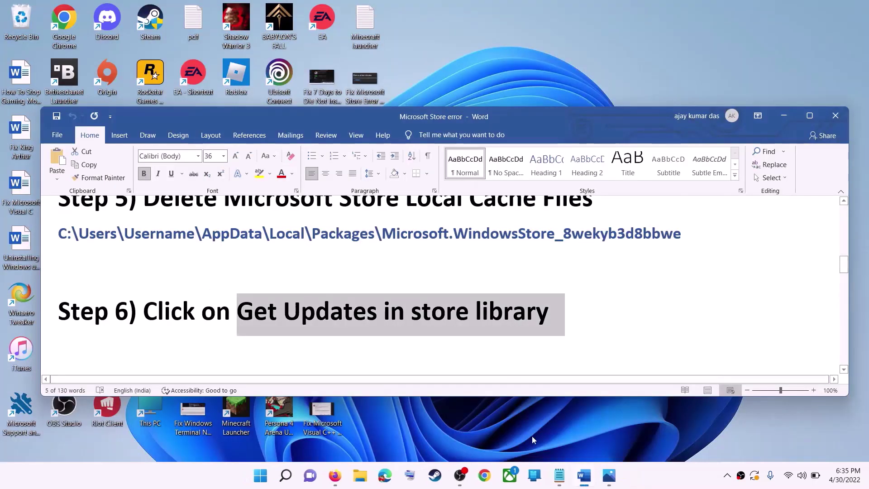
- Open the Library in Microsoft Store and check for app updates, then minimize the Store
left_click(263, 478)
type("store")
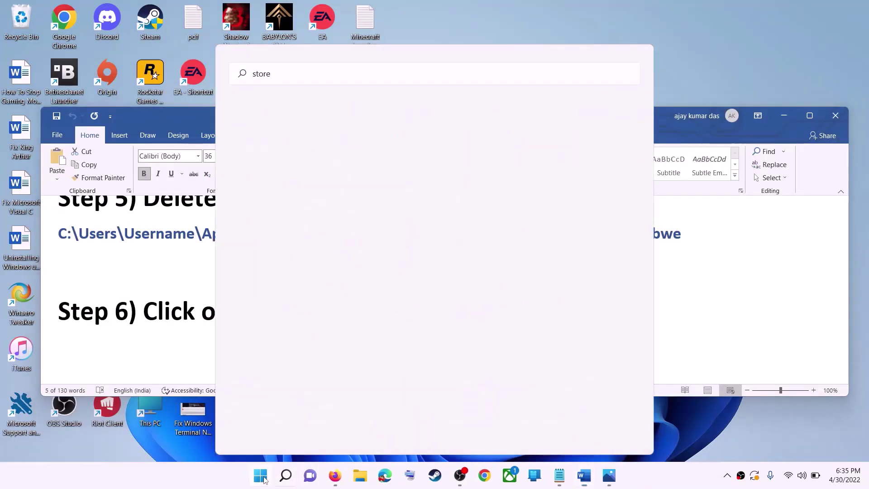
key("Return")
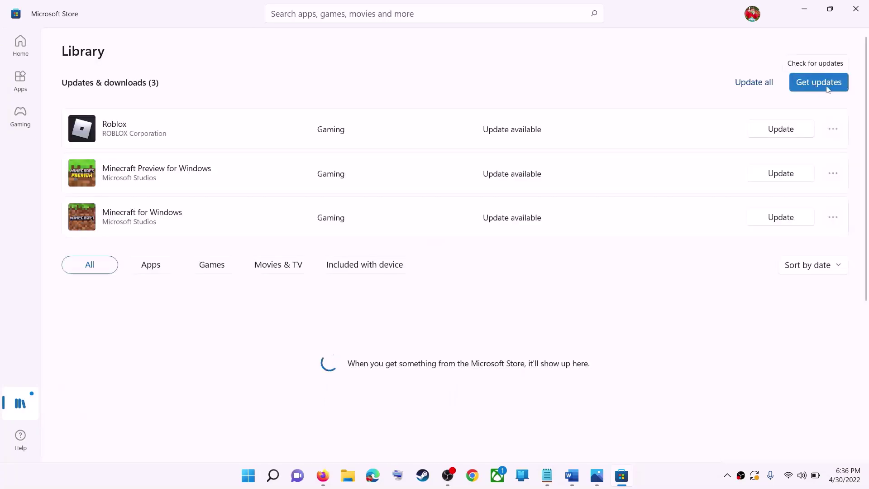
left_click(833, 86)
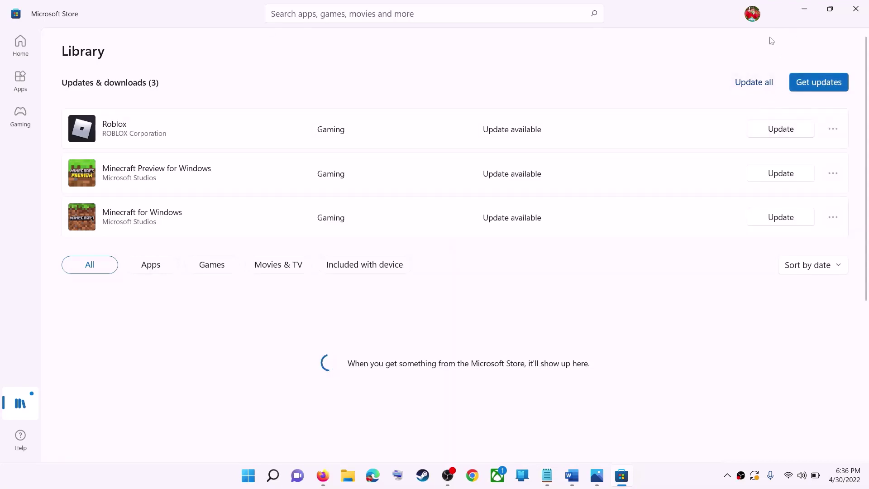
left_click(806, 12)
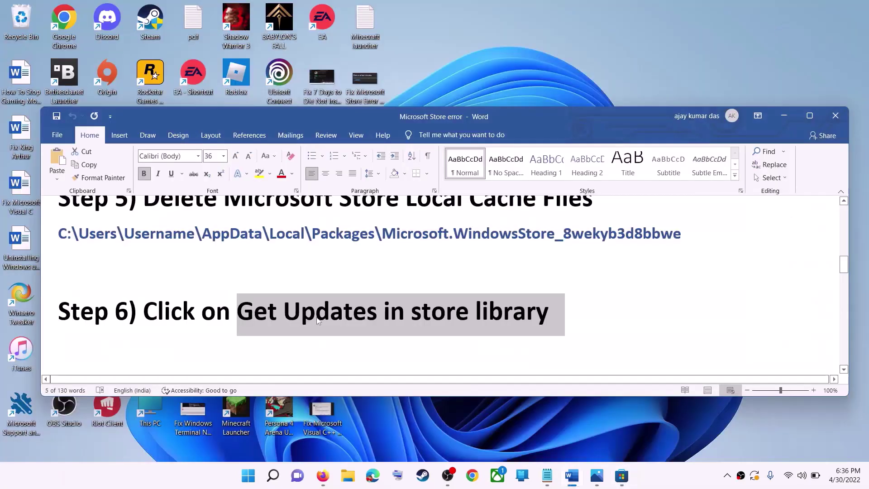
- Highlight the step 6 instruction and "Start all these services" in the Word document, and review the services listed under step 7
left_click_drag(195, 310, 548, 312)
scroll(270, 316, "down", 3)
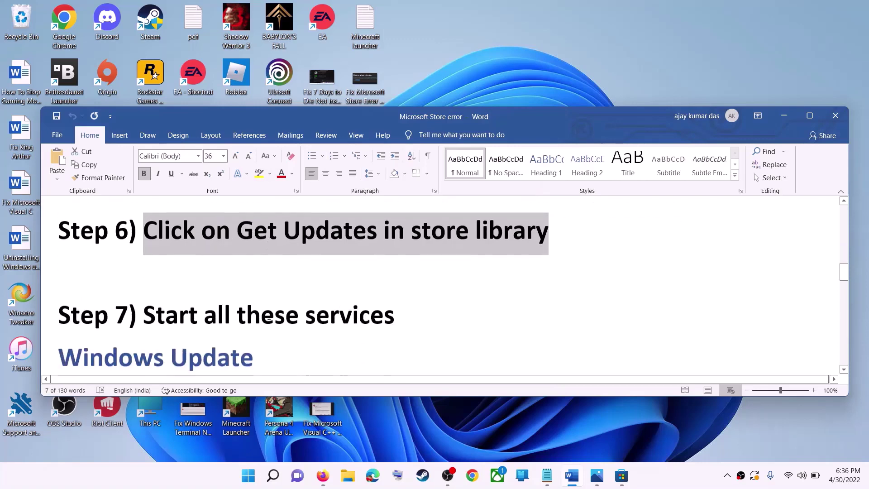
left_click_drag(143, 263, 394, 262)
scroll(395, 262, "down", 1)
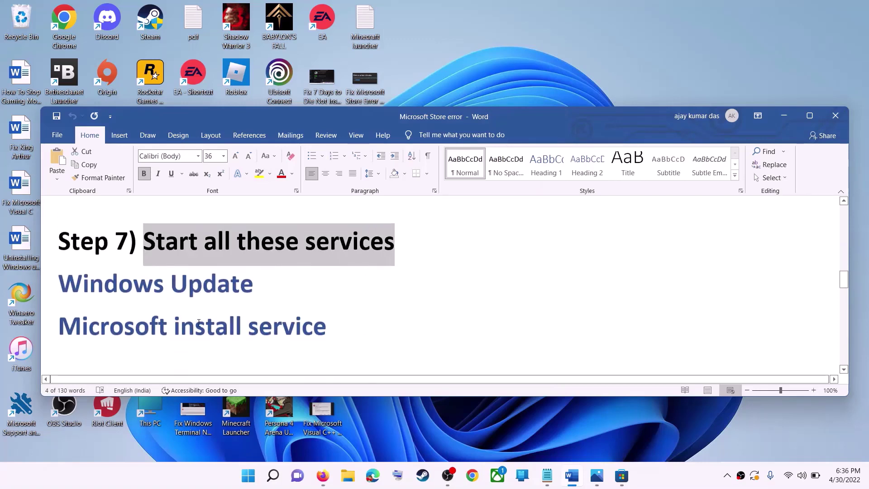
- Switch to the Services console and open the properties of the Windows Update service
left_click(253, 483)
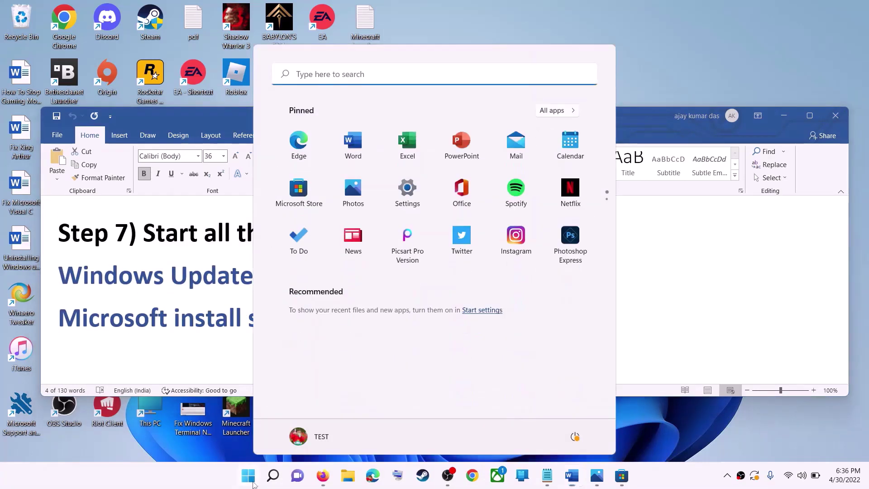
type("services")
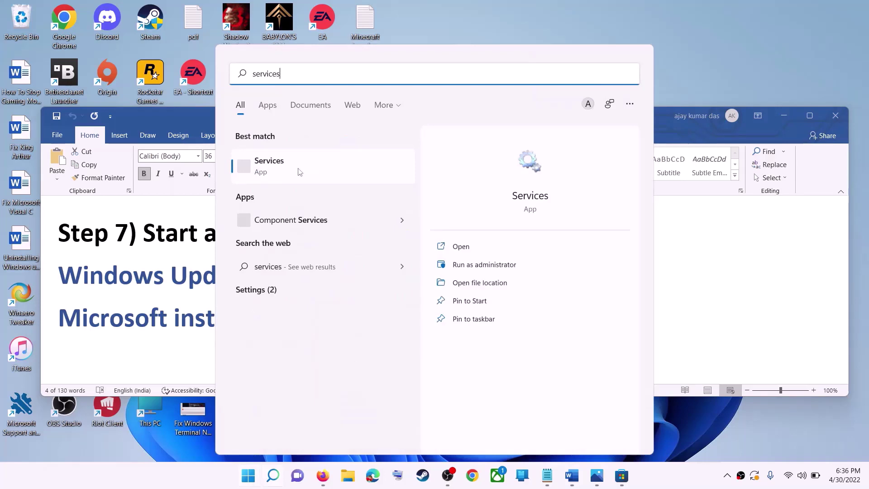
left_click(299, 170)
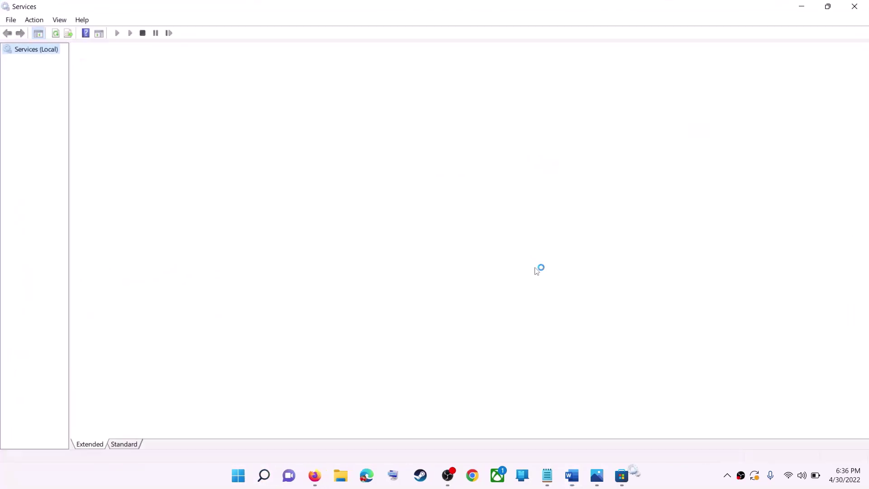
left_click(284, 346)
key("w")
scroll(302, 382, "down", 6)
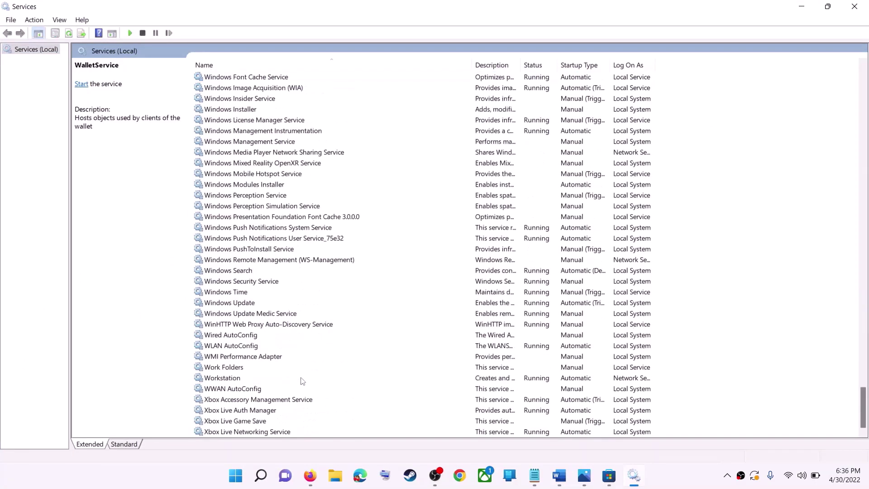
left_click(247, 303)
double_click(293, 307)
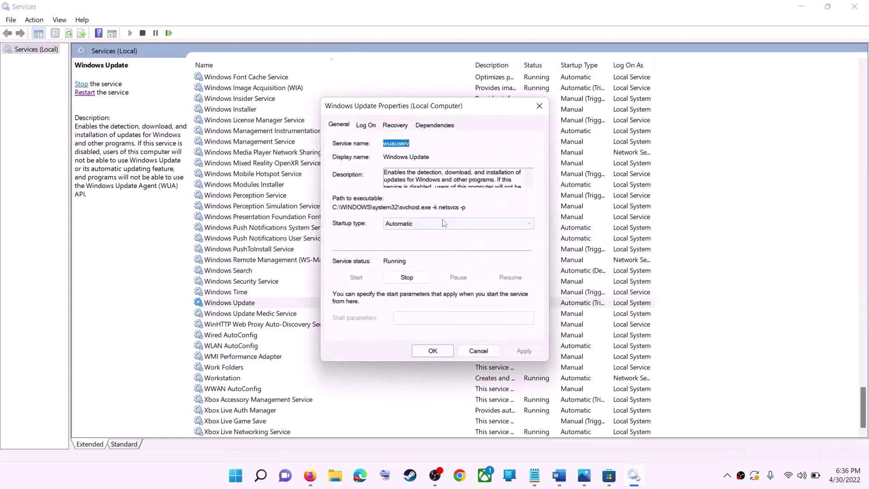
- Set the Windows Update service's startup type to Automatic and restart the service
left_click(426, 227)
left_click(409, 240)
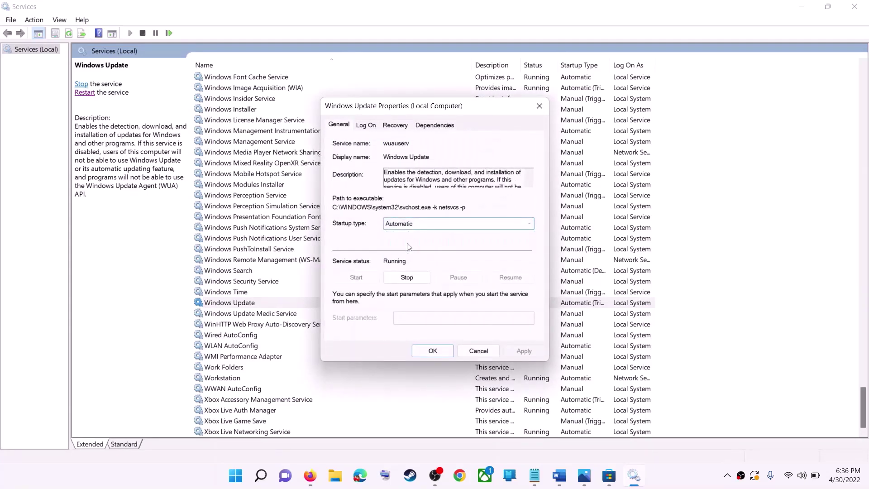
left_click(524, 352)
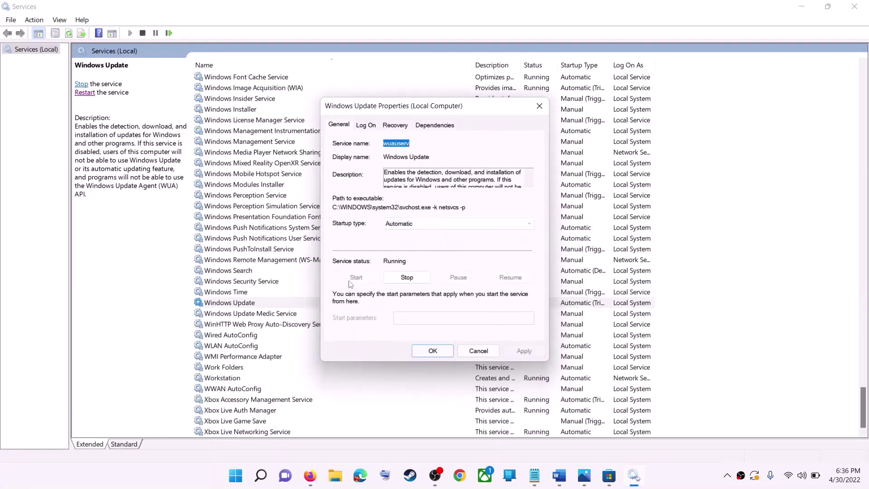
left_click(433, 352)
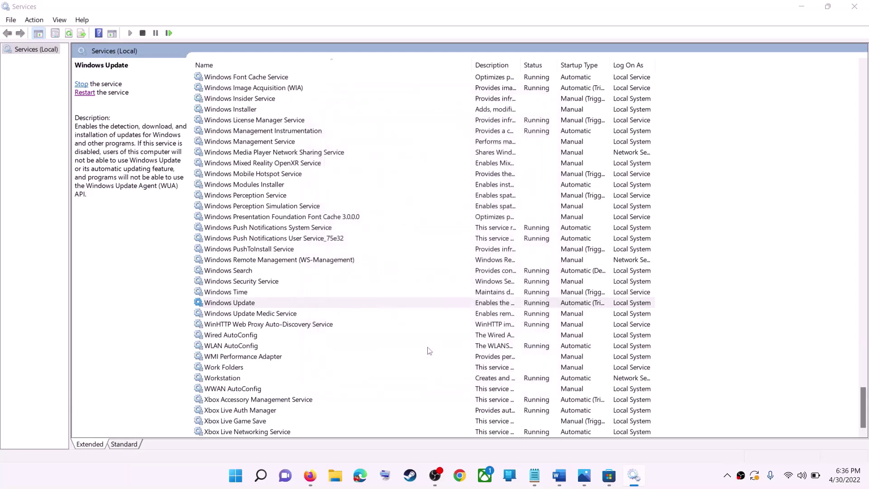
left_click(223, 304)
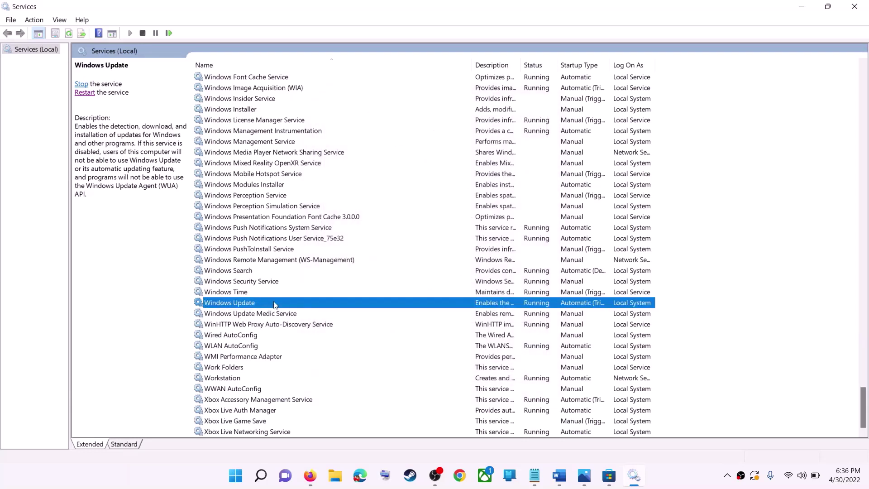
left_click(85, 93)
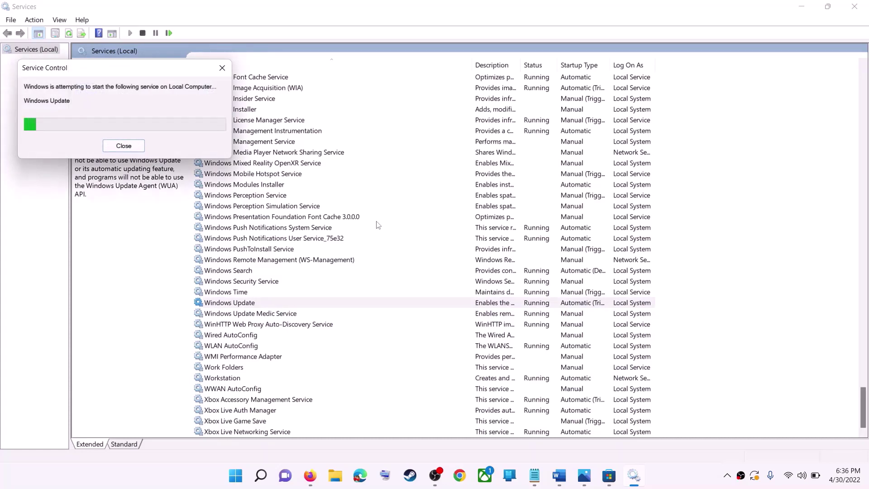
- Make sure Microsoft Store Install Service uses the Automatic startup type, and restart the service
left_click(278, 229)
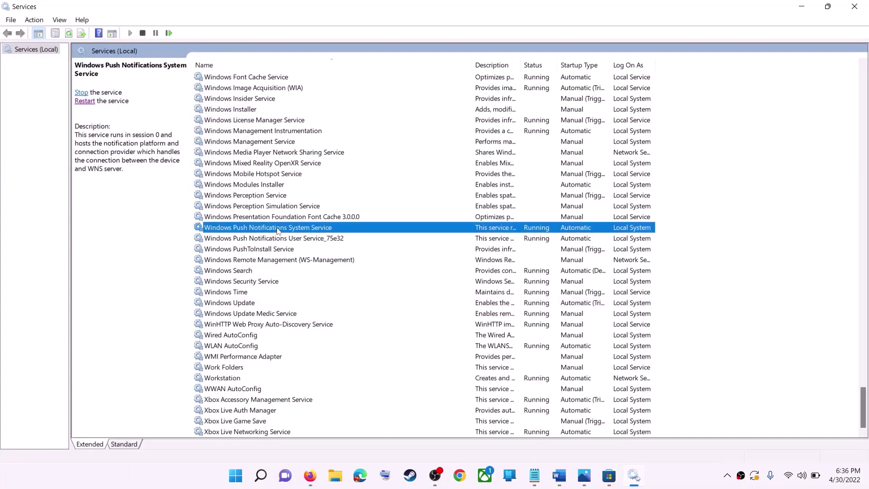
key("m")
left_click(266, 242)
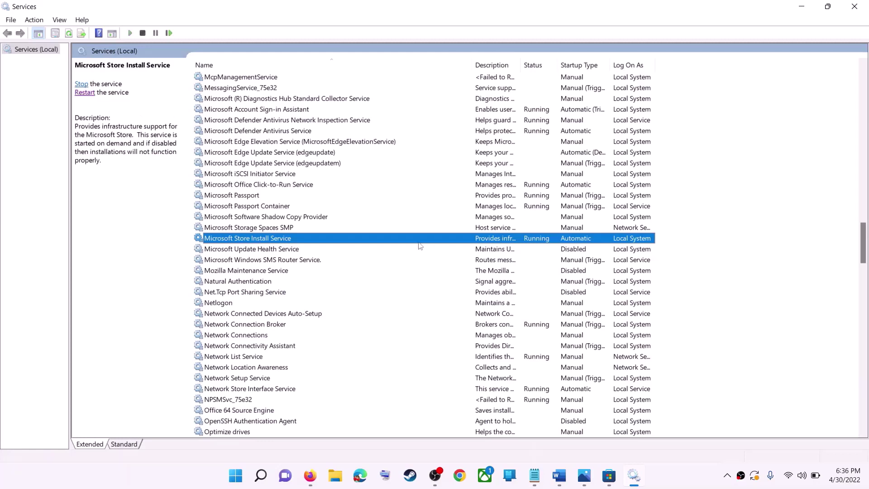
double_click(401, 243)
left_click(424, 225)
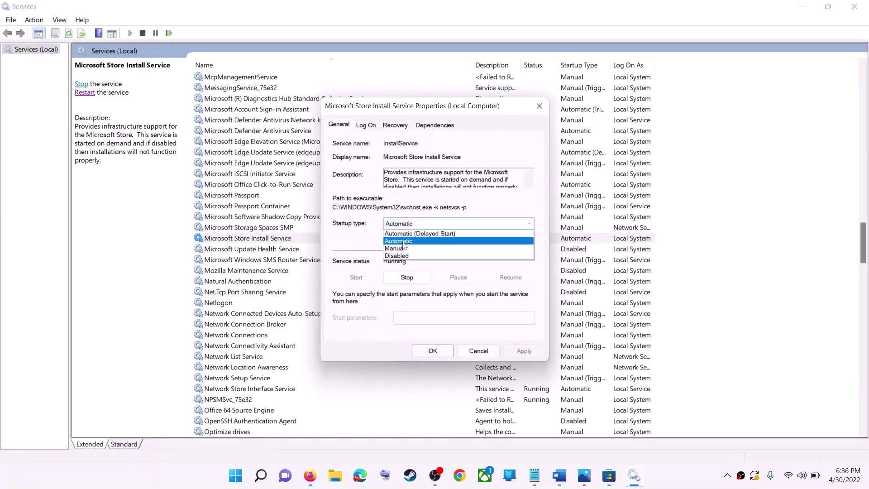
left_click(569, 386)
left_click(524, 352)
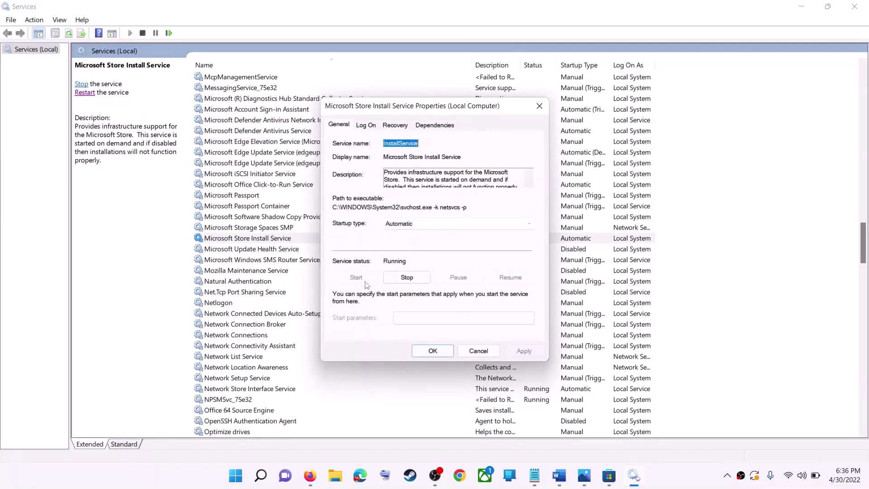
left_click(432, 351)
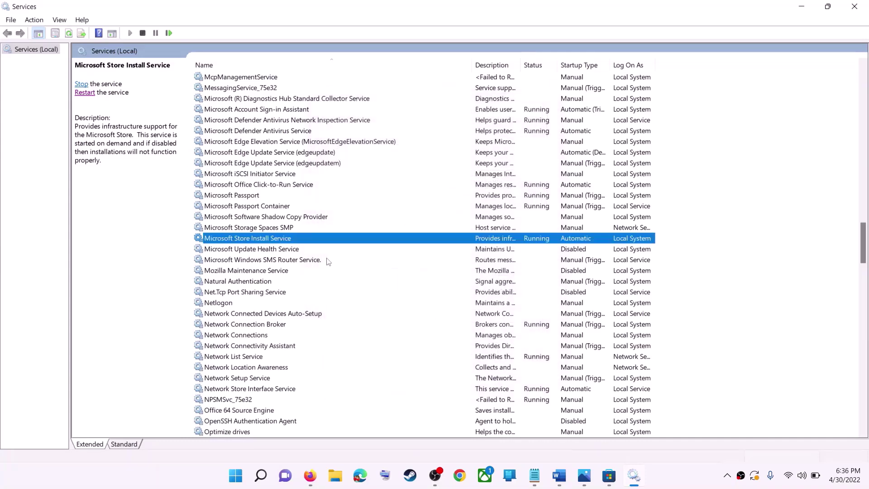
left_click(78, 92)
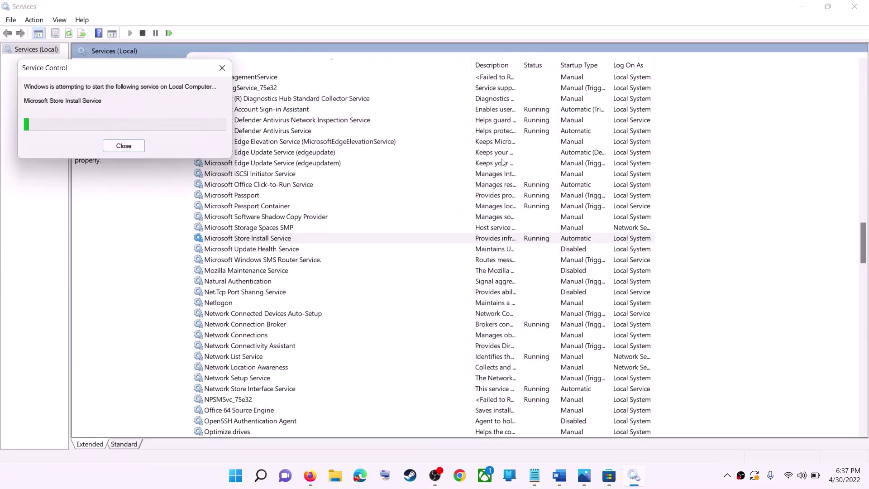
- Close the Services console and highlight "Update Windows" under step 8 of the Word document
left_click(855, 6)
scroll(268, 279, "down", 5)
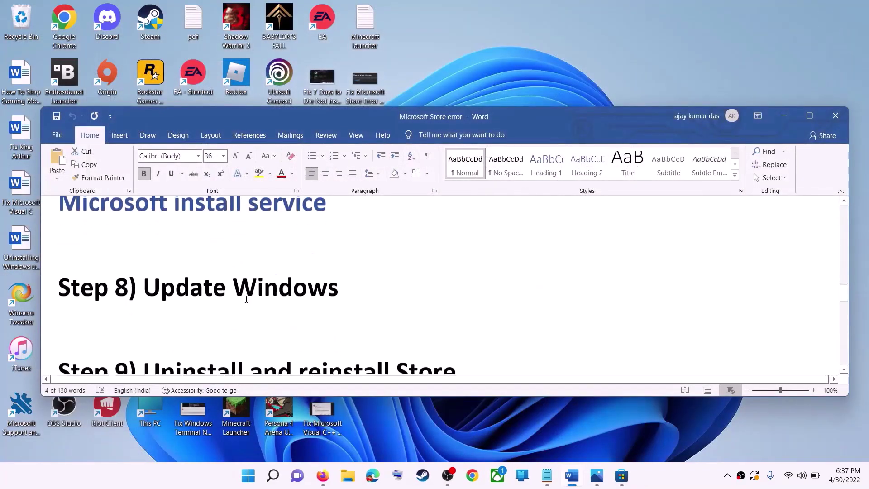
scroll(269, 279, "up", 1)
left_click_drag(144, 294, 388, 301)
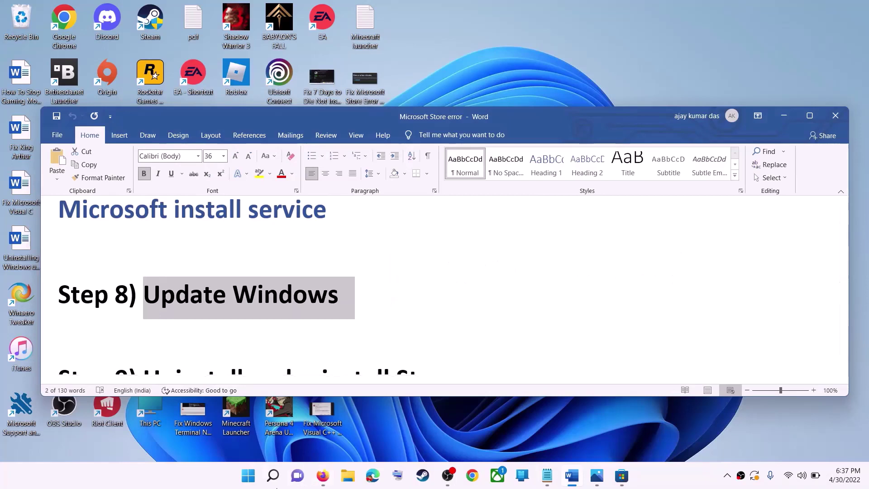
- Open the Windows Update page in Settings
left_click(249, 476)
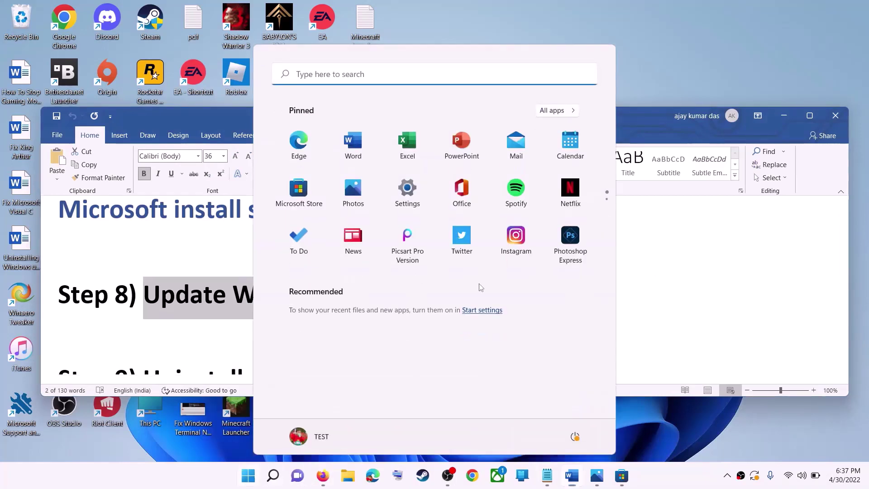
left_click(406, 198)
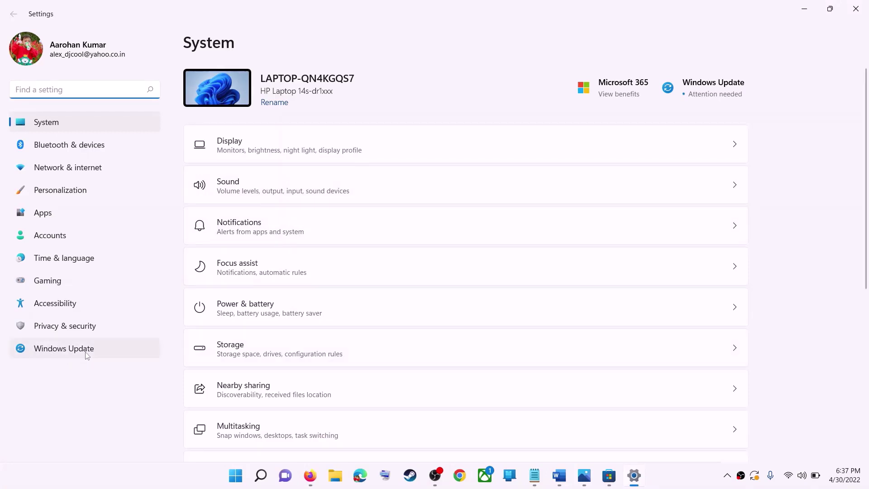
left_click(68, 351)
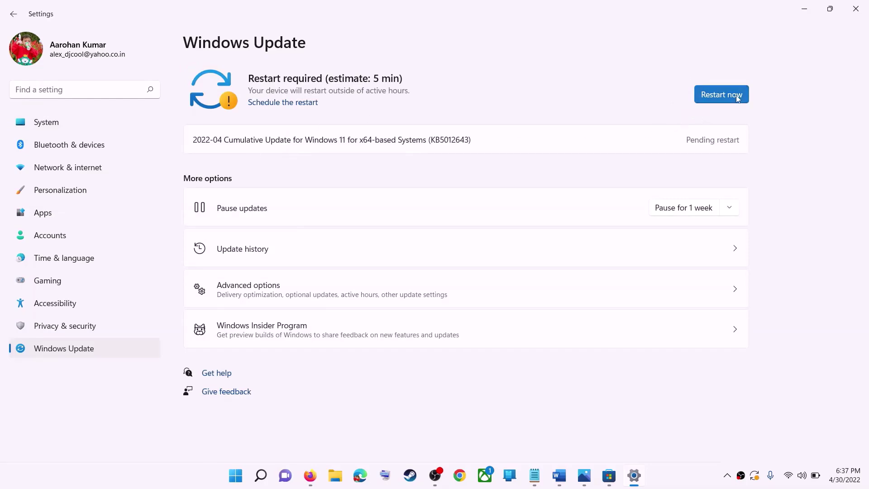
- Minimize Settings and copy the command Get-AppxPackage -allusers *WindowsStore* | Remove-AppxPackage from step 9 of the Word document
left_click(804, 14)
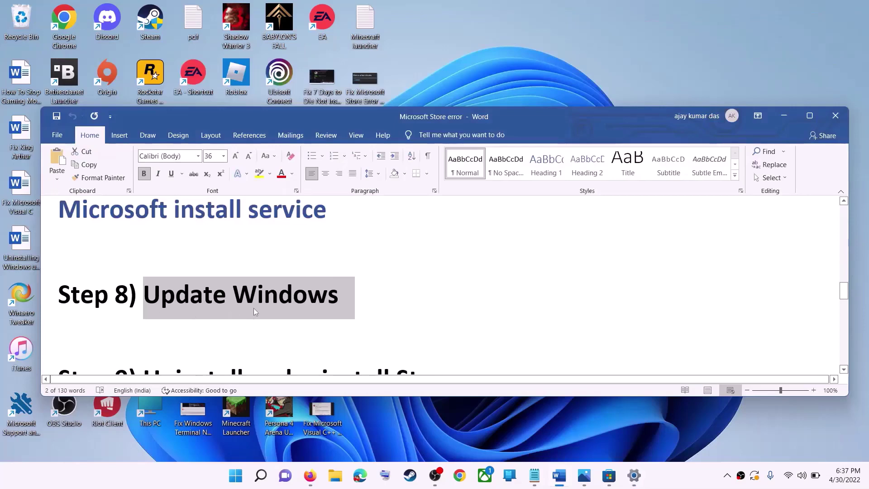
scroll(256, 304, "down", 3)
scroll(260, 297, "down", 2)
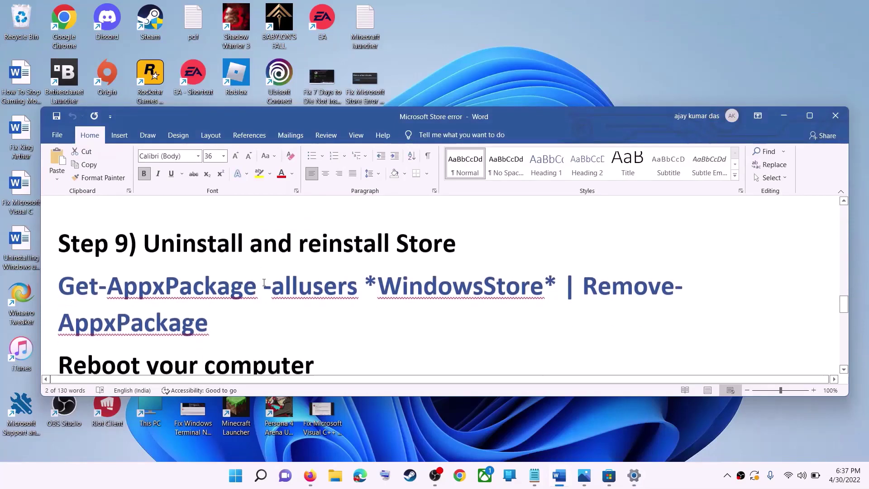
left_click_drag(226, 325, 58, 286)
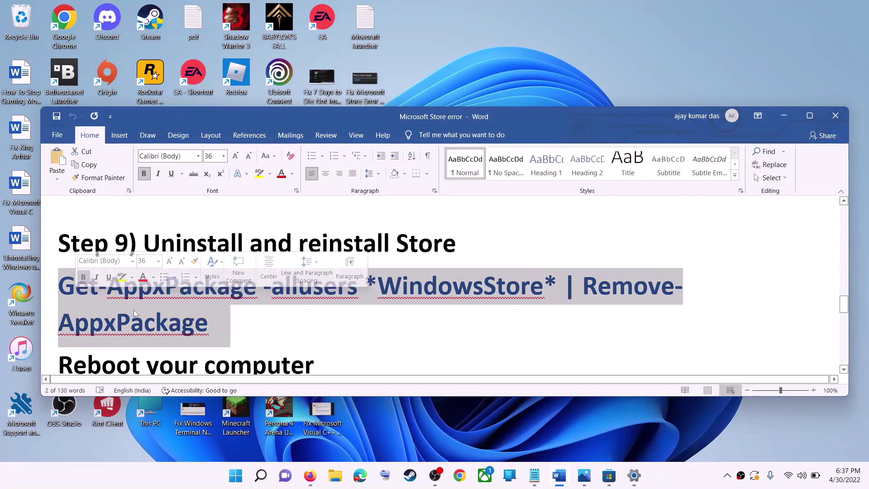
right_click(134, 310)
left_click(175, 169)
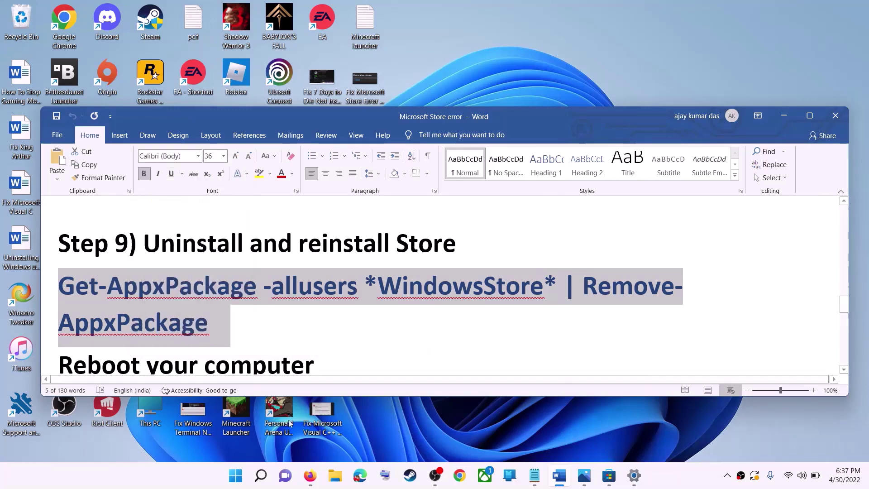
- Open Windows PowerShell as administrator and run Get-AppxPackage -allusers *WindowsStore* | Remove-AppxPackage
left_click(239, 480)
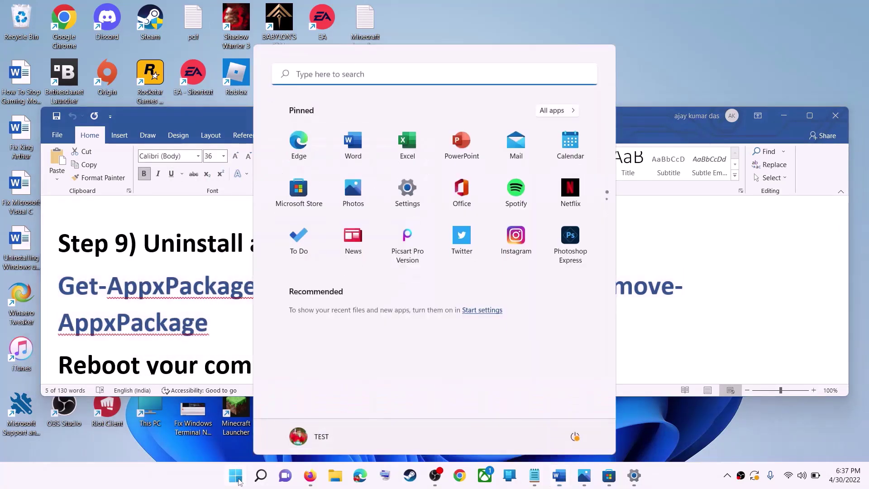
type("powe")
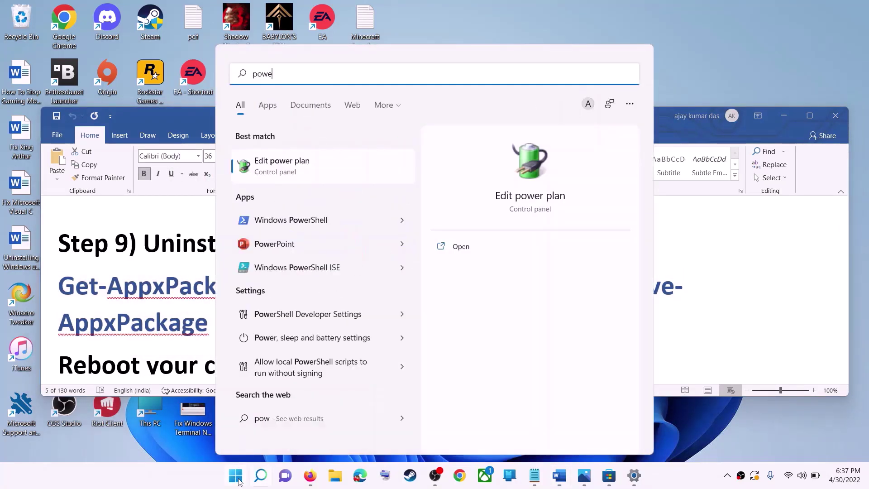
type("rshell")
right_click(280, 171)
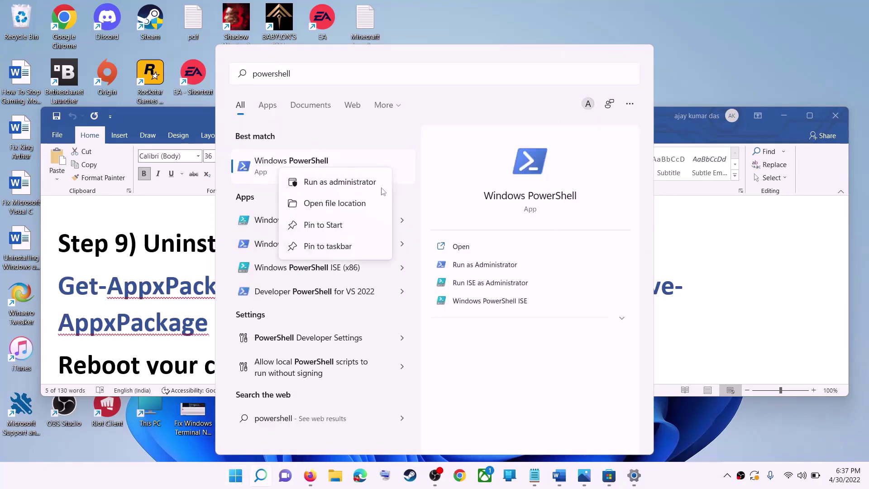
left_click(353, 184)
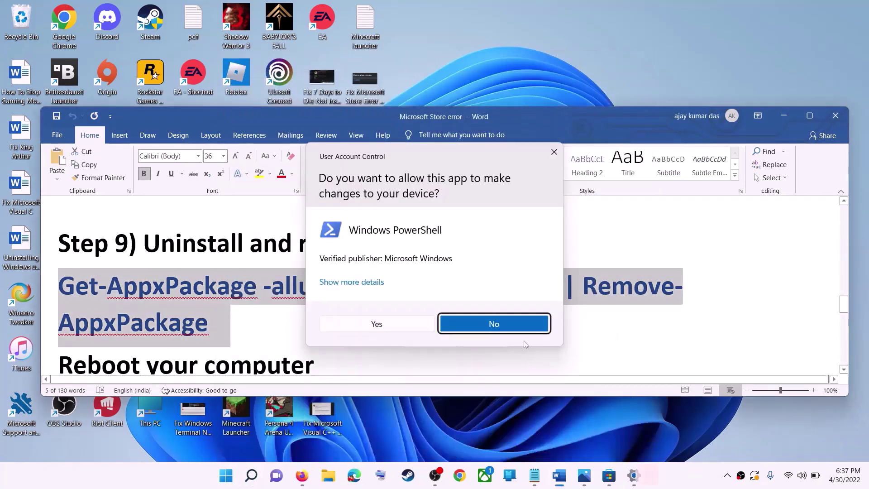
left_click(367, 324)
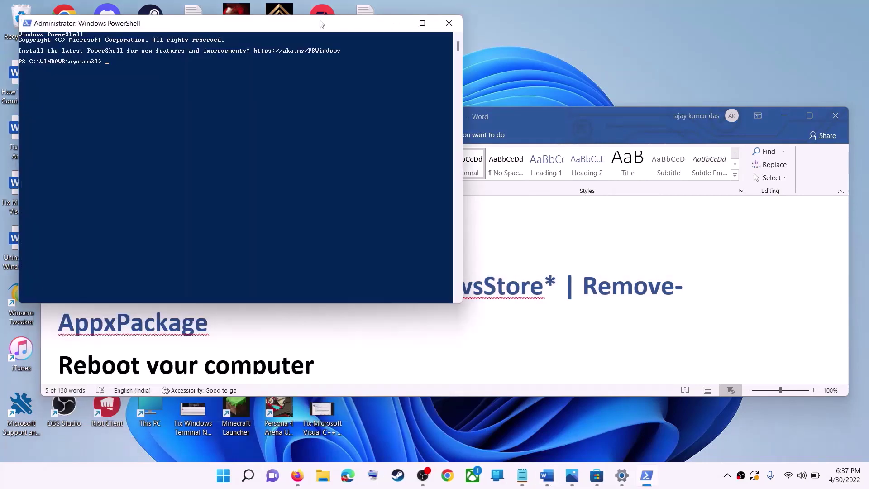
left_click_drag(319, 23, 444, 117)
key("ctrl+v")
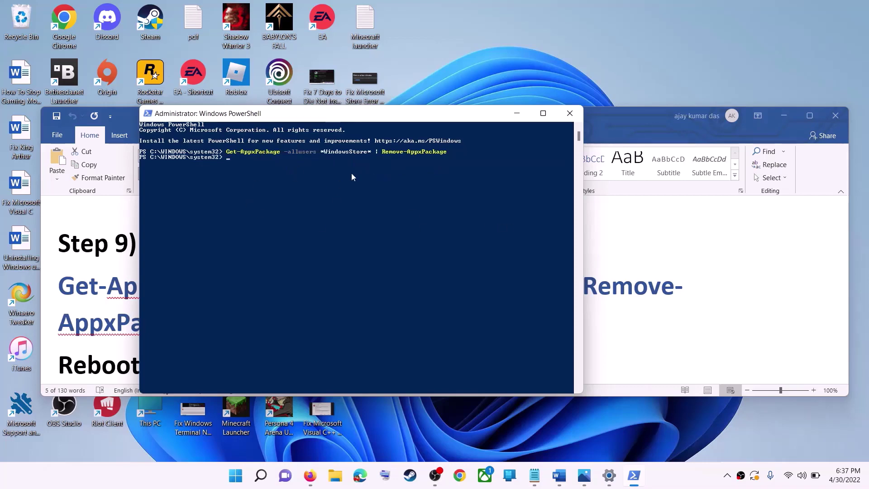
- Switch to Word, highlight "Reboot your computer" under step 9, and view the computer's power options without restarting
key("alt+Tab")
scroll(444, 285, "down", 5)
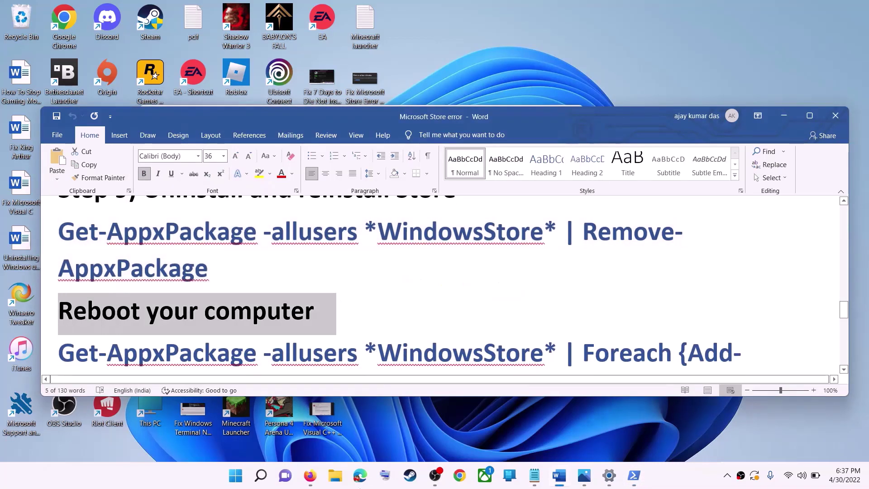
left_click(235, 476)
left_click(575, 436)
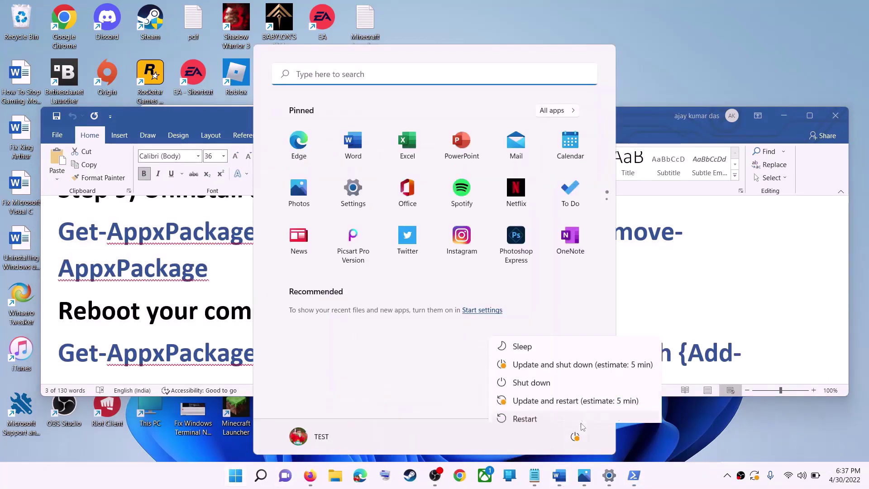
key("Escape")
left_click(175, 351)
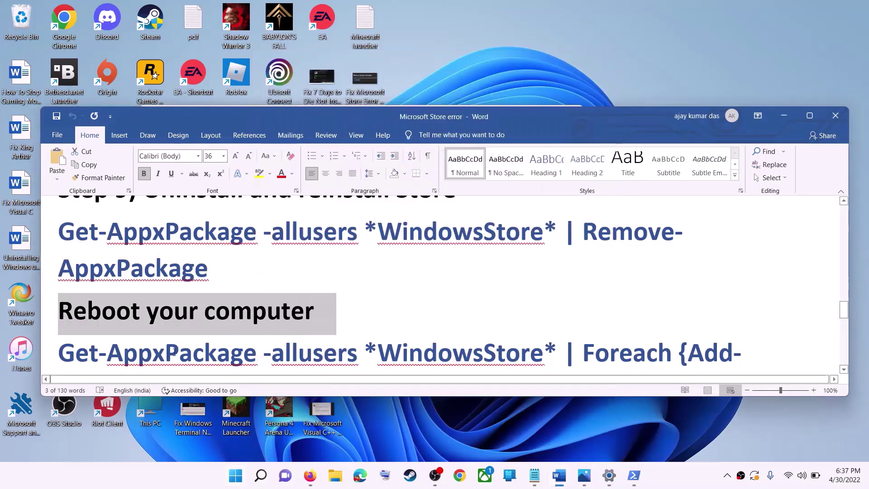
- Open a new Windows PowerShell window as administrator and allow it to make changes
scroll(175, 351, "down", 1)
left_click(234, 484)
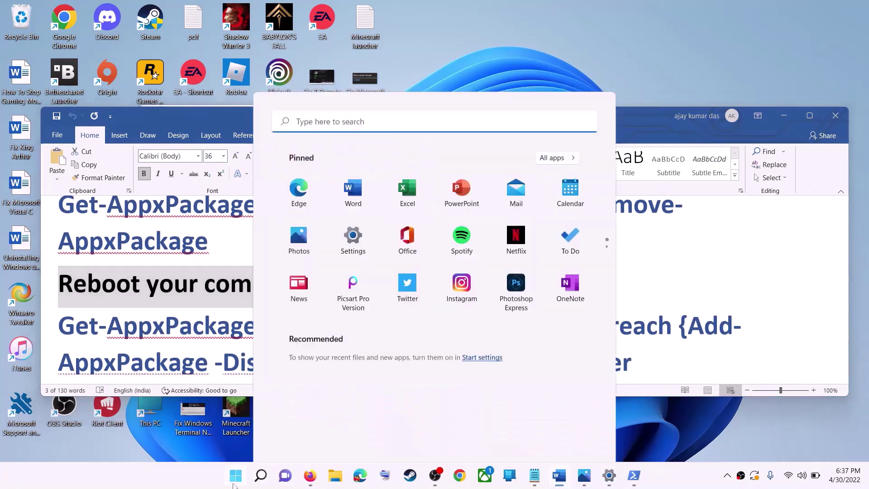
type("rshell")
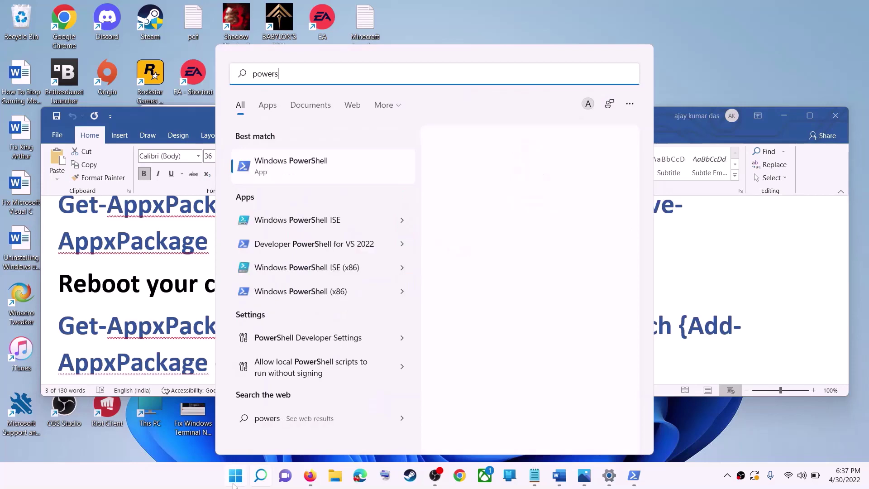
left_click(309, 168)
right_click(310, 169)
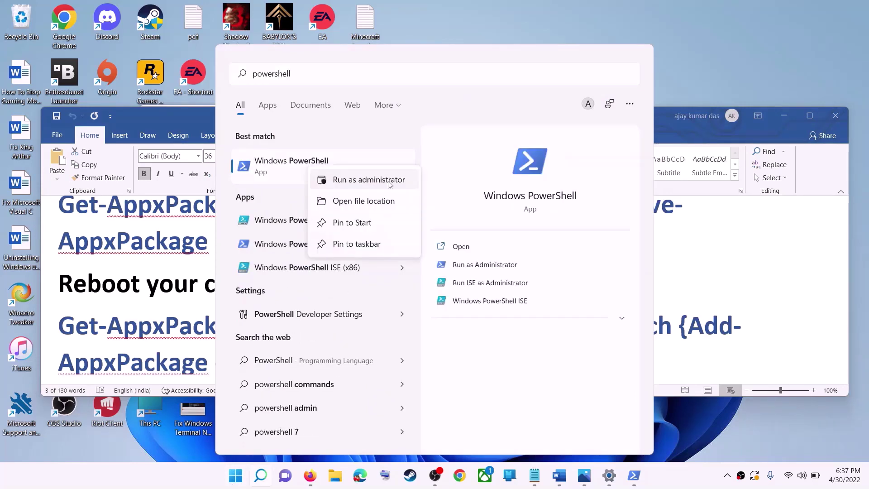
left_click(337, 178)
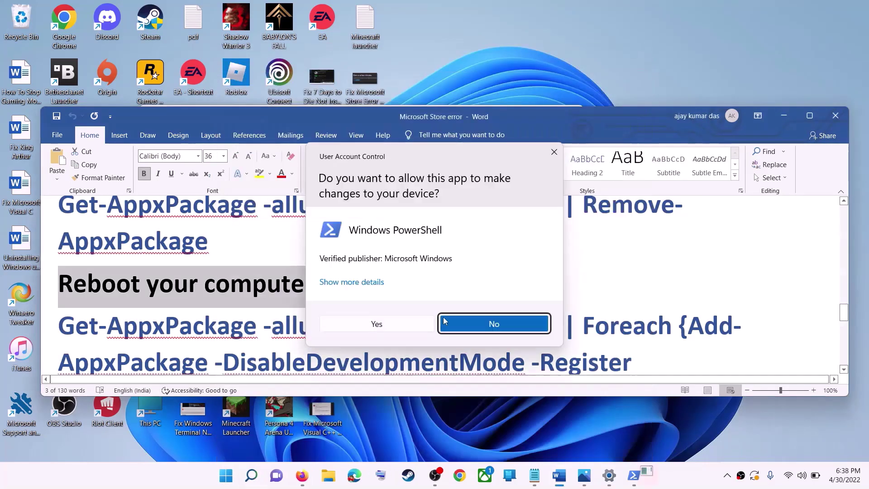
left_click(394, 324)
- Copy the step 9 Store reinstall command, starting Get-AppxPackage -allusers *WindowsStore* | Foreach, from the Word document
left_click(565, 271)
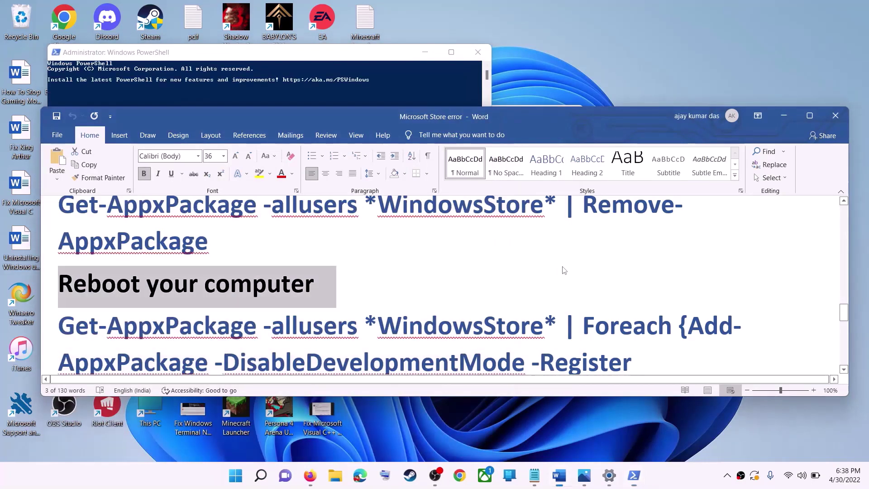
scroll(563, 268, "down", 2)
left_click_drag(559, 343, 99, 289)
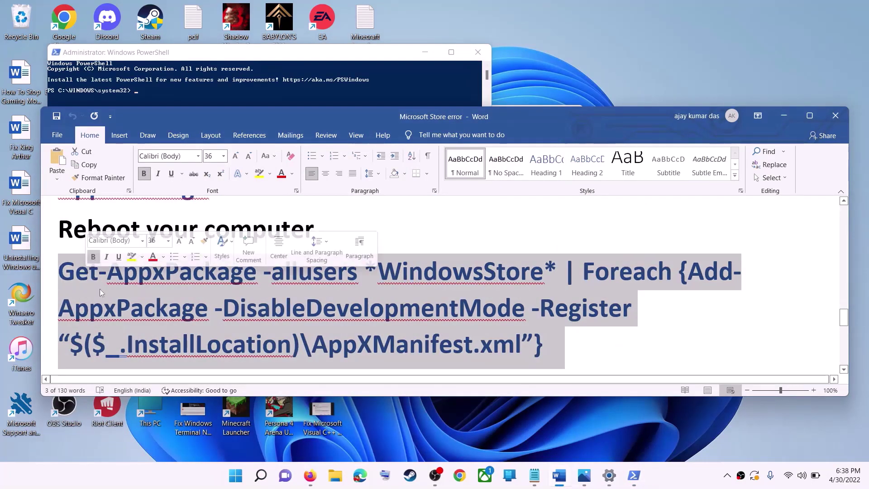
right_click(100, 290)
left_click(122, 312)
- Run the copied Get-AppxPackage -allusers *WindowsStore* | Foreach {Add-AppxPackage -DisableDevelopmentMode -Register …AppXManifest.xml} command in the new PowerShell window
key("alt+Tab")
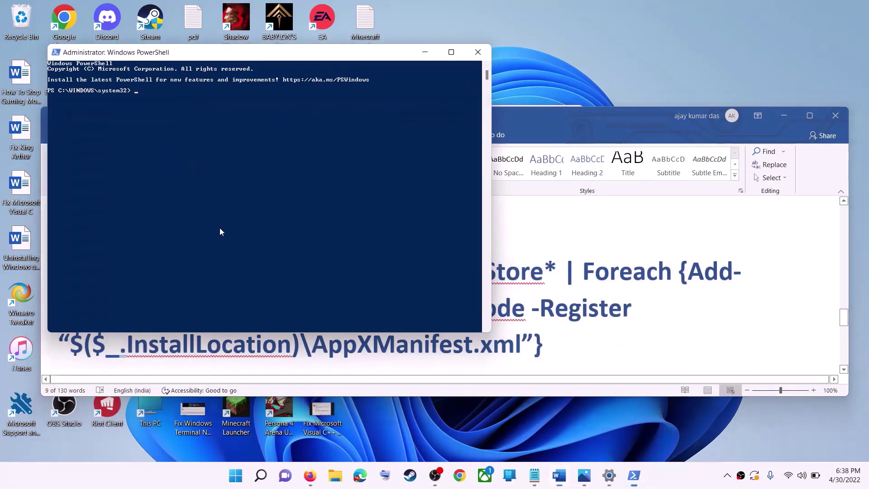
left_click(264, 186)
right_click(264, 186)
right_click(264, 186)
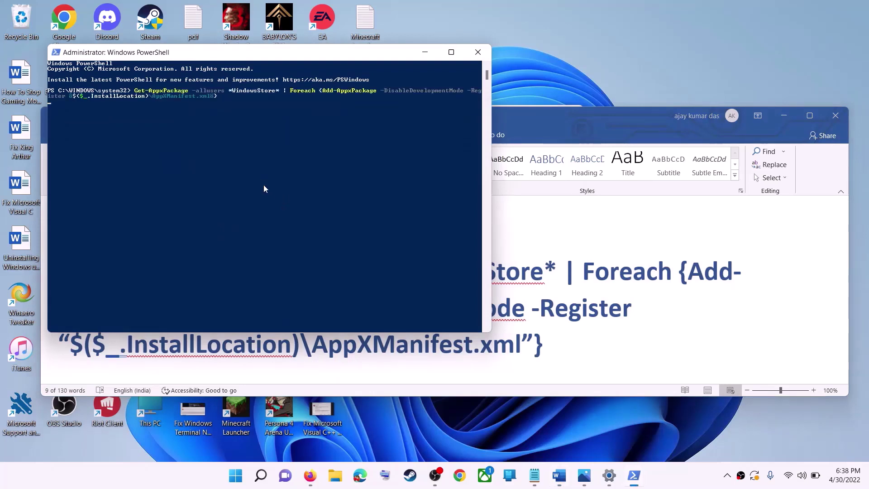
key("Return")
- Search Windows for "store" and launch Microsoft Store
left_click(238, 481)
type("s")
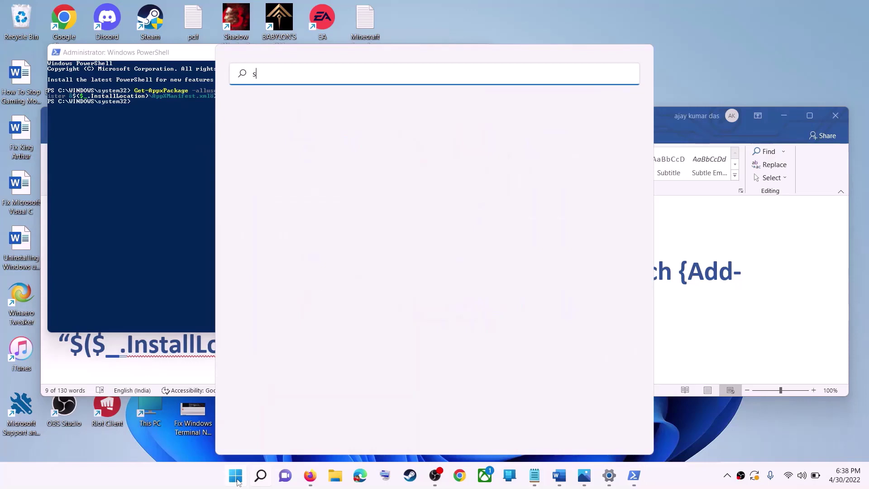
type("tore")
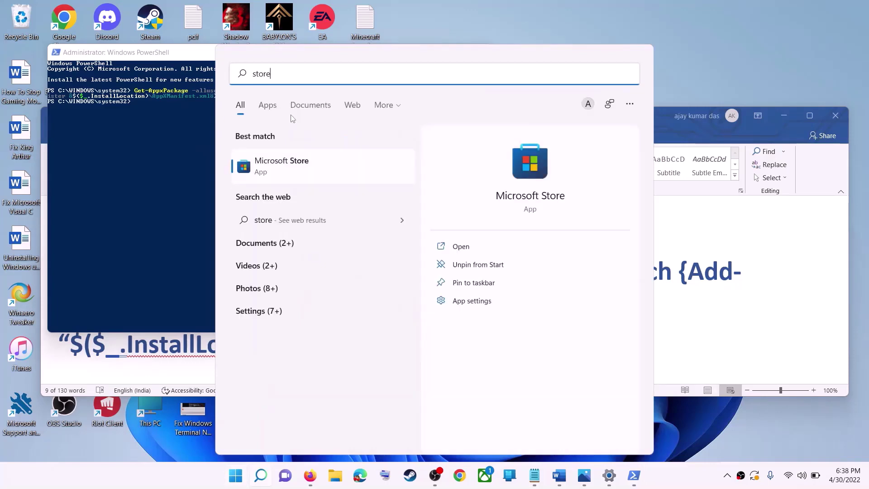
key("Return")
- Return to the Word document and highlight "Try installing to C drive/Different Drive" under step 10
left_click(809, 291)
scroll(313, 316, "down", 3)
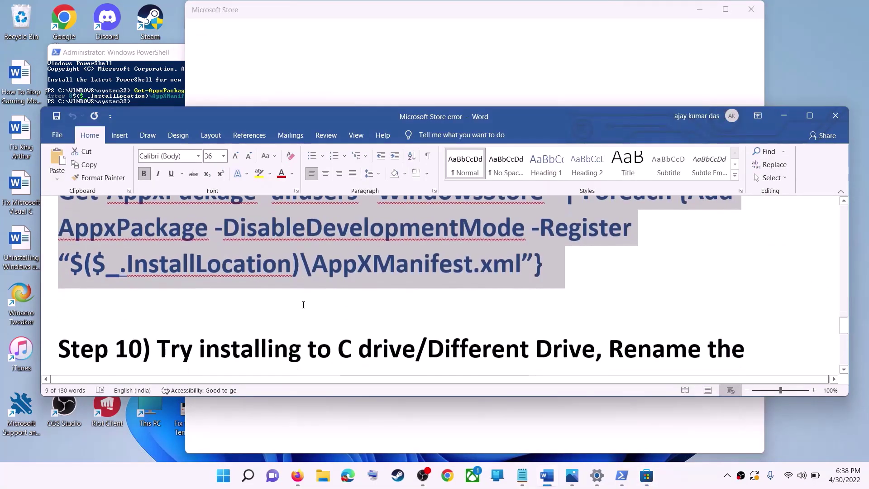
scroll(304, 304, "down", 2)
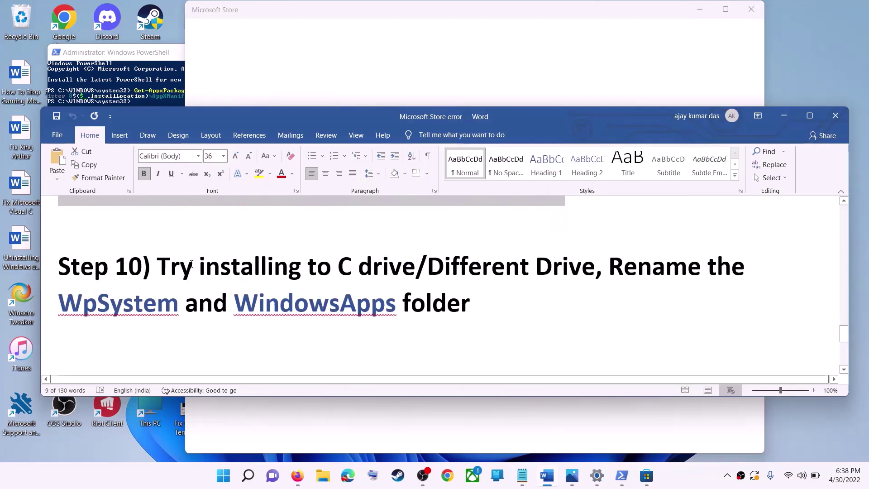
left_click_drag(192, 264, 595, 270)
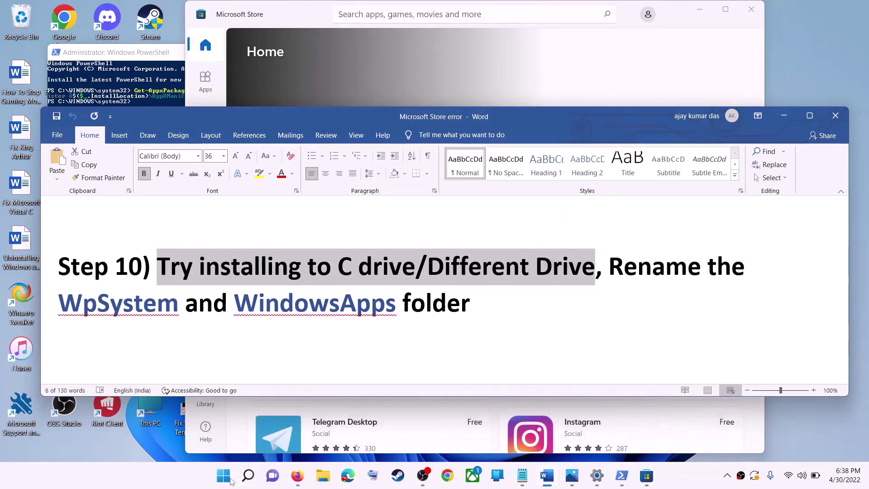
- Open the Storage page of the System section in Settings
left_click(228, 478)
left_click(397, 199)
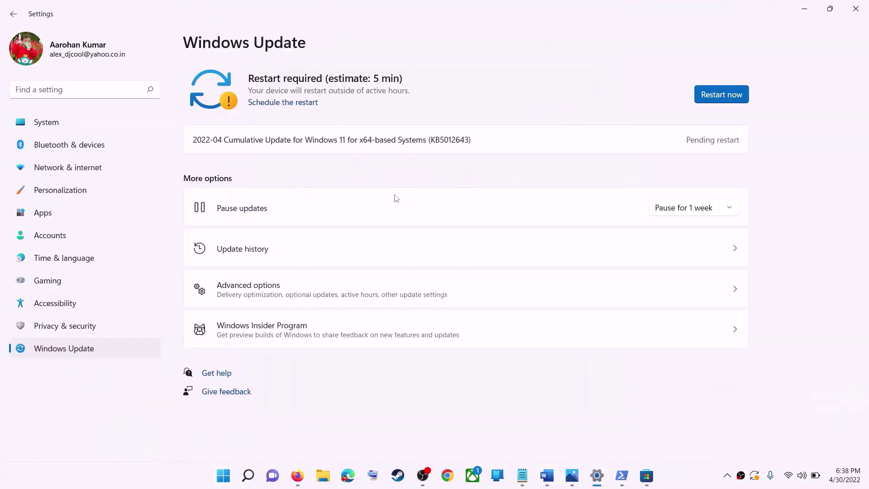
left_click(75, 122)
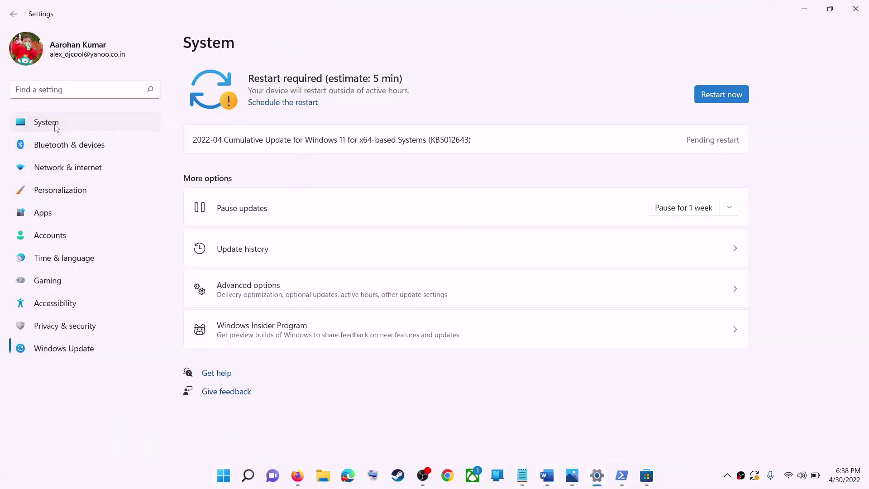
scroll(255, 265, "down", 3)
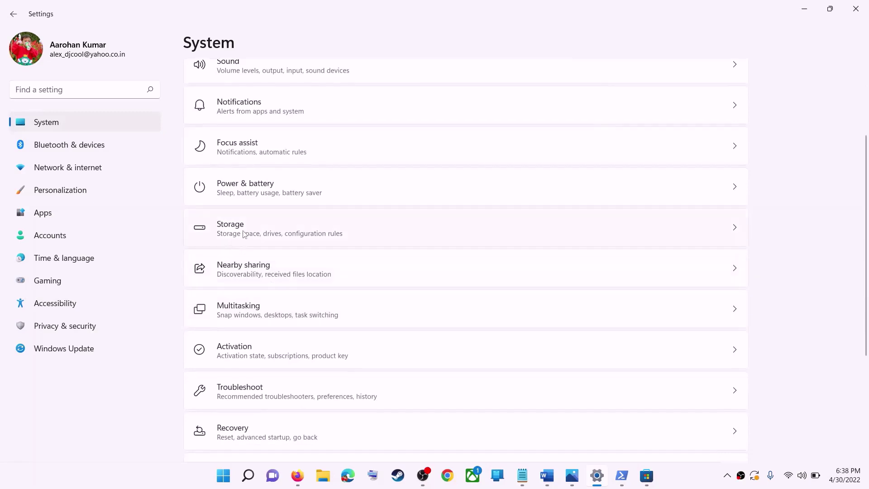
left_click(249, 234)
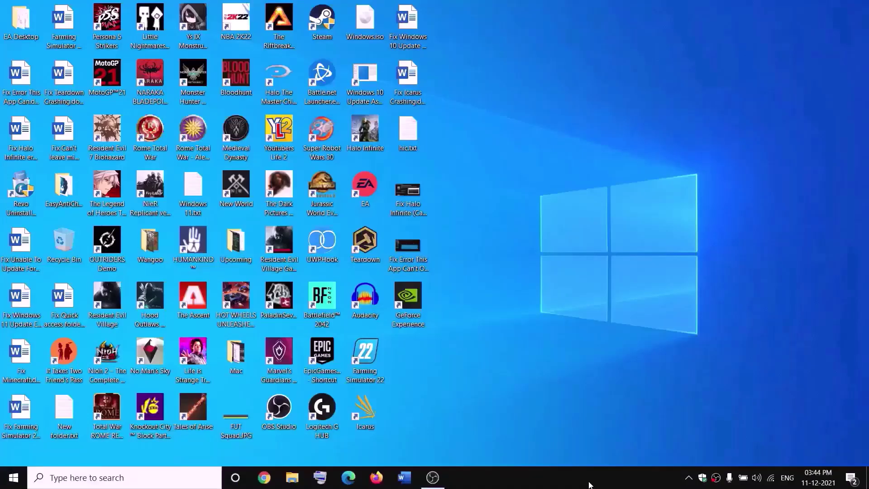
- Open New Volume (D:) in File Explorer, locate the WpSystem folder, and show its Rename option without applying it
left_click(299, 478)
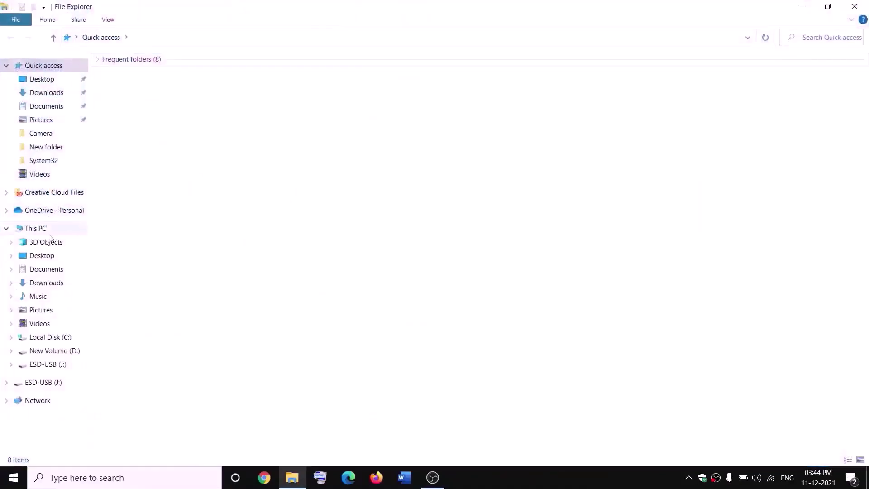
left_click(37, 228)
double_click(323, 166)
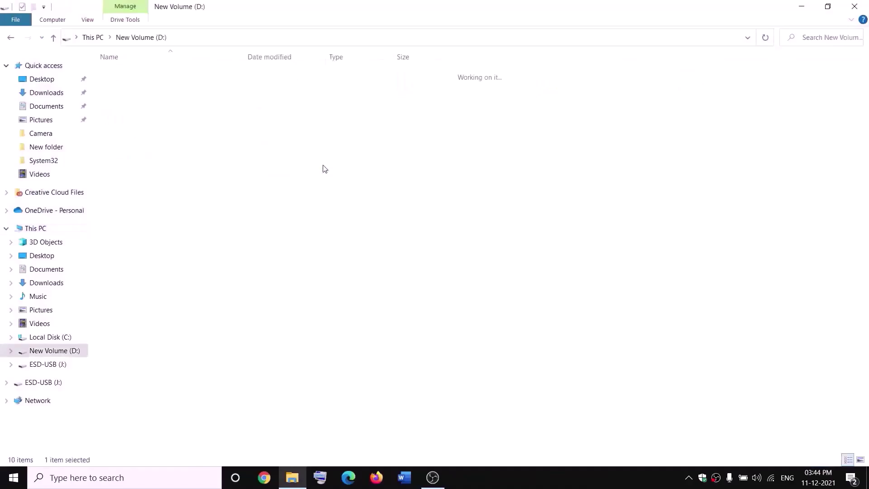
left_click(133, 317)
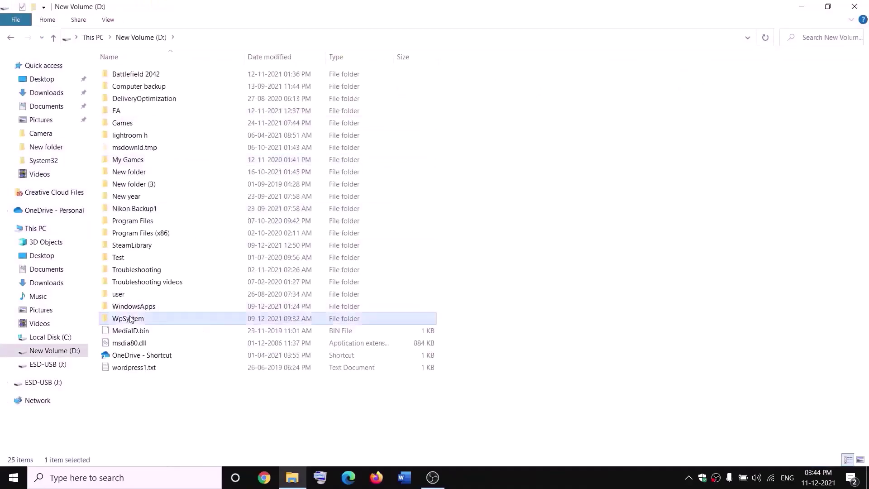
right_click(141, 322)
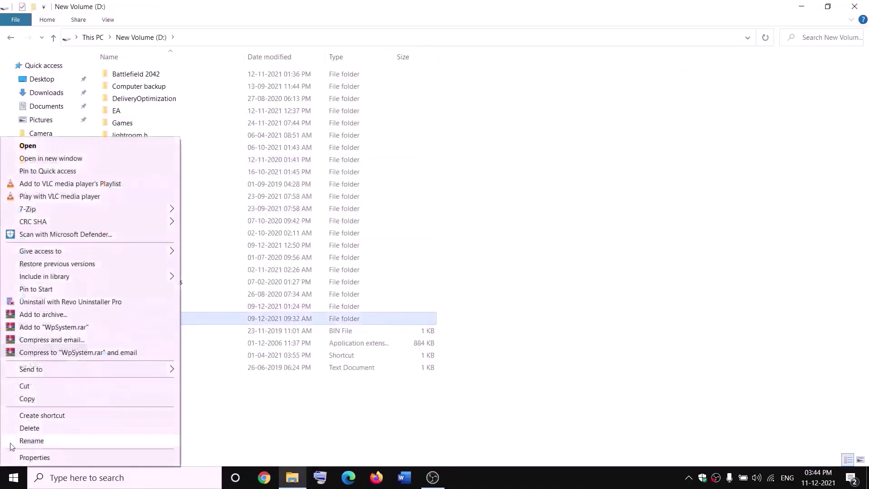
left_click(275, 413)
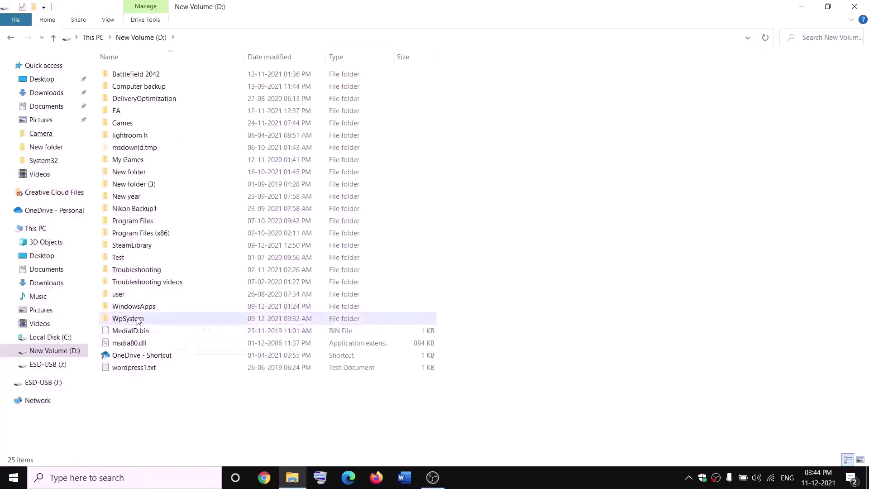
- Open the advanced security settings of the WpSystem folder on New Volume (D:)
mouse_move(127, 322)
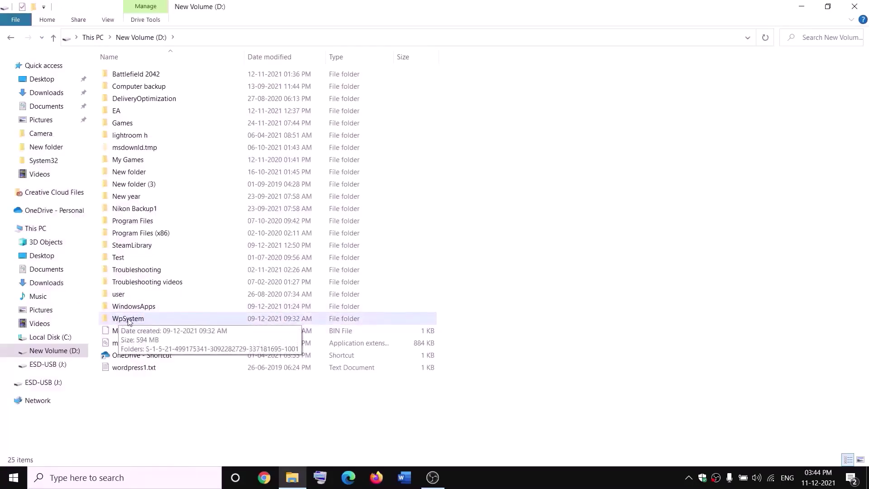
left_click(127, 321)
right_click(127, 323)
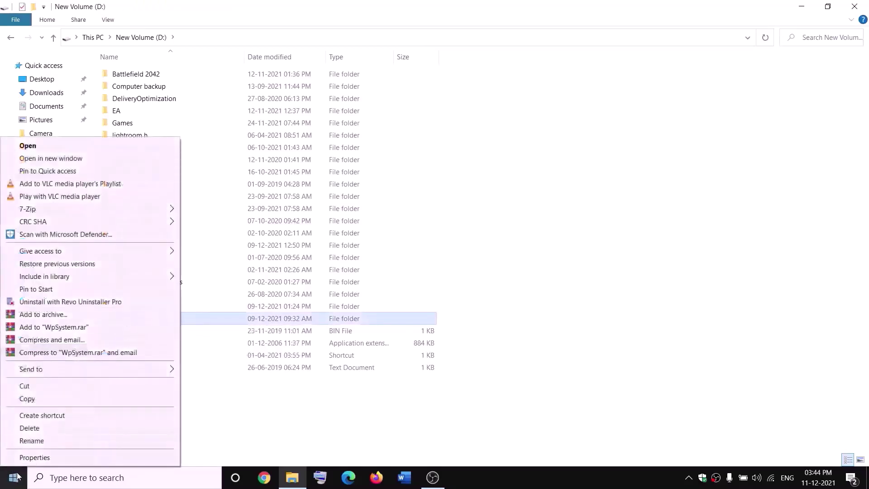
left_click(35, 458)
left_click_drag(258, 200, 372, 128)
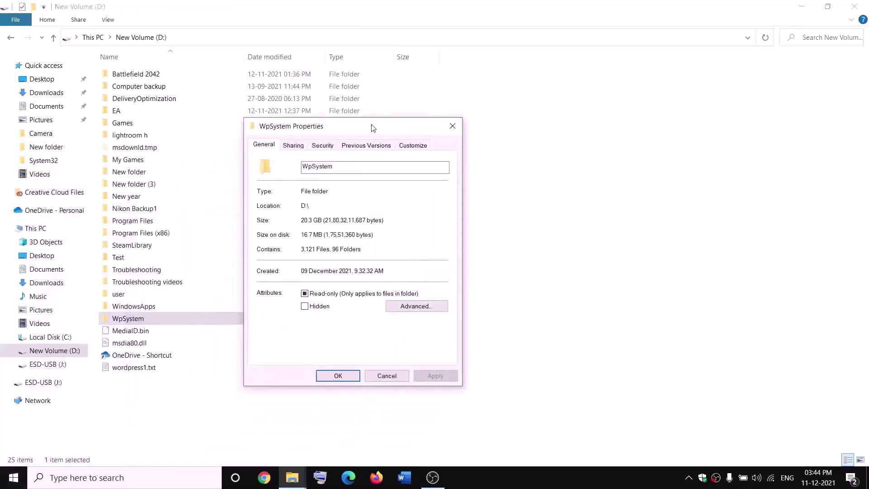
left_click(323, 146)
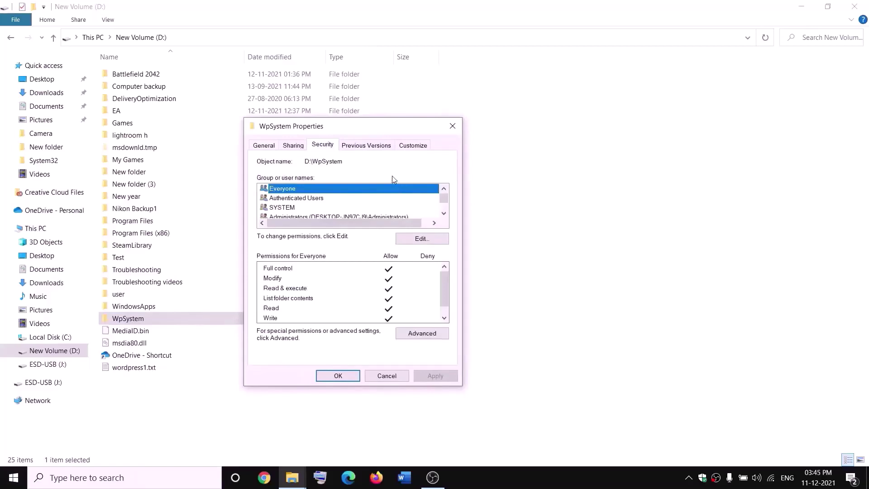
left_click(422, 335)
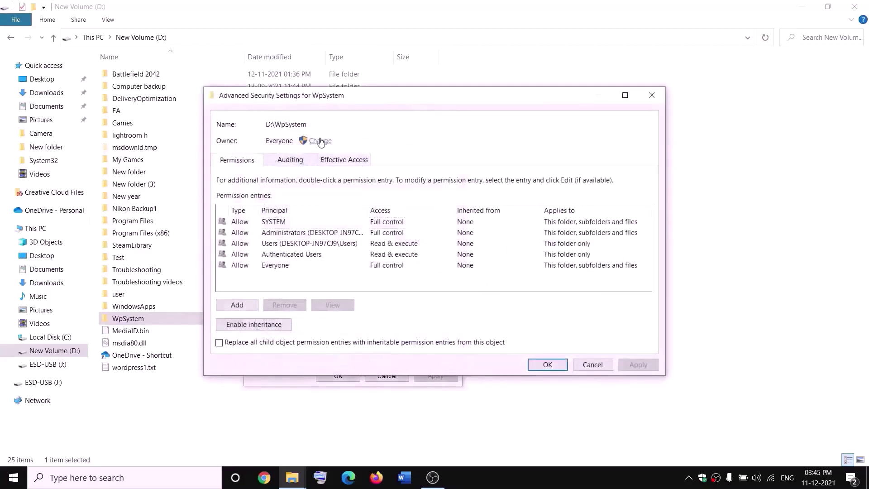
- Choose Everyone as the owner of the WpSystem folder, checking the name before accepting it
left_click(321, 141)
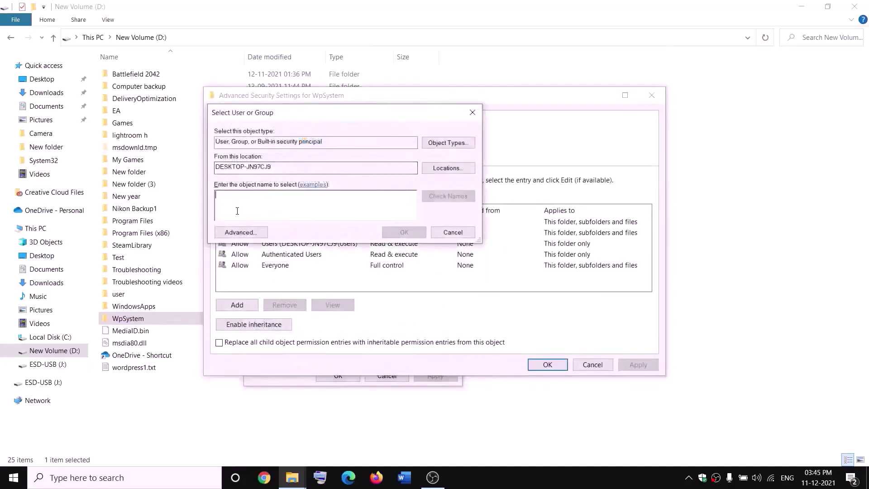
type("e")
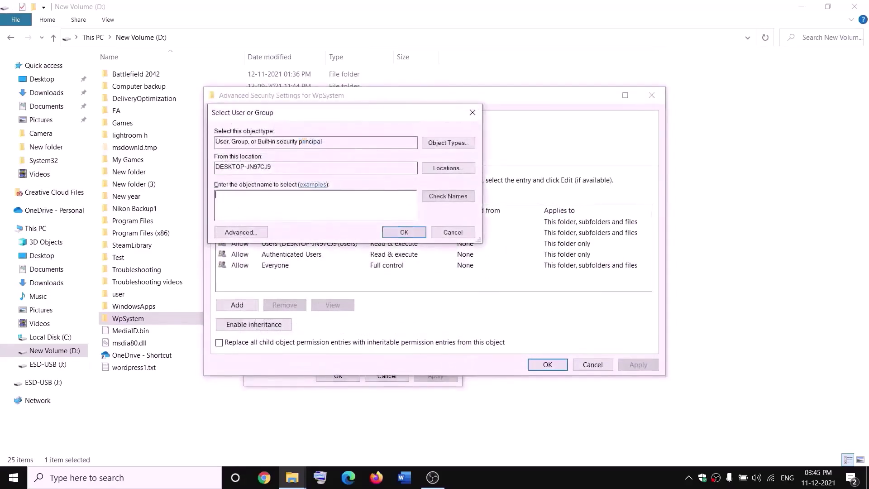
key("BackSpace")
type("everyone")
left_click_drag(261, 193, 205, 204)
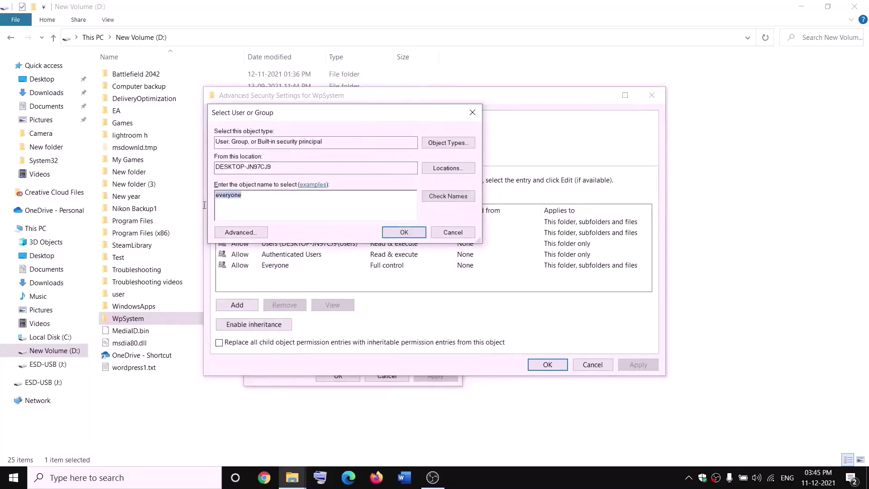
left_click(448, 196)
left_click(404, 233)
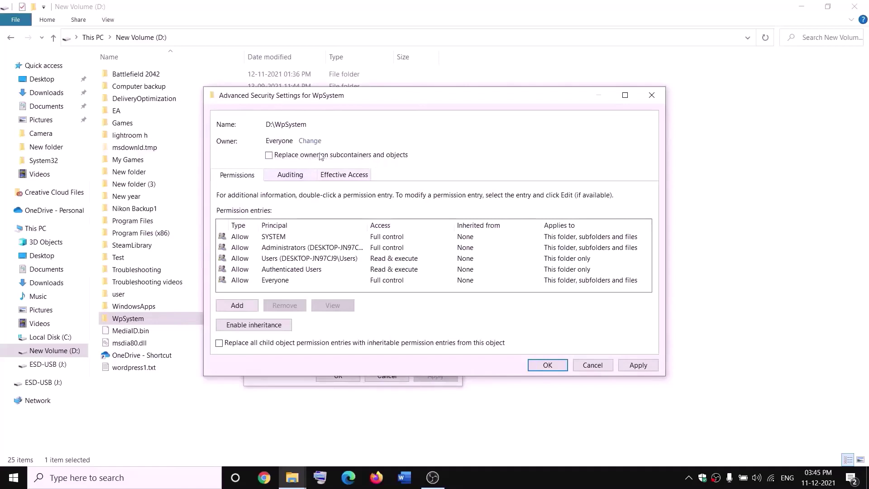
- Enable replacing the owner on subcontainers and objects, apply the ownership change, and close the WpSystem properties
left_click(269, 156)
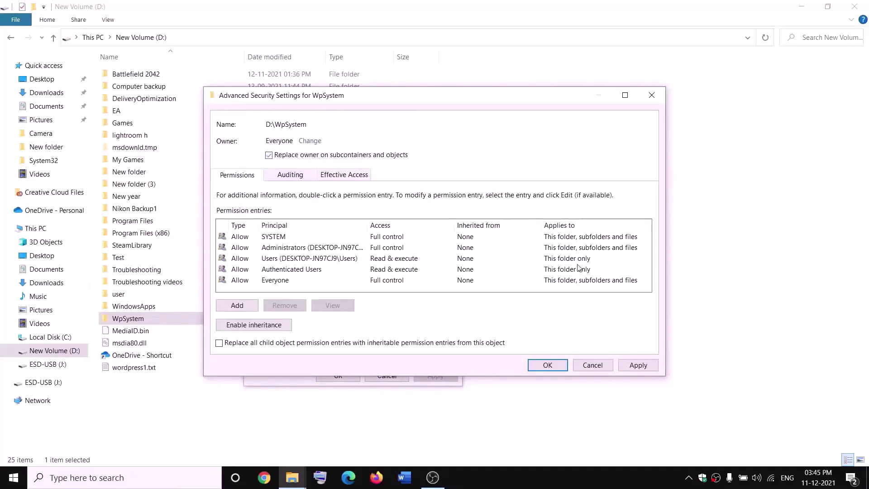
left_click(650, 366)
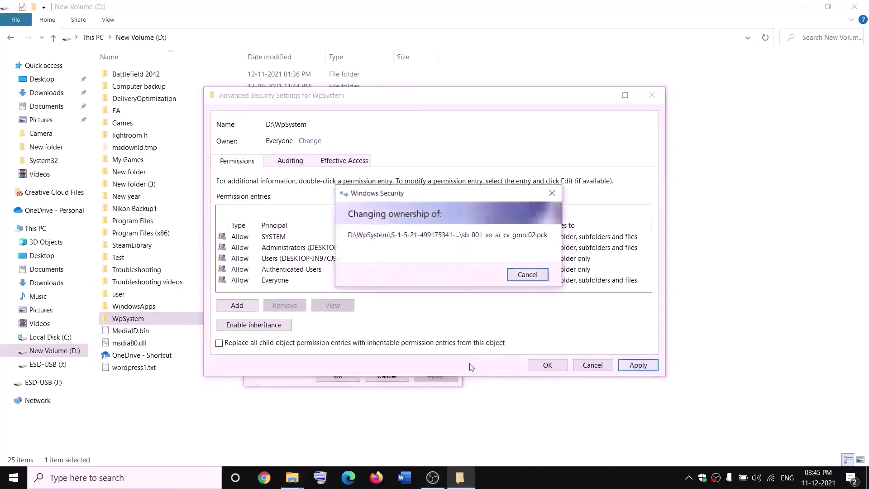
left_click(526, 284)
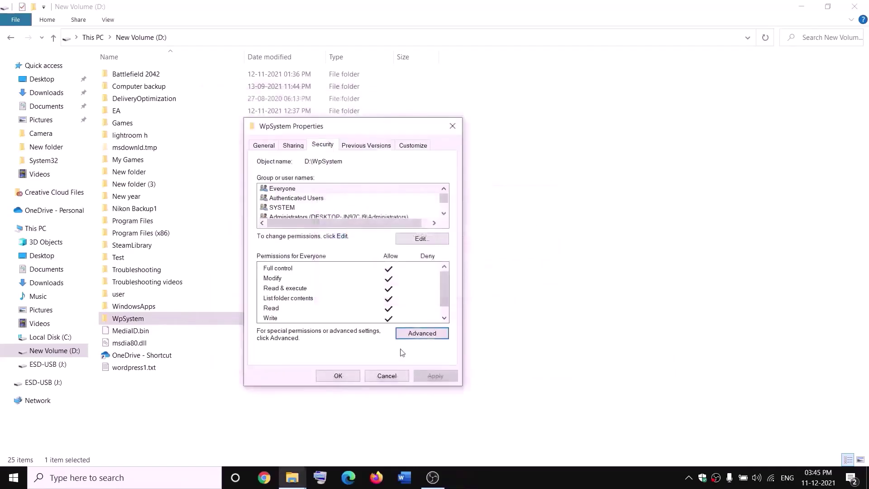
left_click(339, 376)
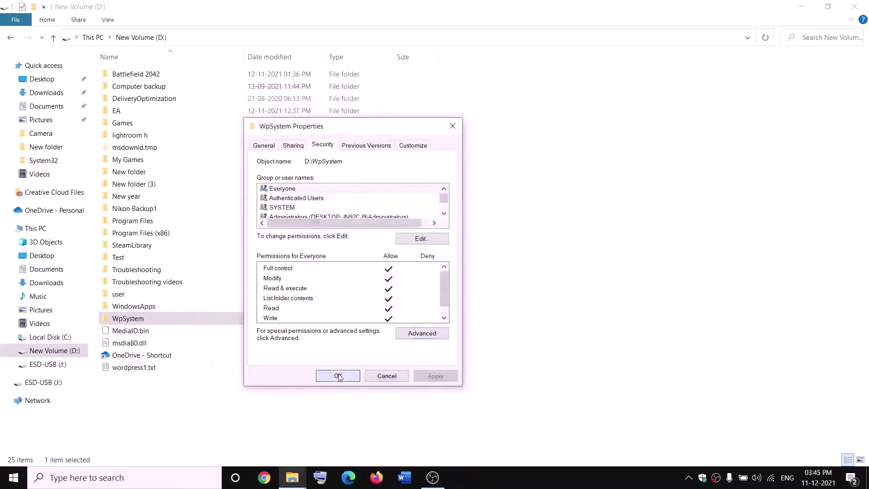
- Reopen the advanced security settings of the WpSystem folder from its properties
right_click(131, 320)
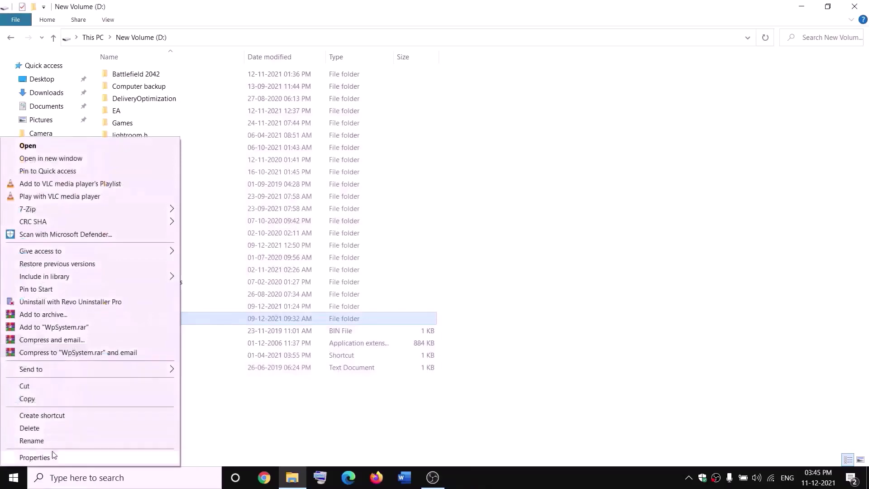
left_click(35, 457)
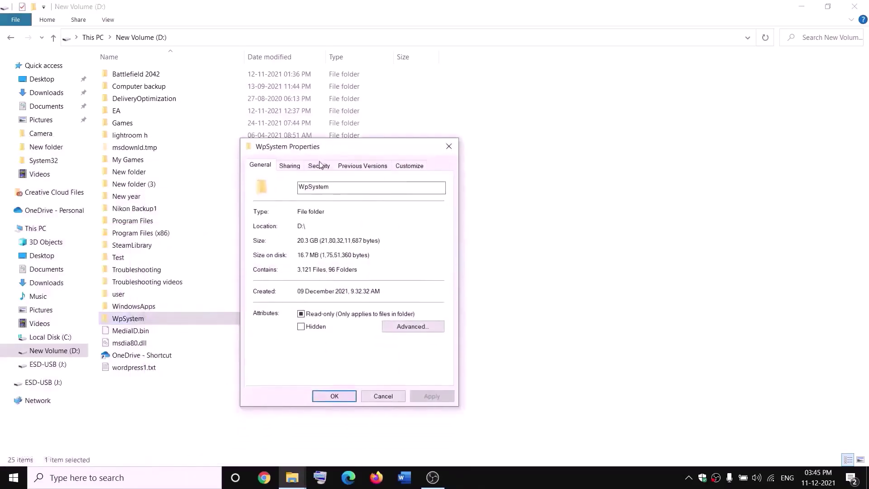
left_click(320, 166)
left_click(419, 354)
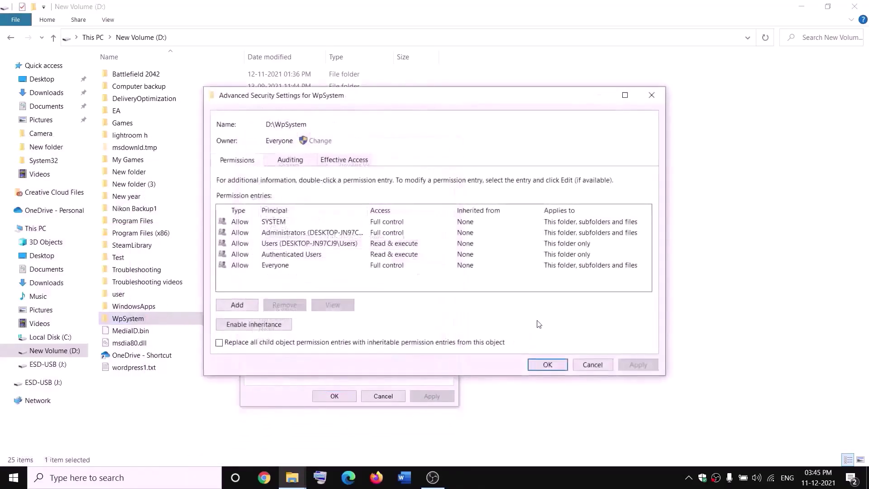
- Add a permission entry for WpSystem with Everyone as the principal
left_click(237, 305)
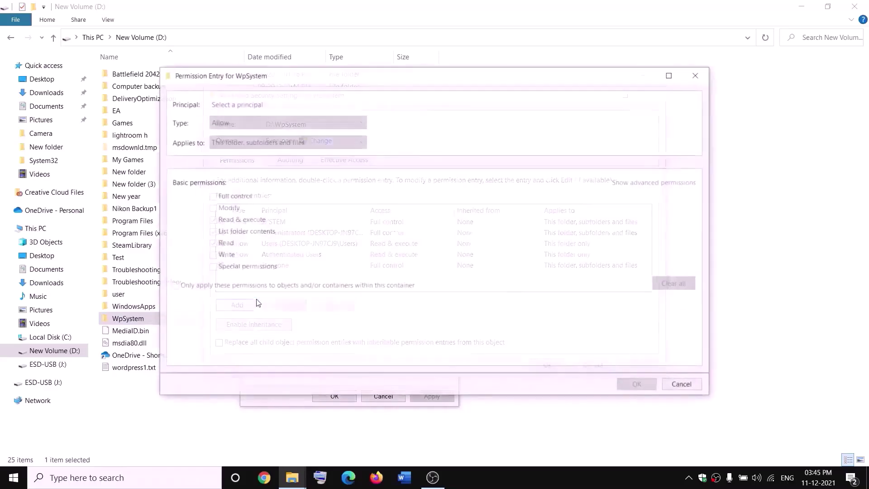
left_click(238, 105)
type("e")
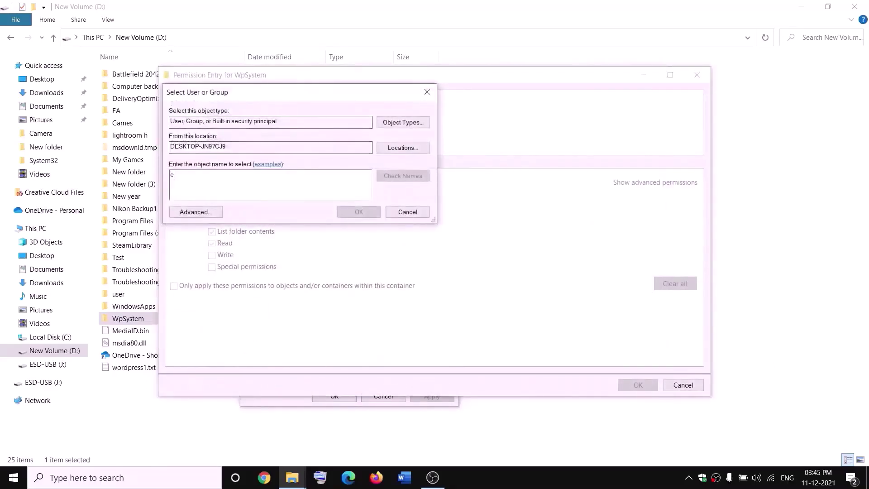
type("veryone")
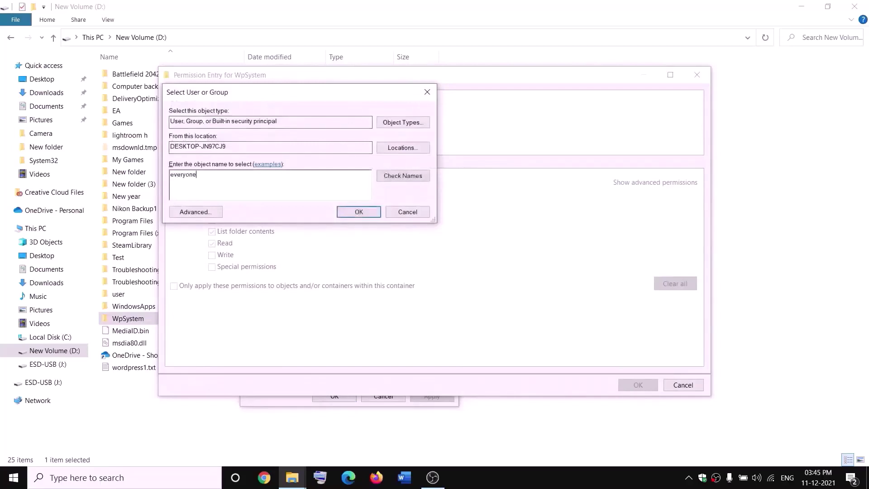
left_click(405, 177)
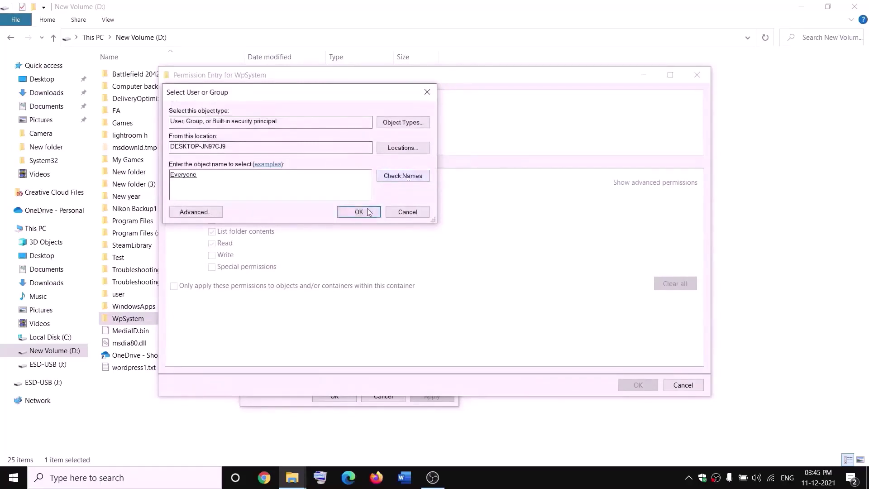
left_click(364, 212)
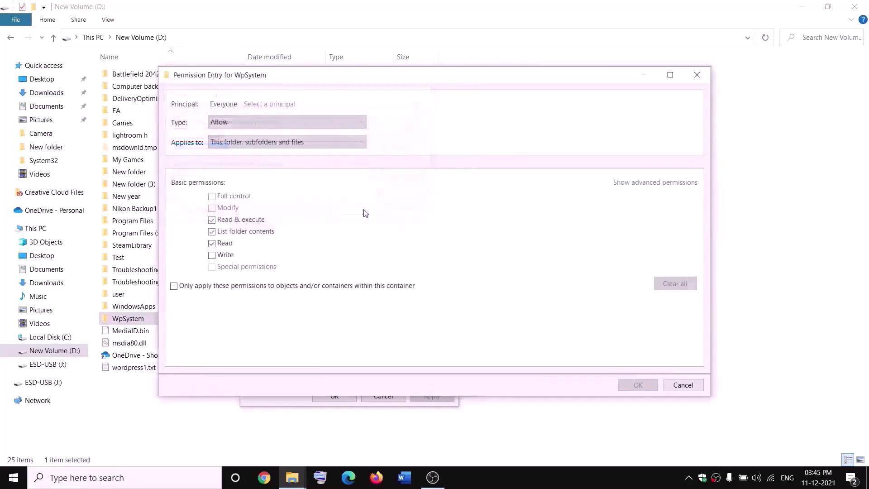
- Allow Everyone full control of WpSystem, apply the permission entry, and close the folder's security and properties dialogs
left_click(212, 198)
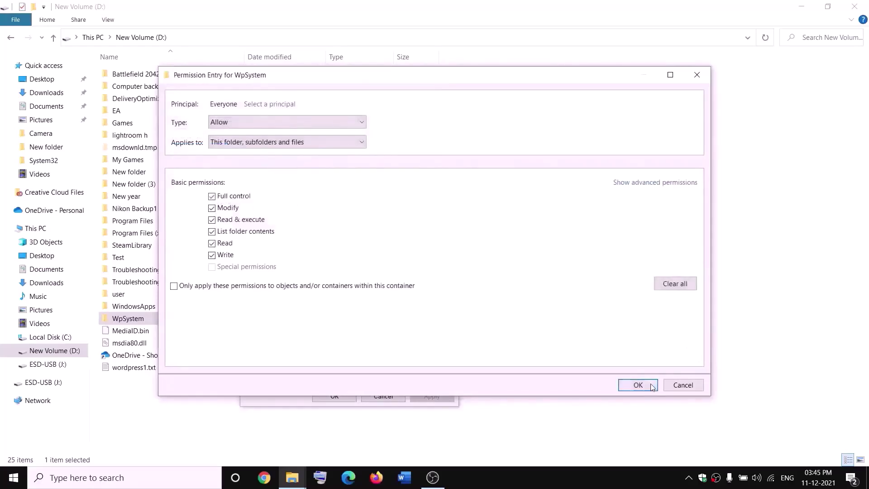
left_click(638, 385)
left_click(638, 365)
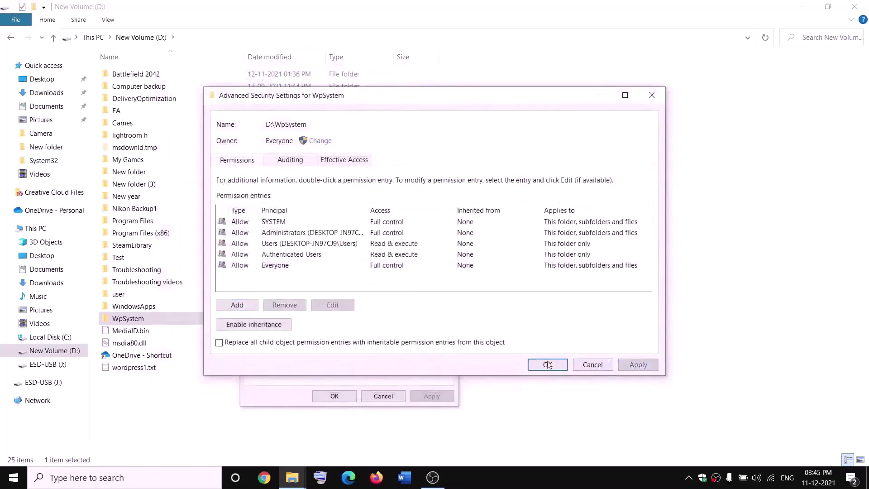
left_click(547, 365)
left_click(346, 397)
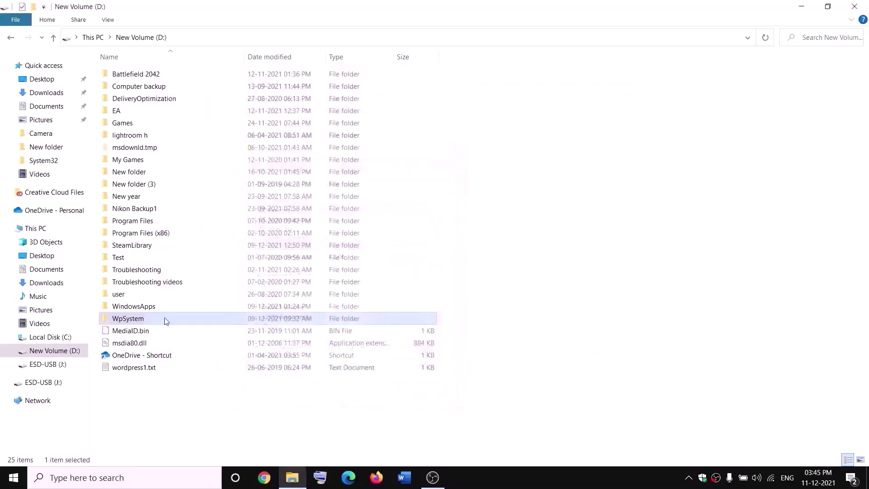
- Rename the WpSystem folder as WpSystem.old
right_click(127, 320)
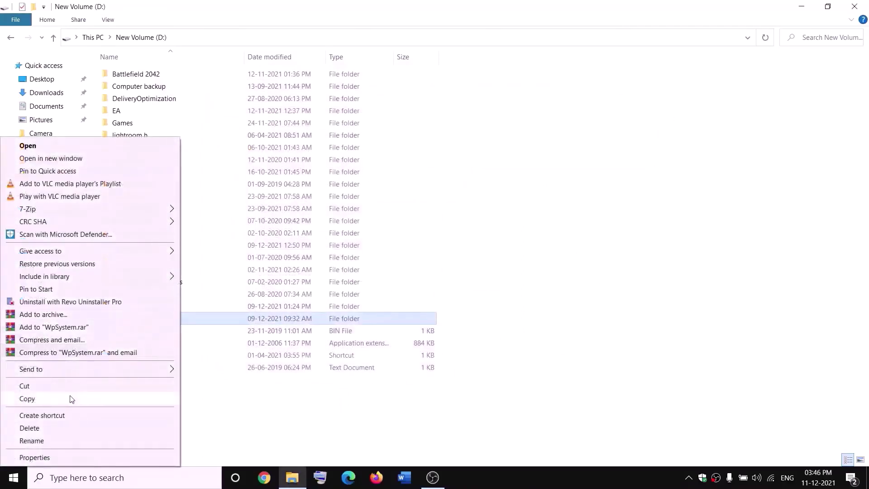
left_click(34, 442)
key("End")
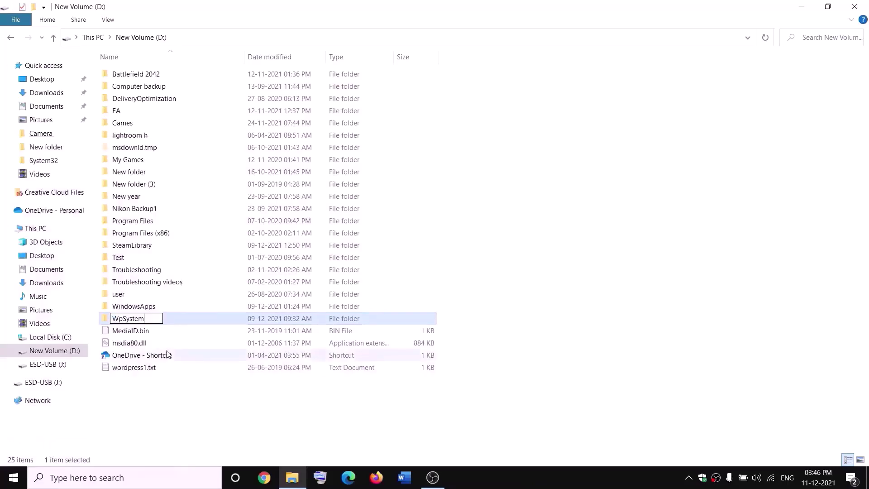
type(".old")
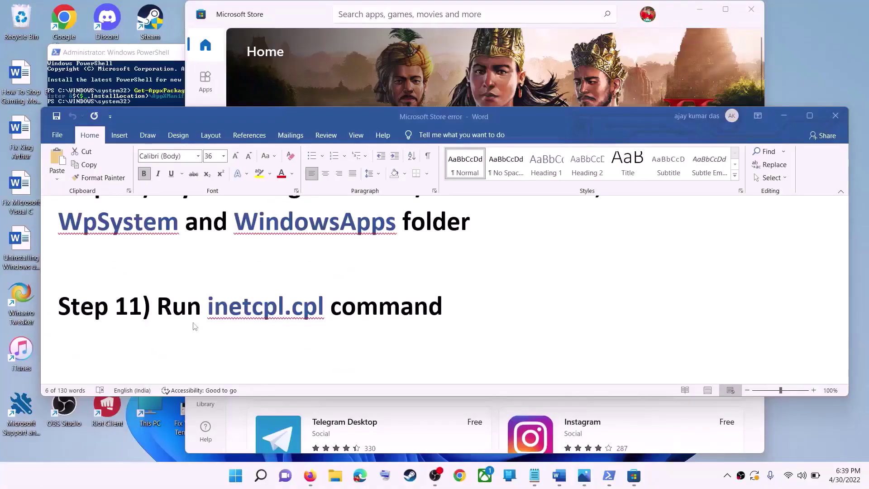
- Highlight "Run inetcpl.cpl command" under step 11 in the Word document, then search Windows for inetcpl.cpl and open it
left_click_drag(177, 310, 443, 312)
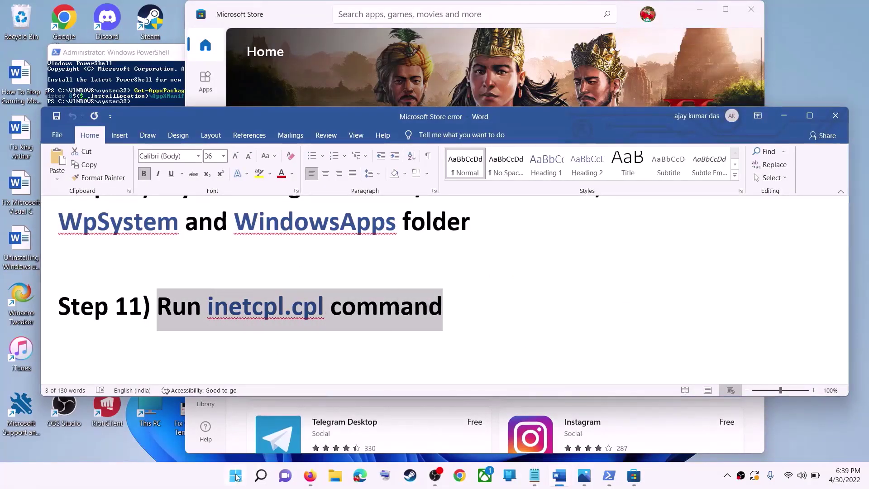
left_click(237, 476)
type("i")
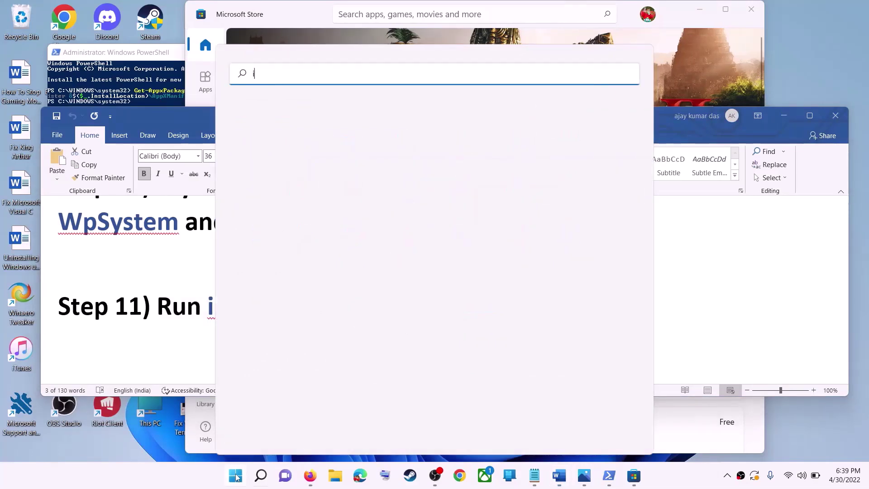
type("netc")
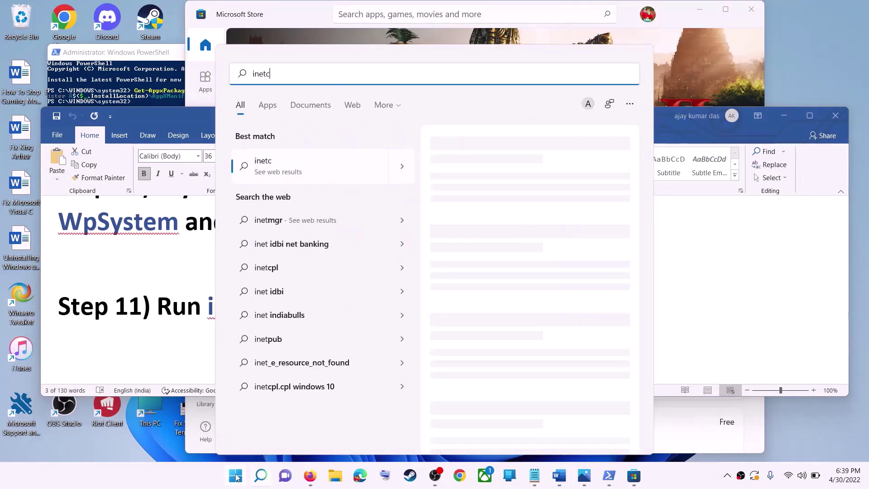
type("pl.cpl")
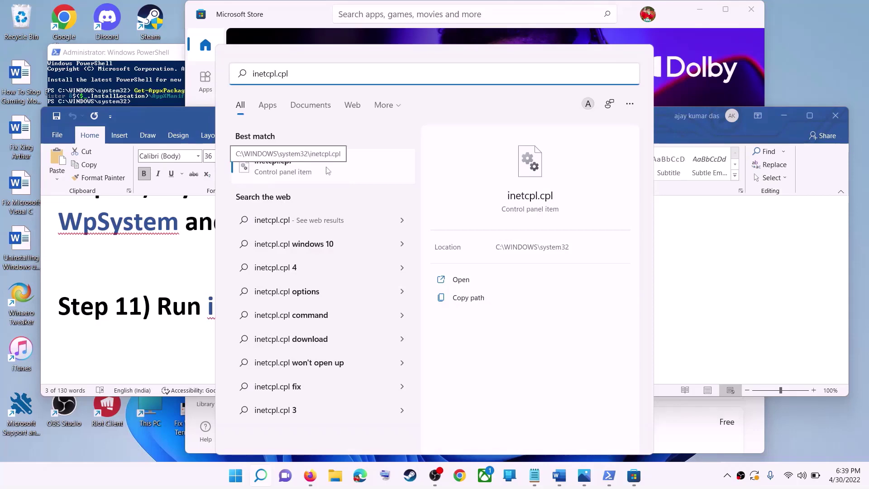
left_click(328, 171)
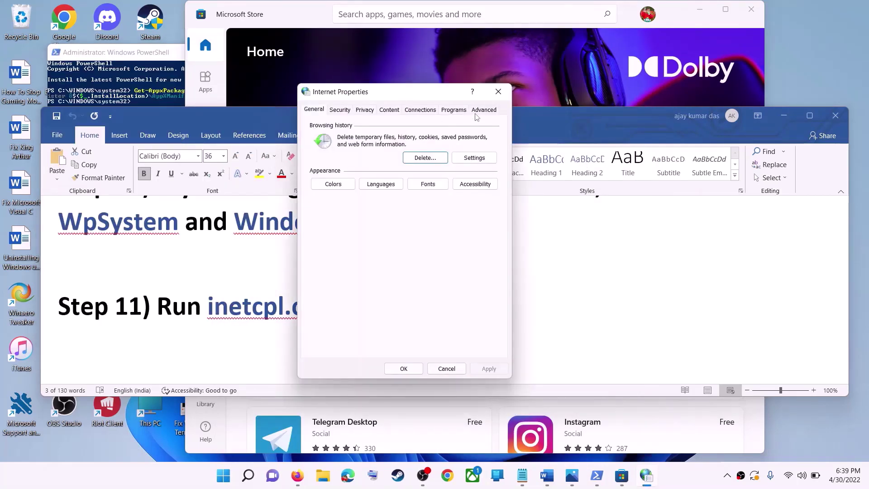
- Examine the TLS options in the advanced Internet Properties settings and close the dialog without changing anything
left_click(480, 111)
scroll(464, 187, "down", 15)
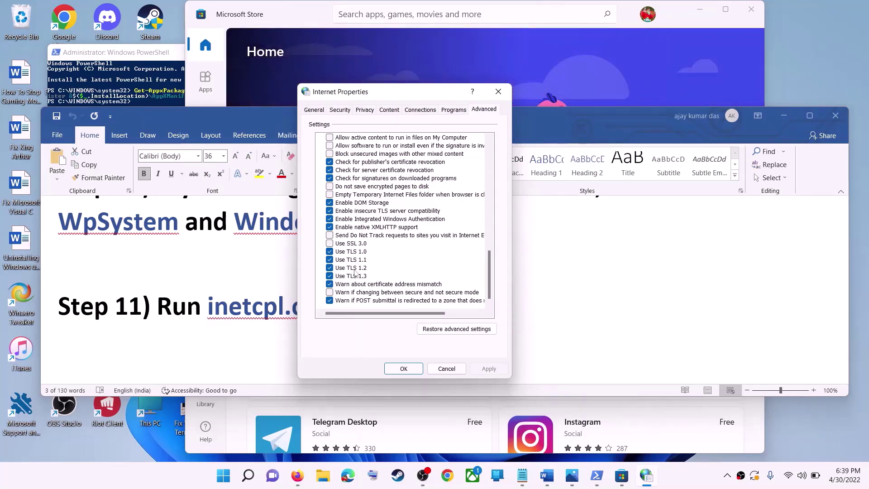
left_click(457, 369)
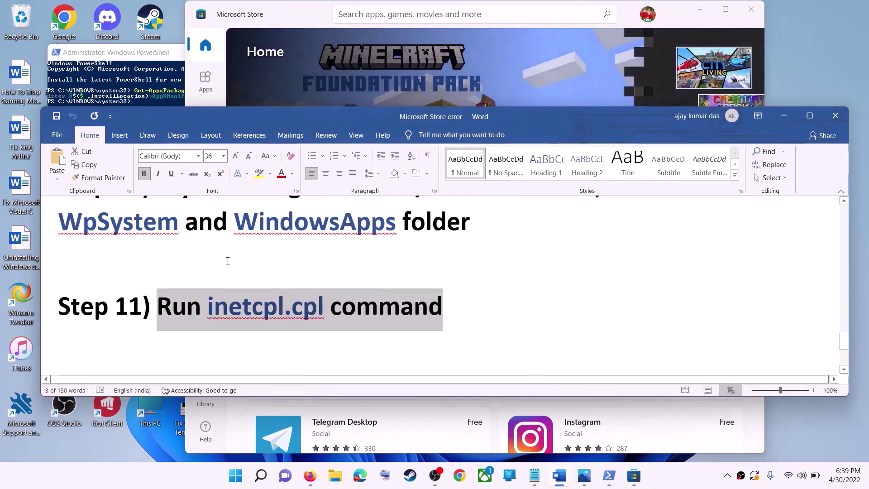
- Go to step 12 in the Word document, about updating Windows using the media creation tool
left_click(295, 285)
scroll(299, 284, "down", 3)
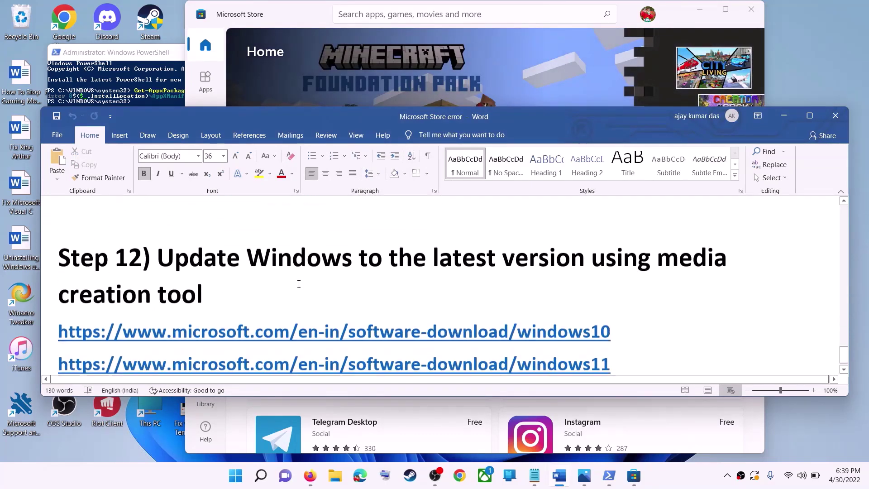
- Highlight the step 12 heading about the media creation tool and the Windows 10 and Windows 11 download links in Word
left_click_drag(166, 256, 601, 284)
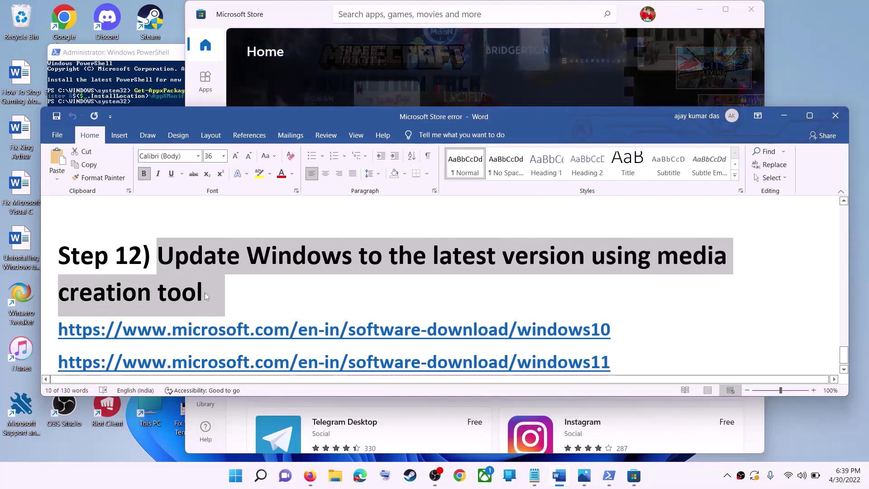
left_click(205, 292)
scroll(253, 293, "down", 1)
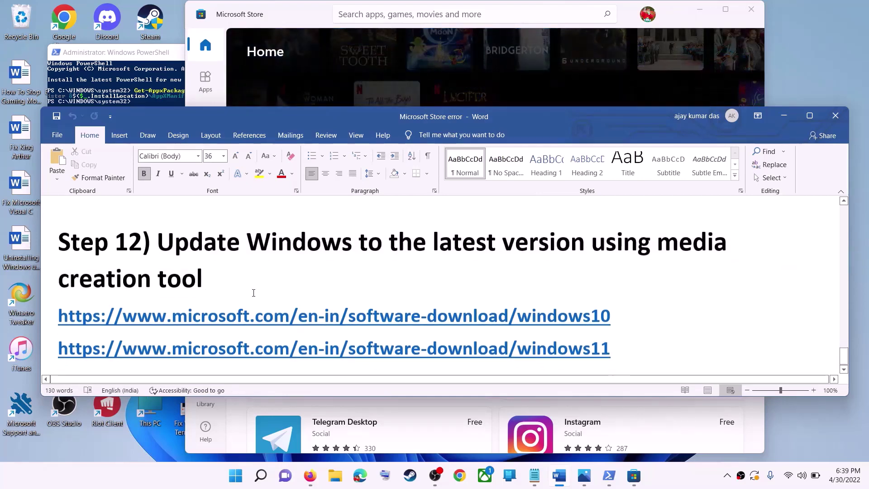
triple_click(467, 312)
triple_click(635, 347)
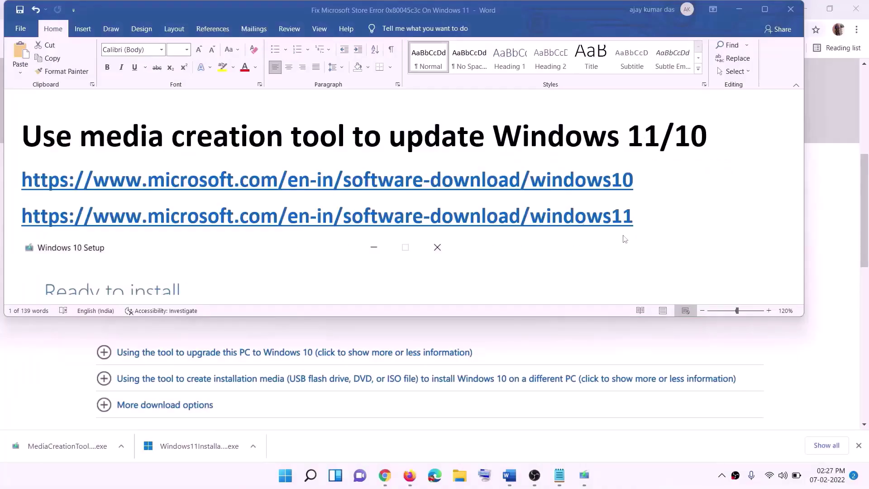
triple_click(642, 181)
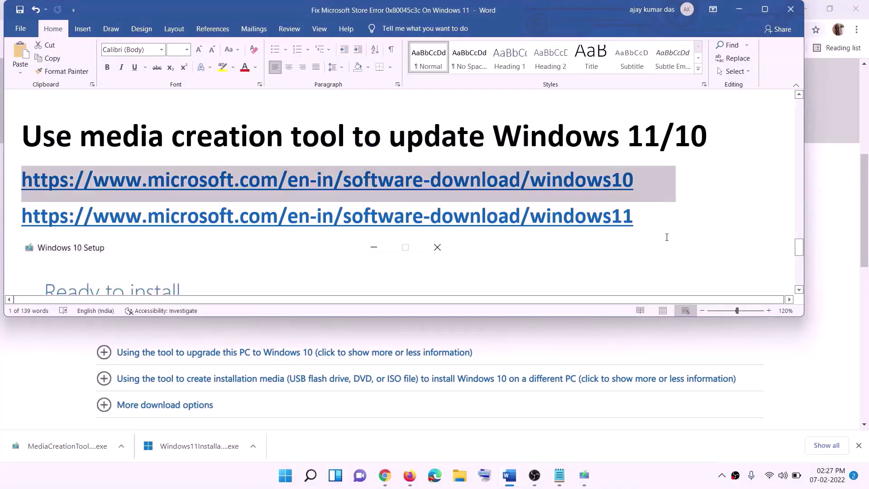
triple_click(646, 218)
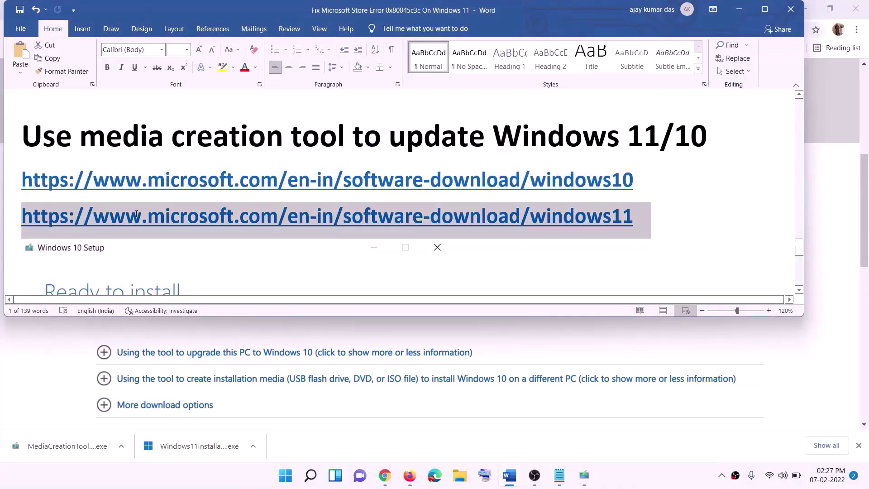
- Switch to the Download Windows 10 page in Chrome and highlight the media creation tool text under Create Windows 10 installation media
left_click(739, 9)
scroll(371, 210, "up", 5)
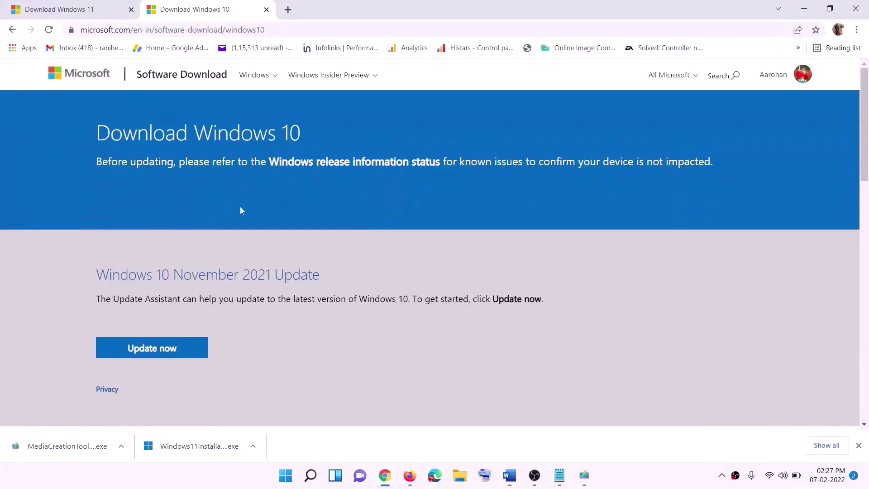
scroll(293, 252, "down", 5)
left_click_drag(104, 272, 194, 272)
scroll(290, 253, "down", 2)
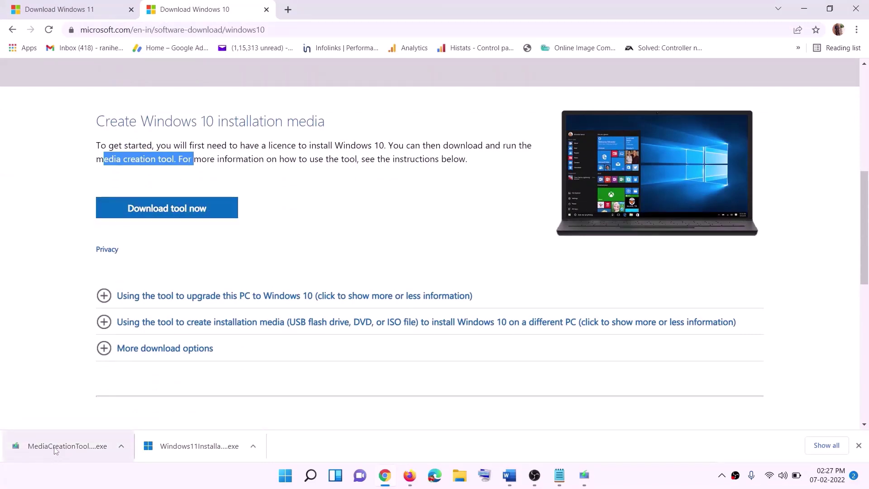
- Accept the license terms in Windows 10 Setup and continue with Upgrade this PC now to start the Windows 10 download
left_click(593, 483)
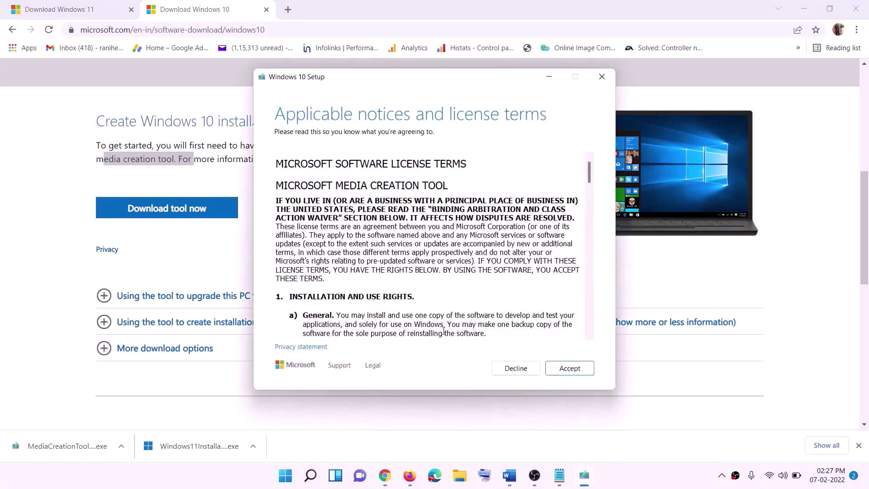
left_click(563, 375)
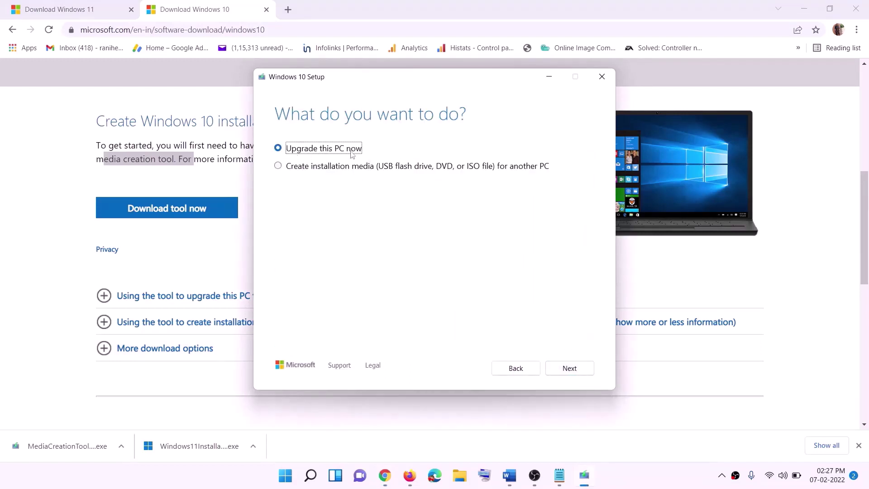
left_click(568, 371)
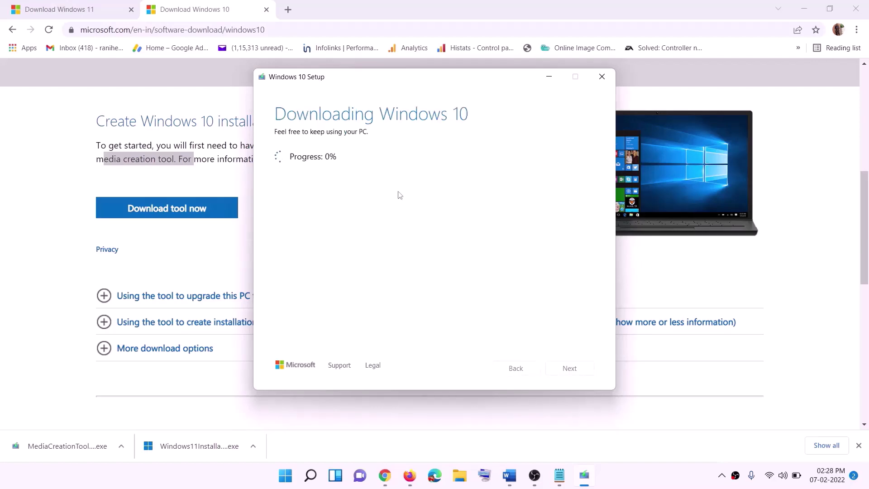
left_click(642, 485)
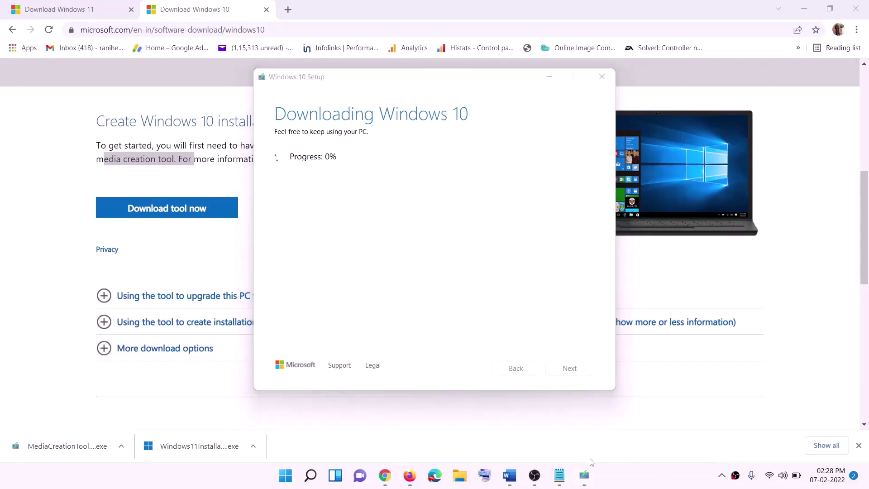
- Switch to the Word document, maximize it and examine the Windows 10 Setup "Ready to install" screenshot down to its Install option
left_click(510, 476)
scroll(65, 214, "down", 1)
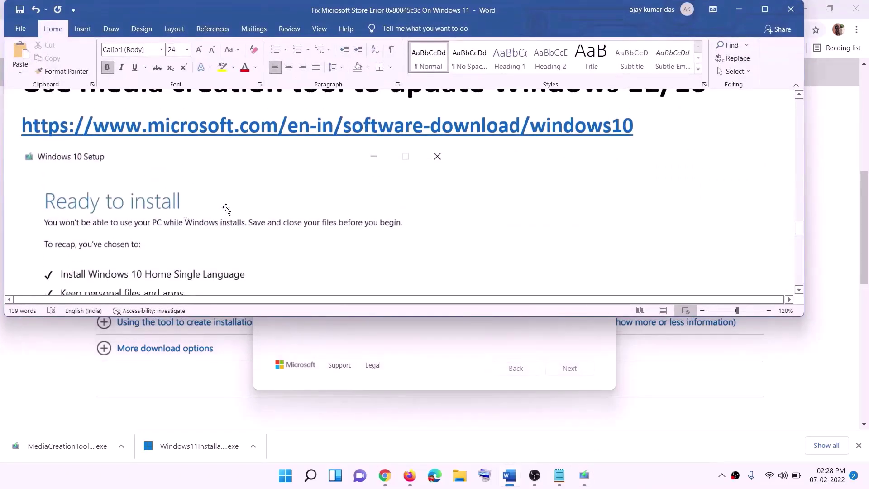
left_click(765, 9)
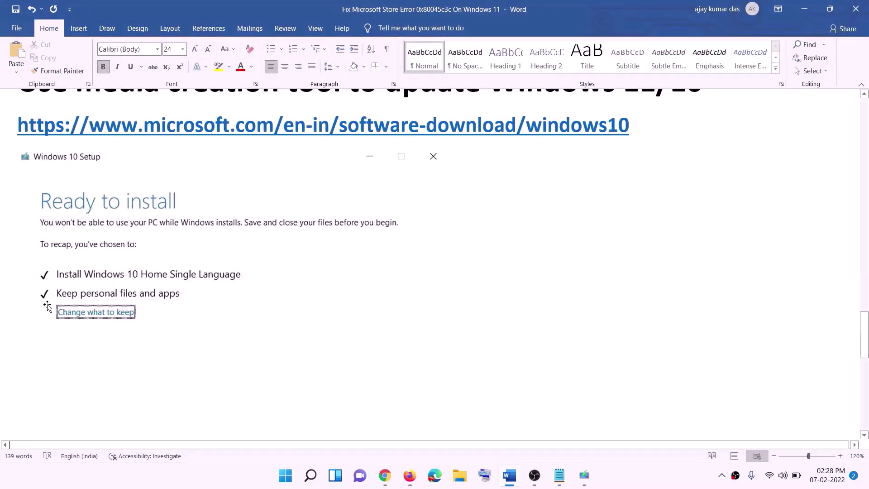
scroll(446, 314, "down", 2)
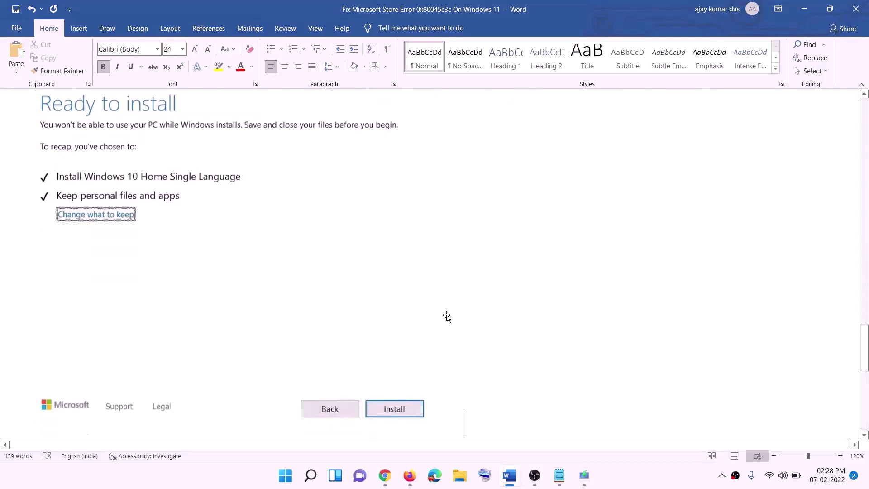
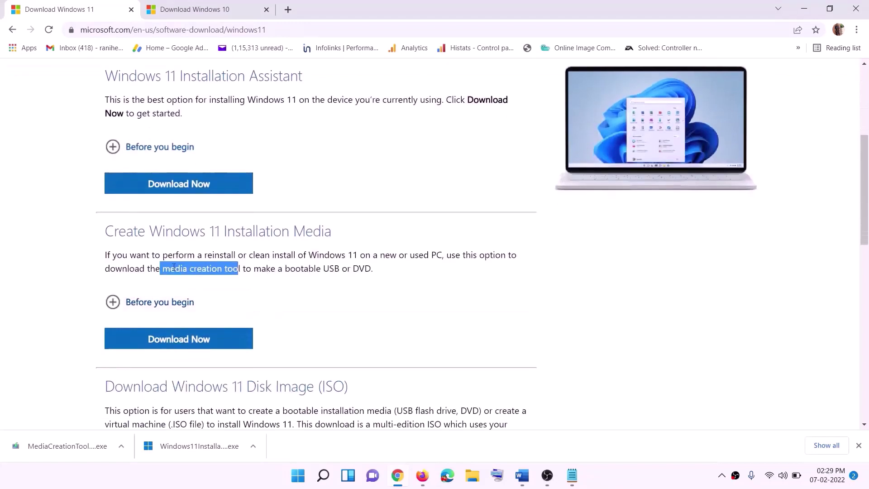
- Download the media creation tool from the Create Windows 11 Installation Media section and run it
left_click_drag(161, 269, 251, 268)
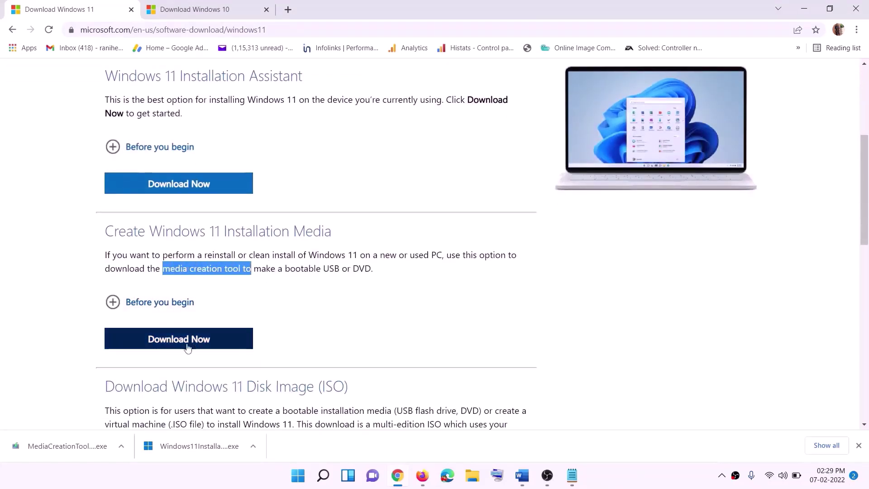
left_click(172, 345)
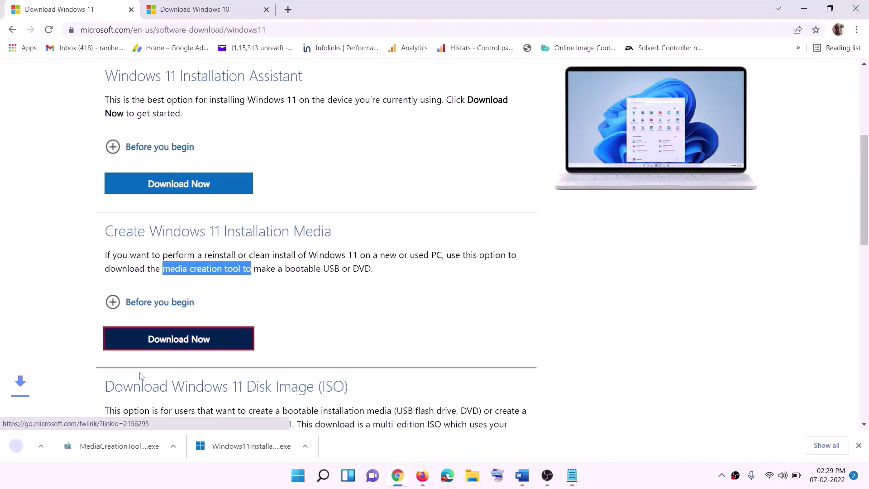
left_click(60, 451)
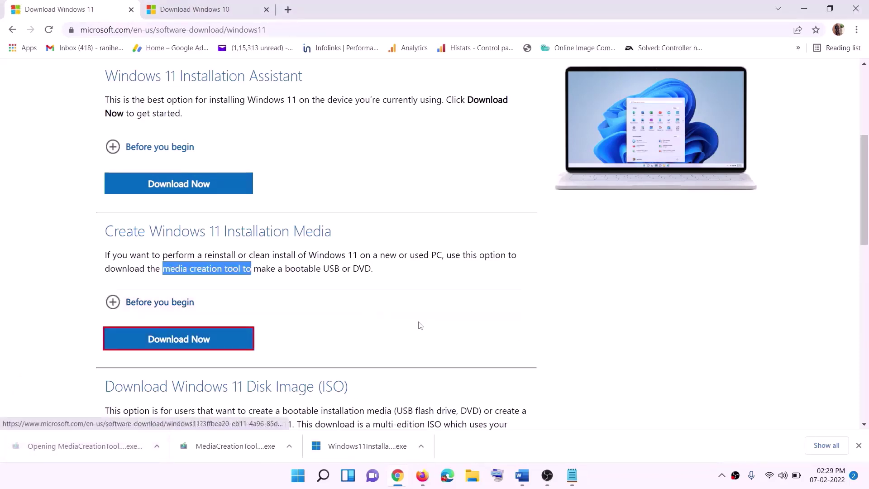
left_click(384, 334)
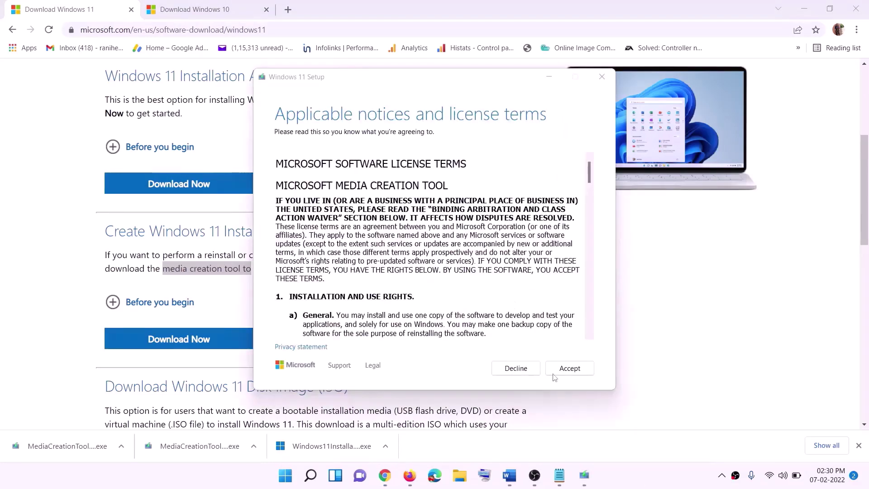
- Accept the Windows 11 Setup license, keep the recommended language and edition, and save the media as an ISO file named Windows on the Desktop
left_click(553, 374)
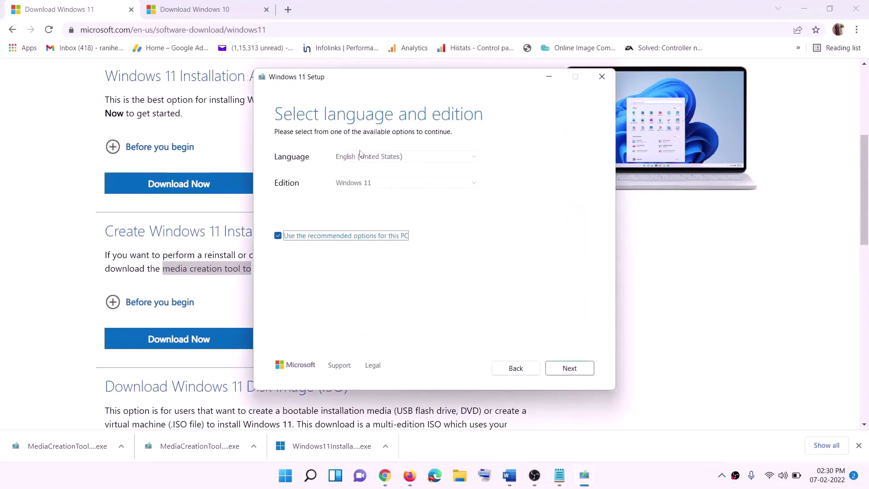
left_click(566, 368)
left_click(292, 196)
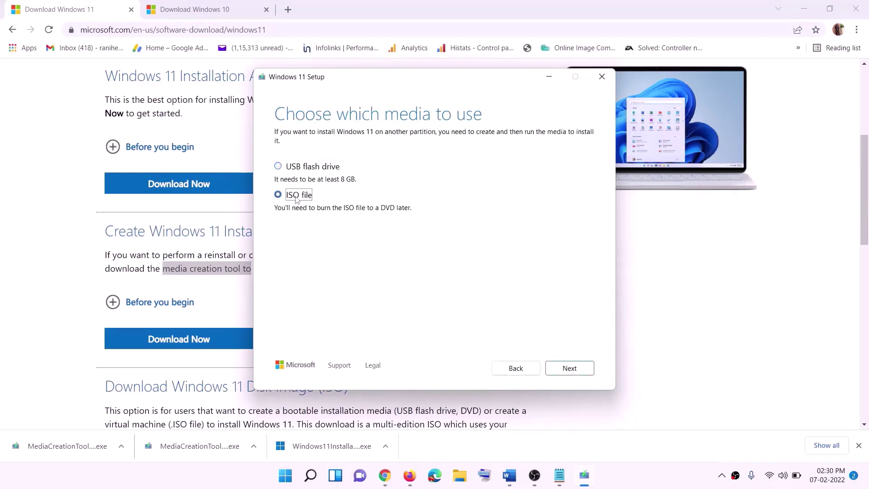
left_click(570, 369)
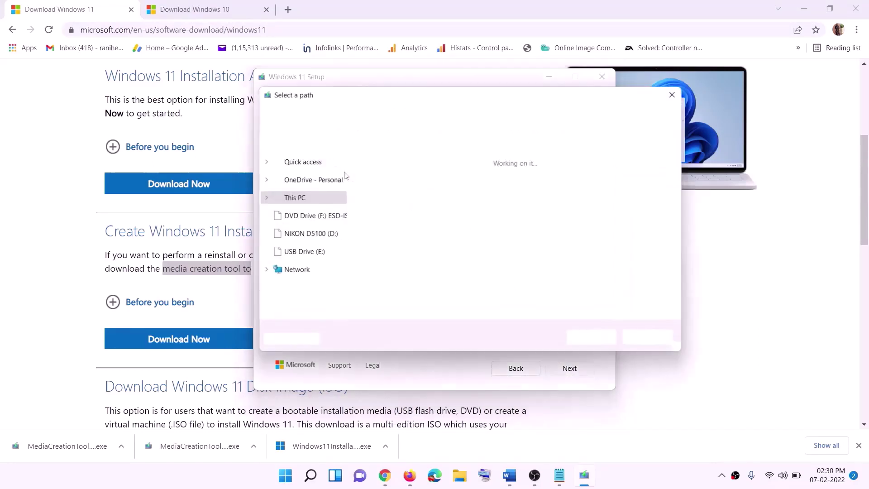
scroll(307, 232, "up", 1)
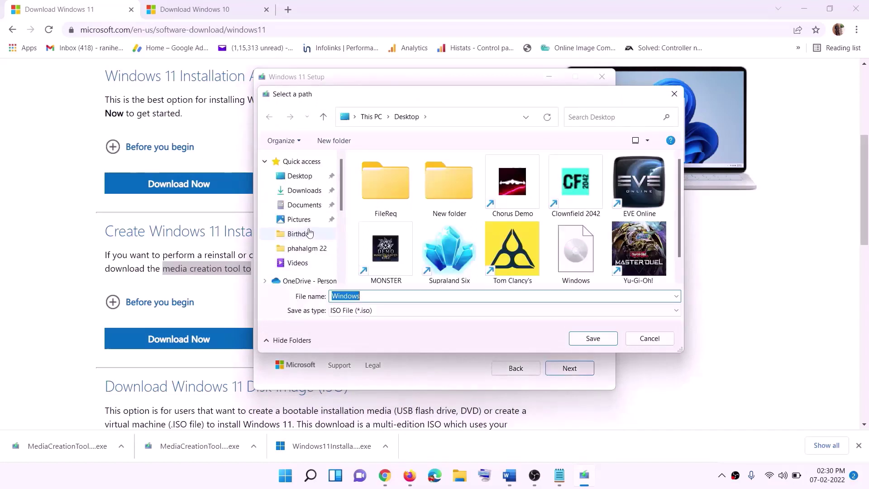
left_click(298, 178)
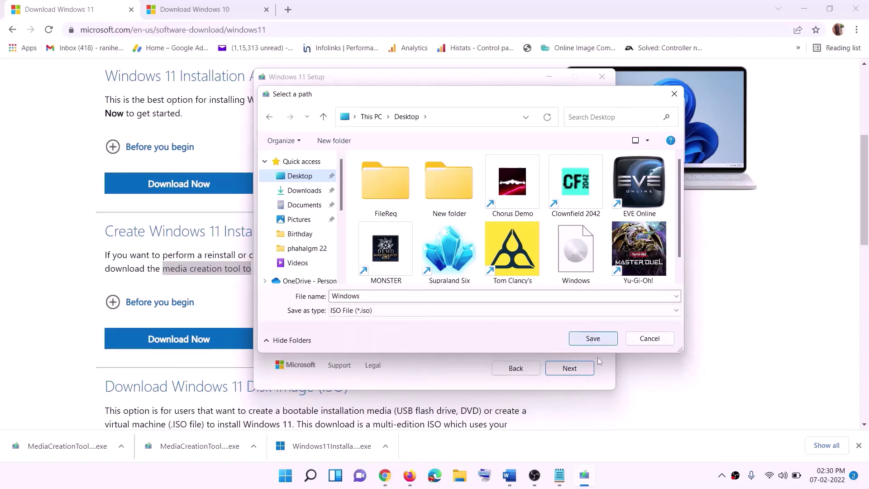
left_click(593, 338)
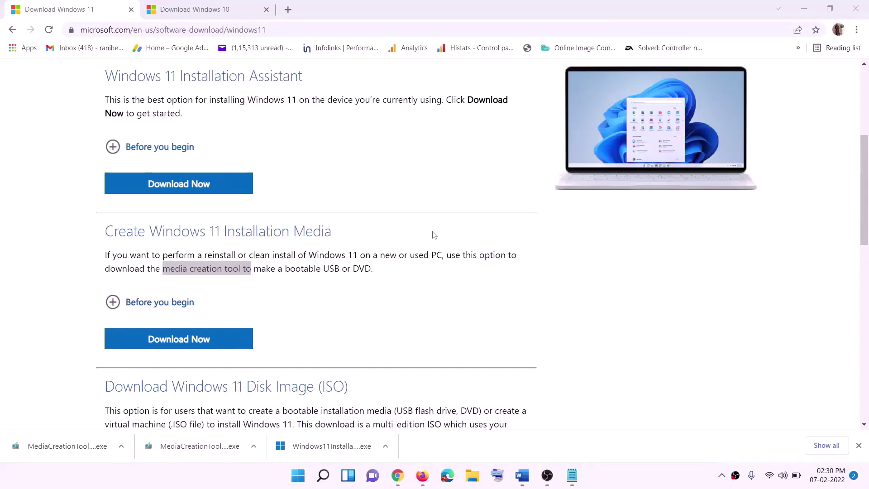
- Show the desktop, move the Windows ISO file just above the Firefox shortcut and open it to mount its contents
key("super+d")
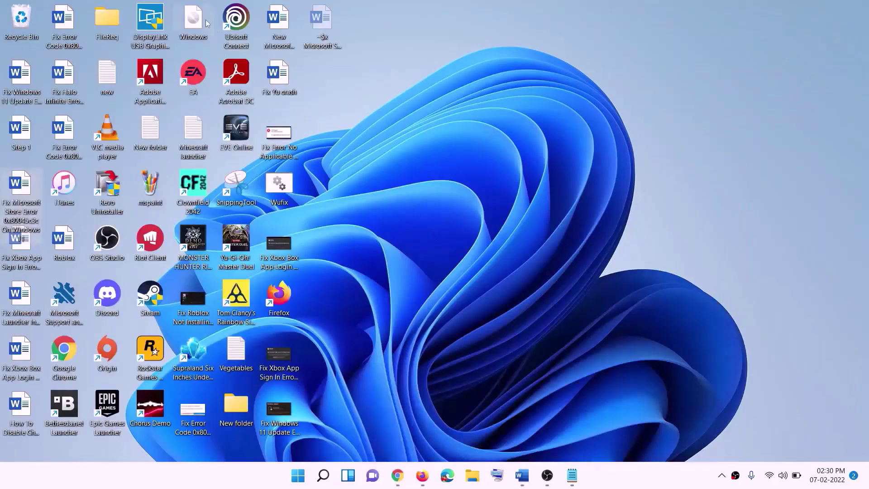
left_click_drag(206, 22, 281, 246)
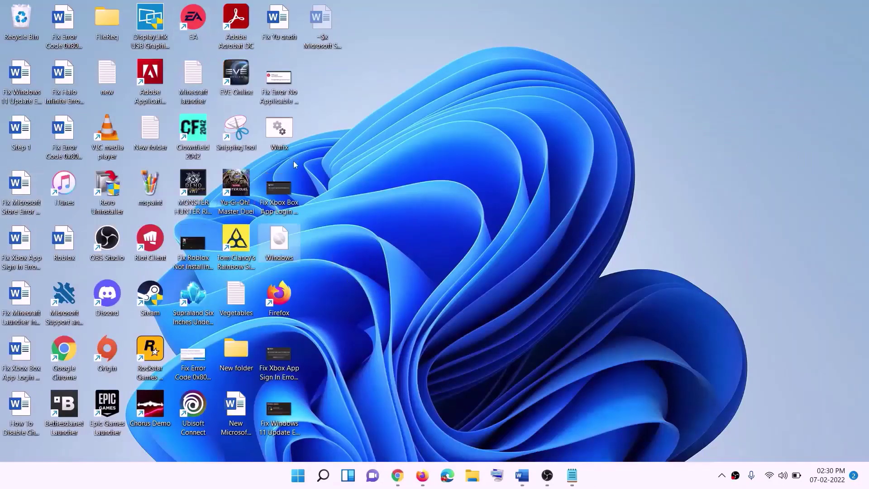
double_click(280, 245)
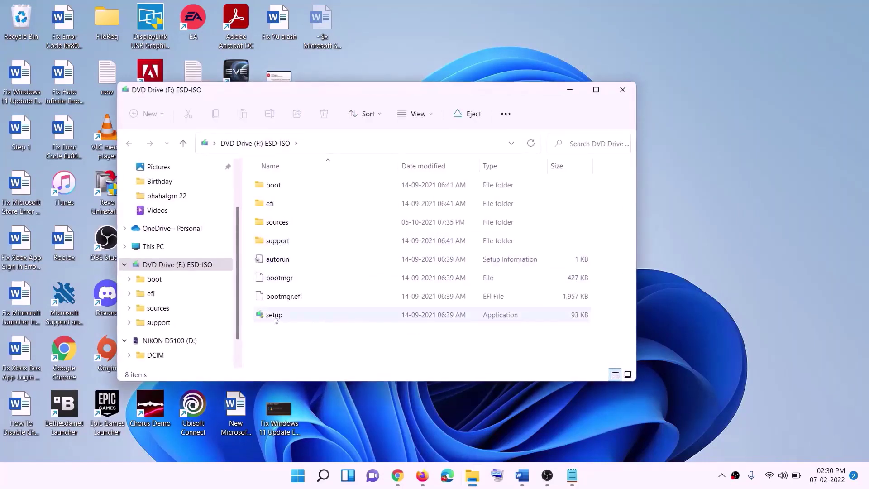
- Run setup from the mounted ESD-ISO drive and continue past the Install Windows 11 page to get updates
left_click(289, 317)
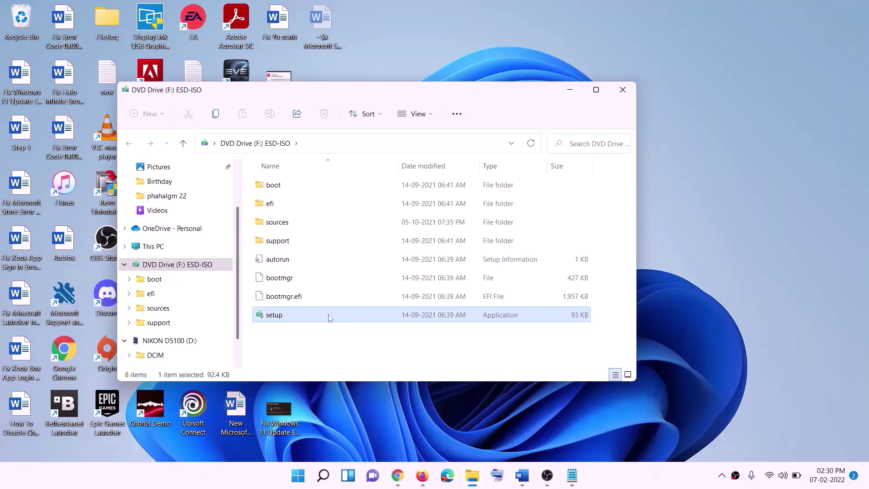
double_click(300, 318)
left_click(351, 357)
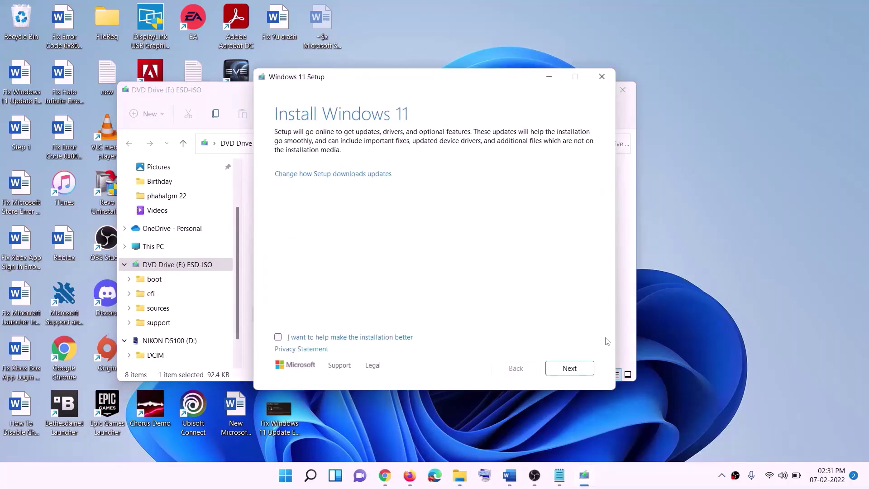
left_click(573, 370)
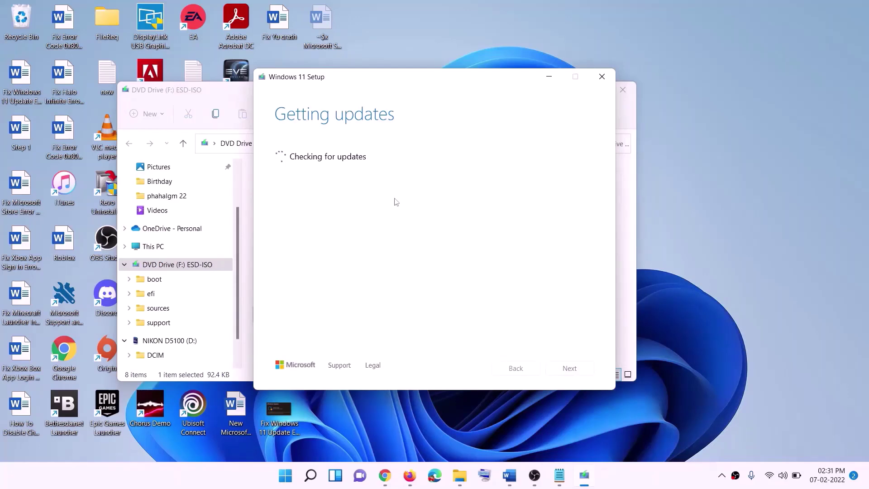
- Switch to the Word document and examine the Windows 11 Setup "Ready to install" screenshot under the windows11 download link
key("alt+Tab")
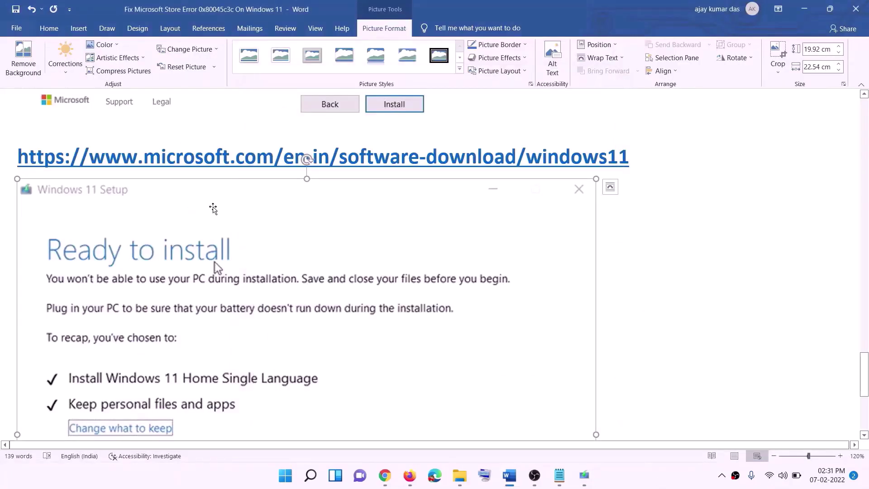
scroll(204, 226, "down", 2)
scroll(204, 228, "down", 1)
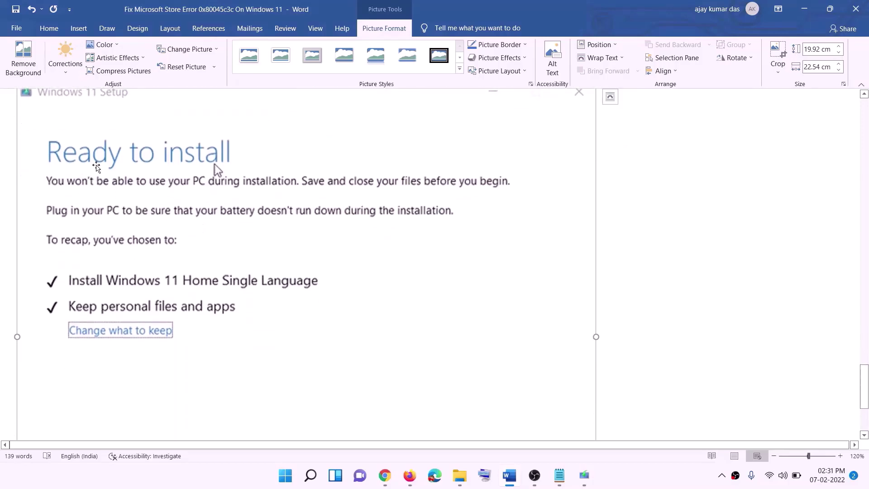
scroll(168, 293, "down", 1)
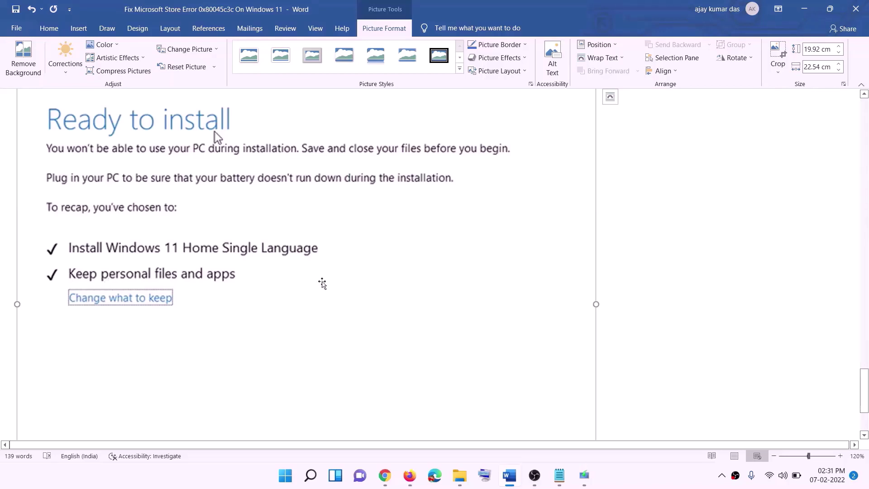
scroll(322, 284, "down", 3)
scroll(462, 340, "up", 7)
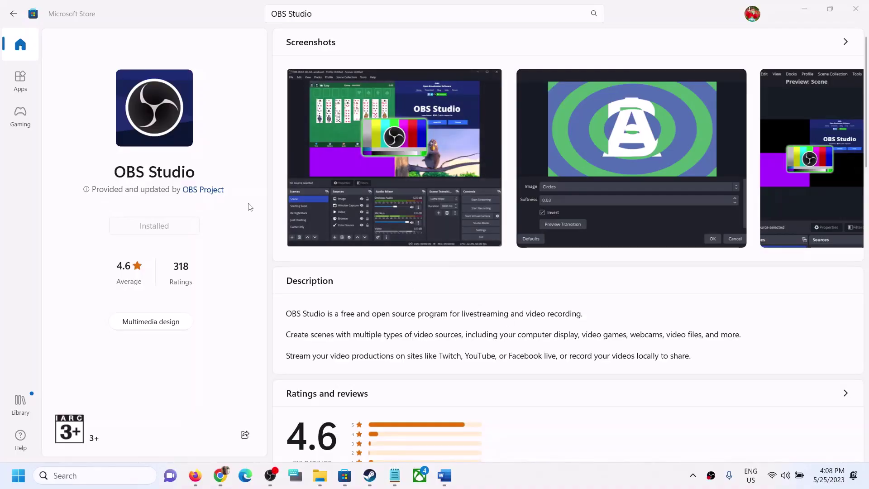
- Switch to Chrome, download the OBS Studio Windows installer from the obsproject.com home page, and keep the flagged exe file
left_click(229, 476)
scroll(336, 300, "up", 8)
scroll(272, 182, "down", 15)
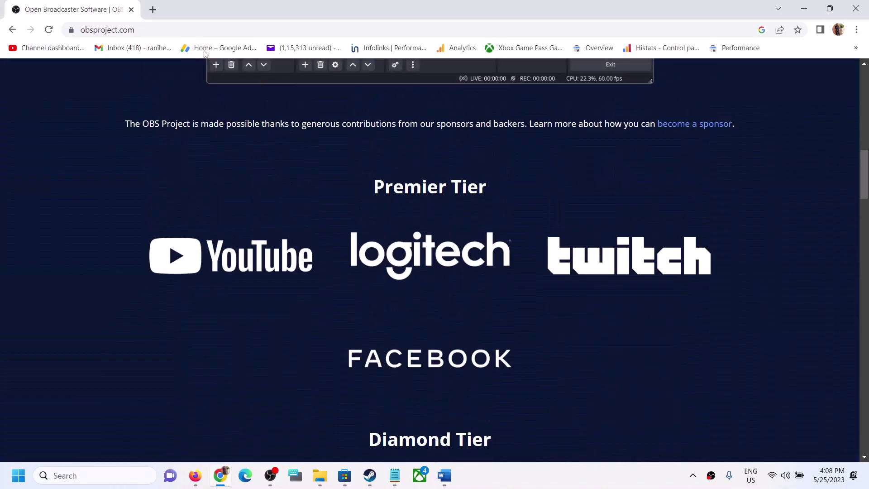
scroll(297, 136, "up", 15)
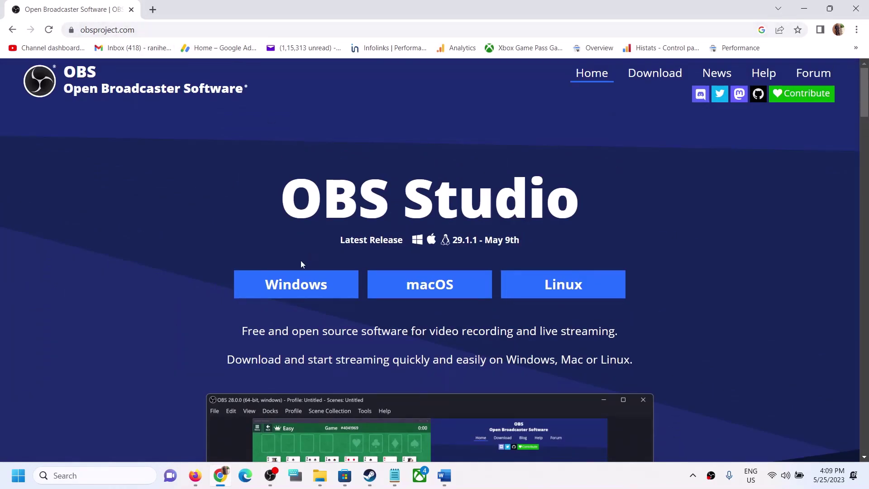
left_click(294, 286)
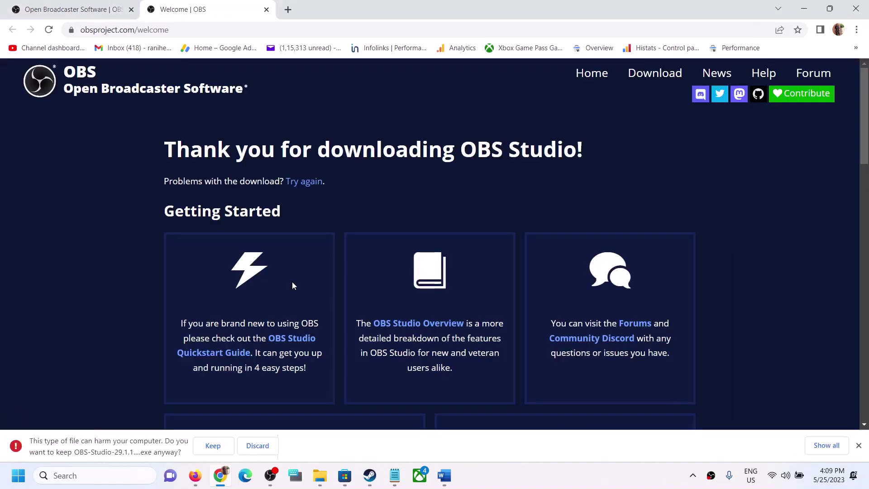
left_click(206, 447)
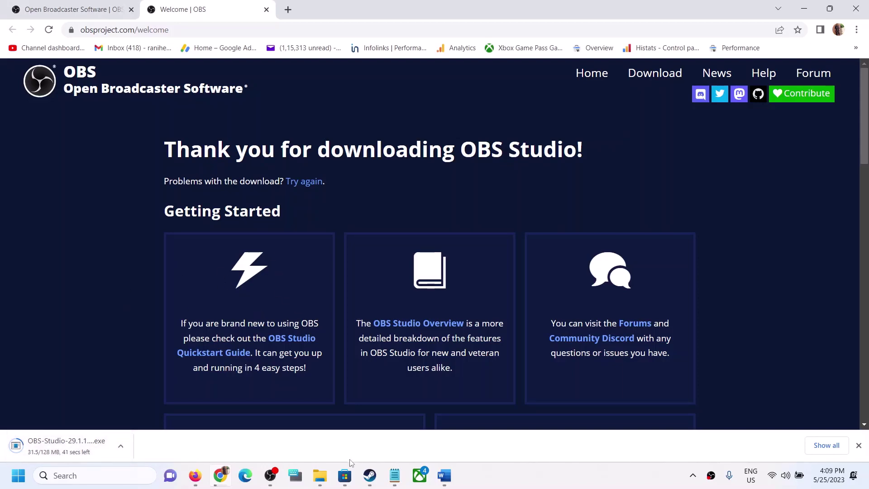
- Switch back to the OBS Studio page in Microsoft Store
mouse_move(345, 480)
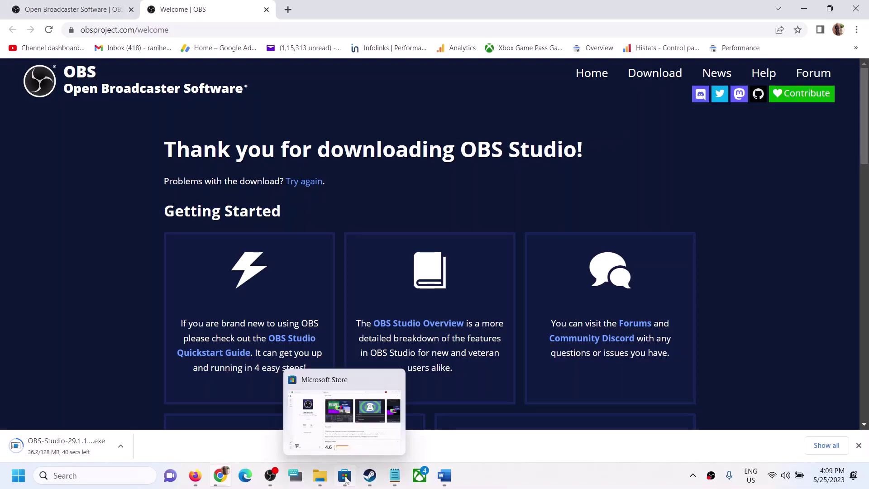
left_click(345, 476)
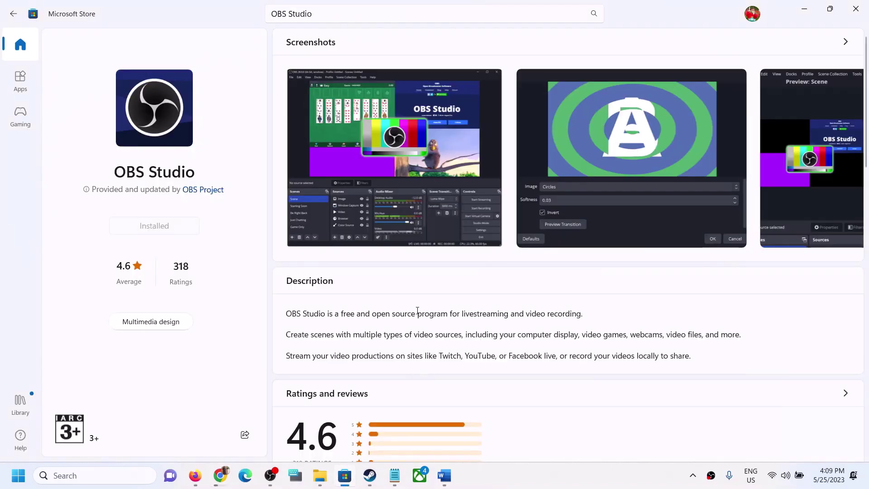
left_click(537, 484)
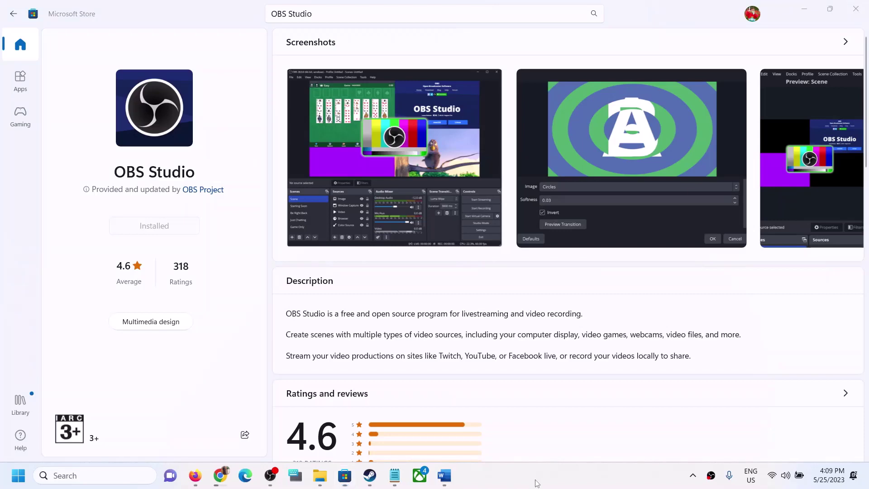